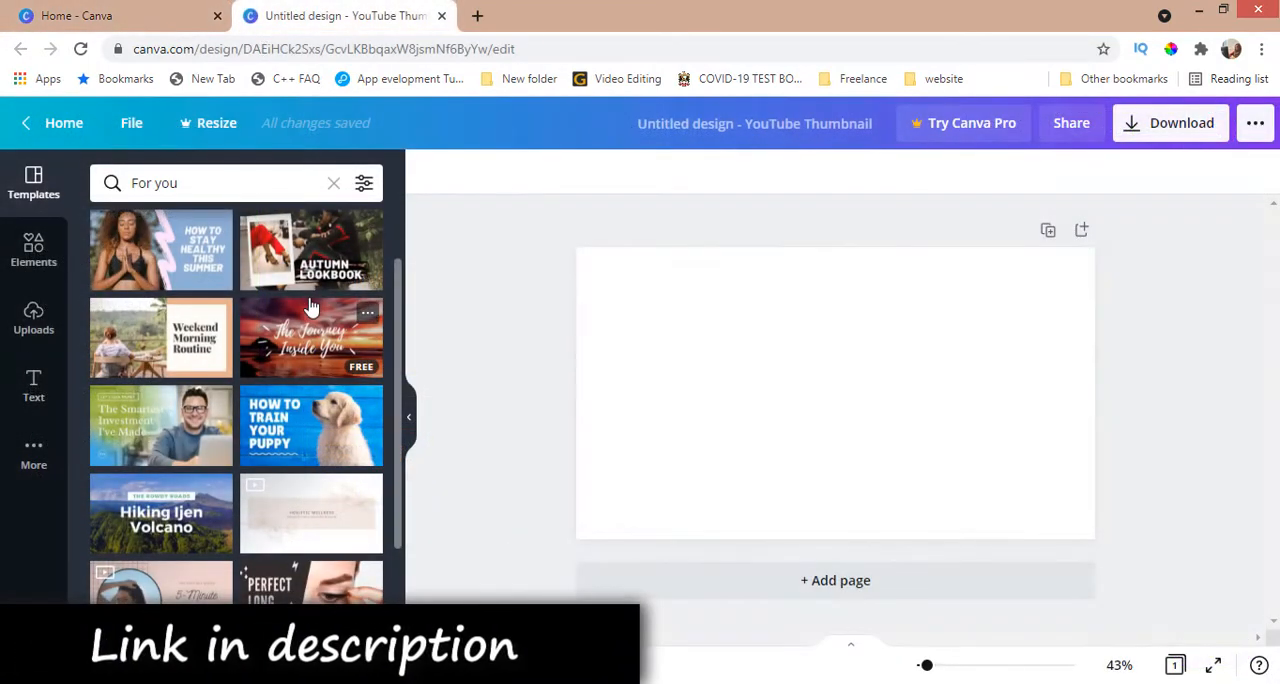
scroll(310, 305, down, 1)
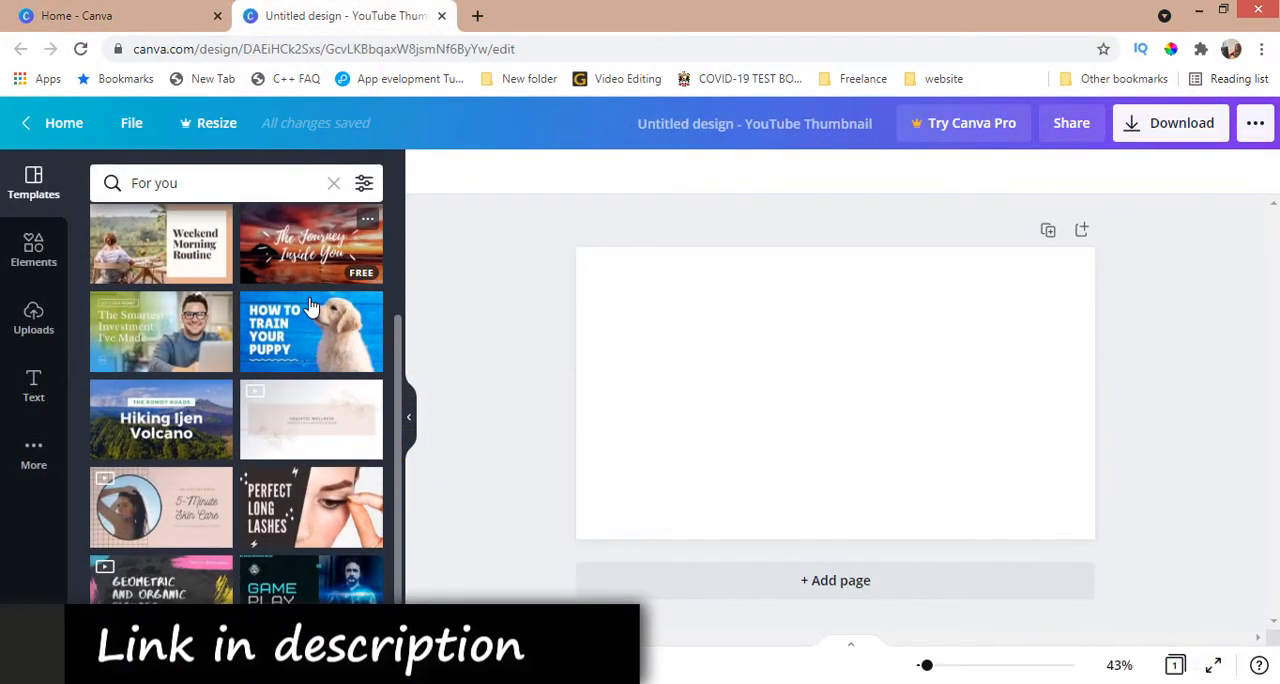
scroll(310, 305, down, 5)
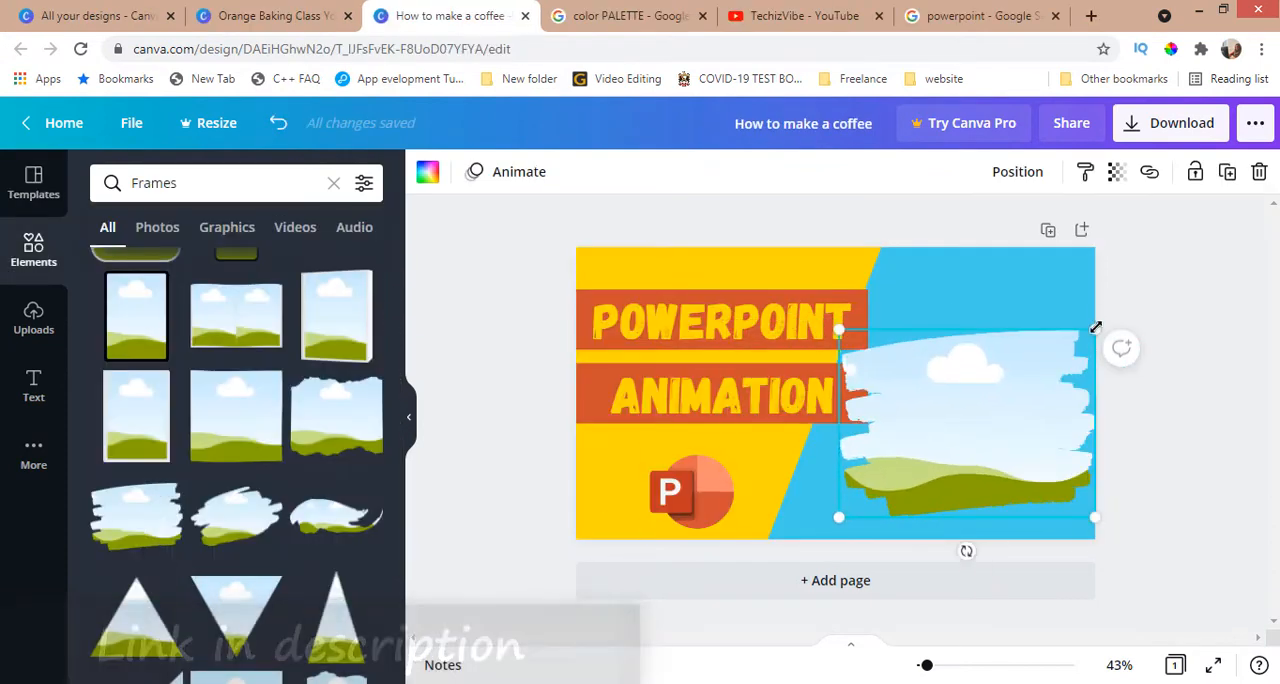
Step: Resize the brush-stroke frame to about 719 × 527 and send it behind the title banners
drag(838, 518, 806, 543)
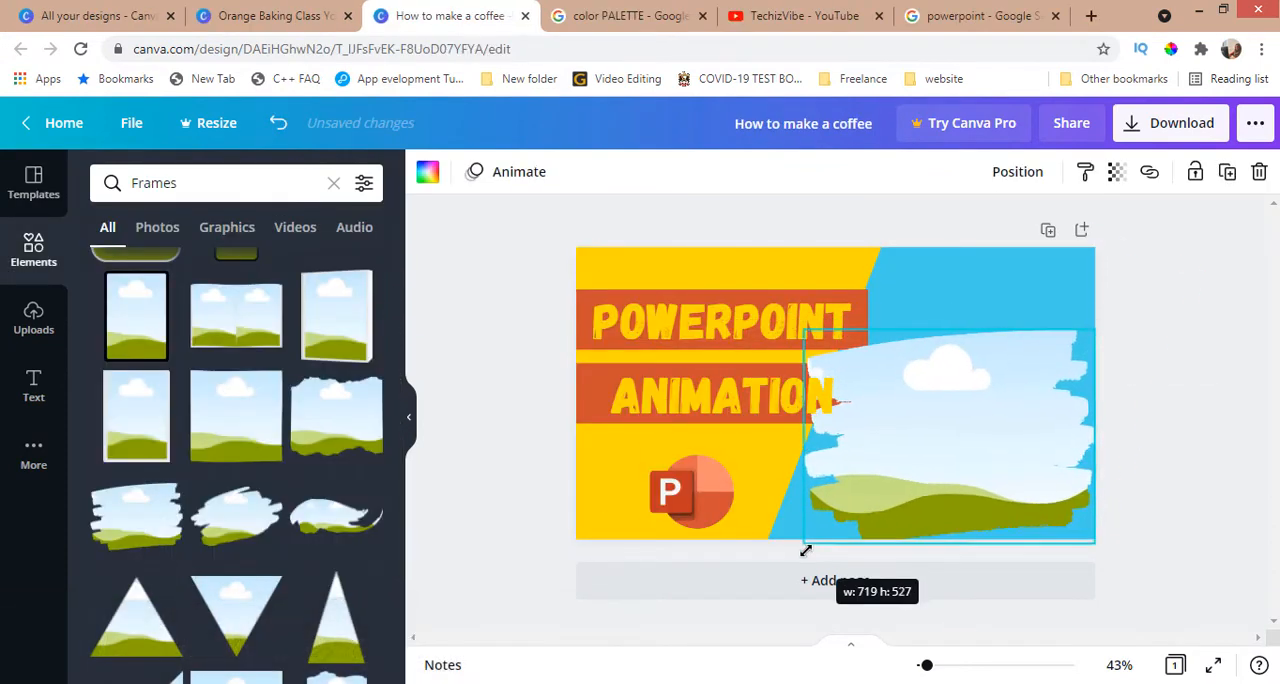
right_click(937, 443)
click(957, 477)
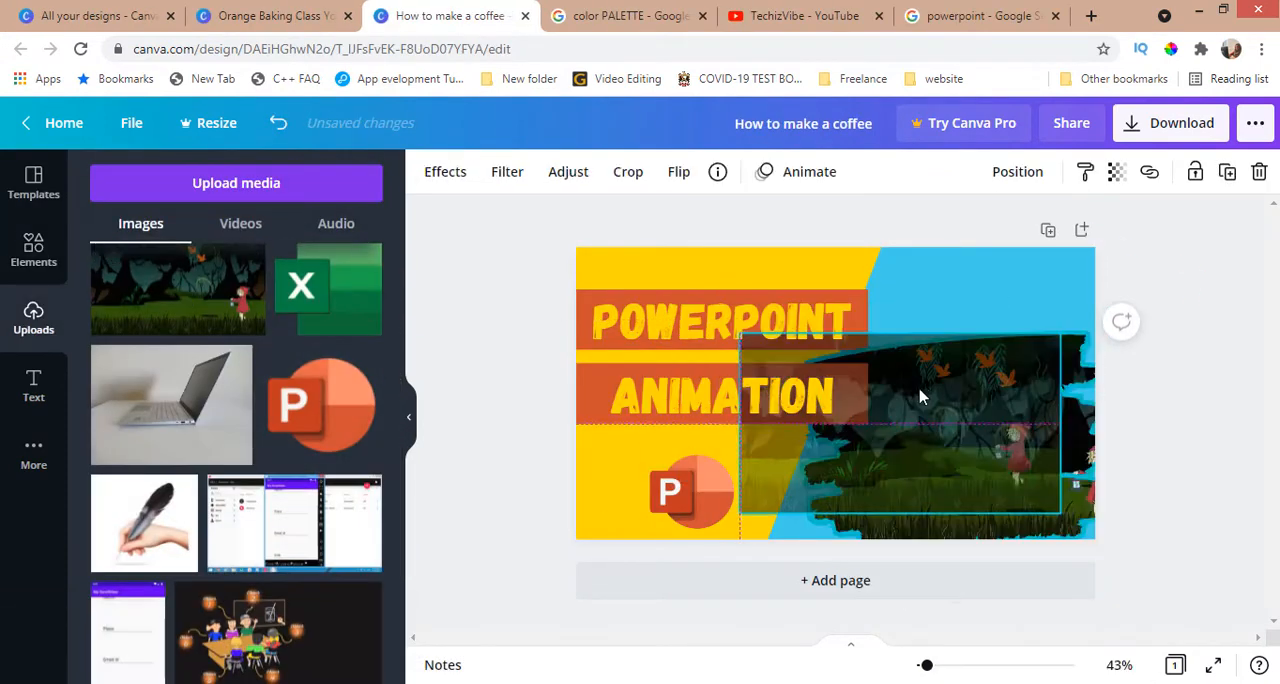
drag(922, 397, 926, 401)
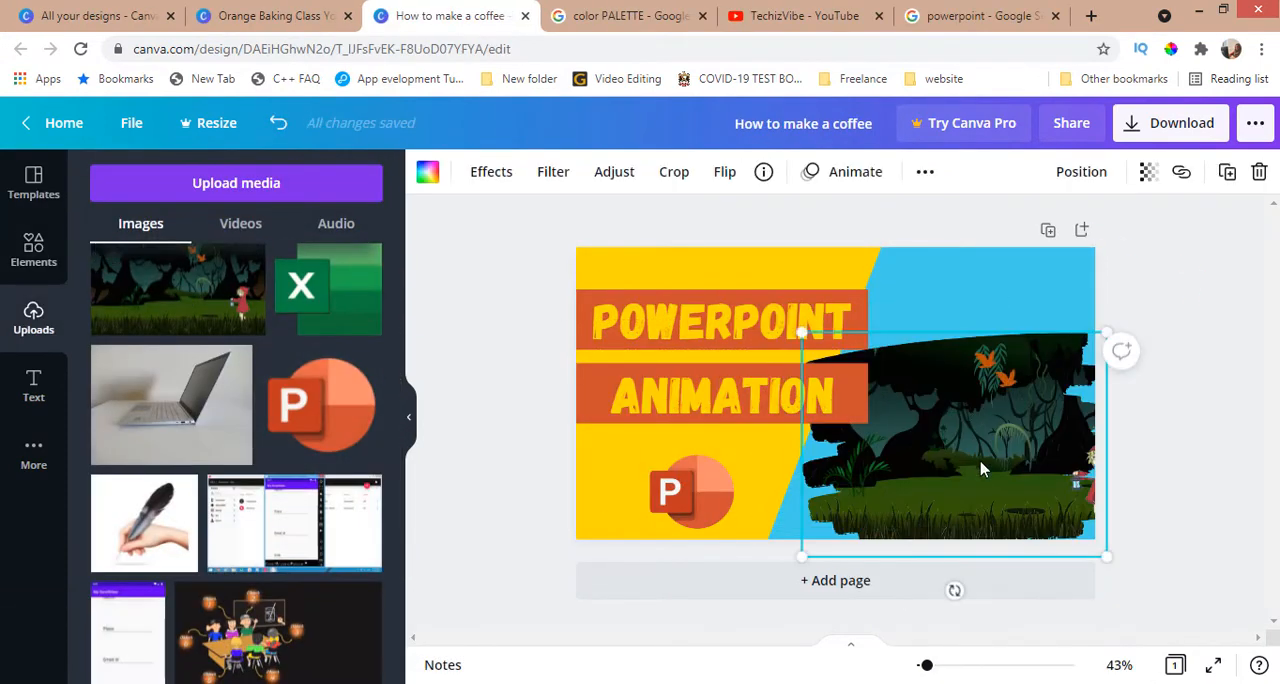
Step: Reposition the forest picture inside the brush-stroke frame and enlarge the frame slightly
drag(983, 466, 970, 467)
double_click(975, 460)
drag(987, 450, 914, 440)
click(1155, 420)
drag(1093, 332, 1099, 303)
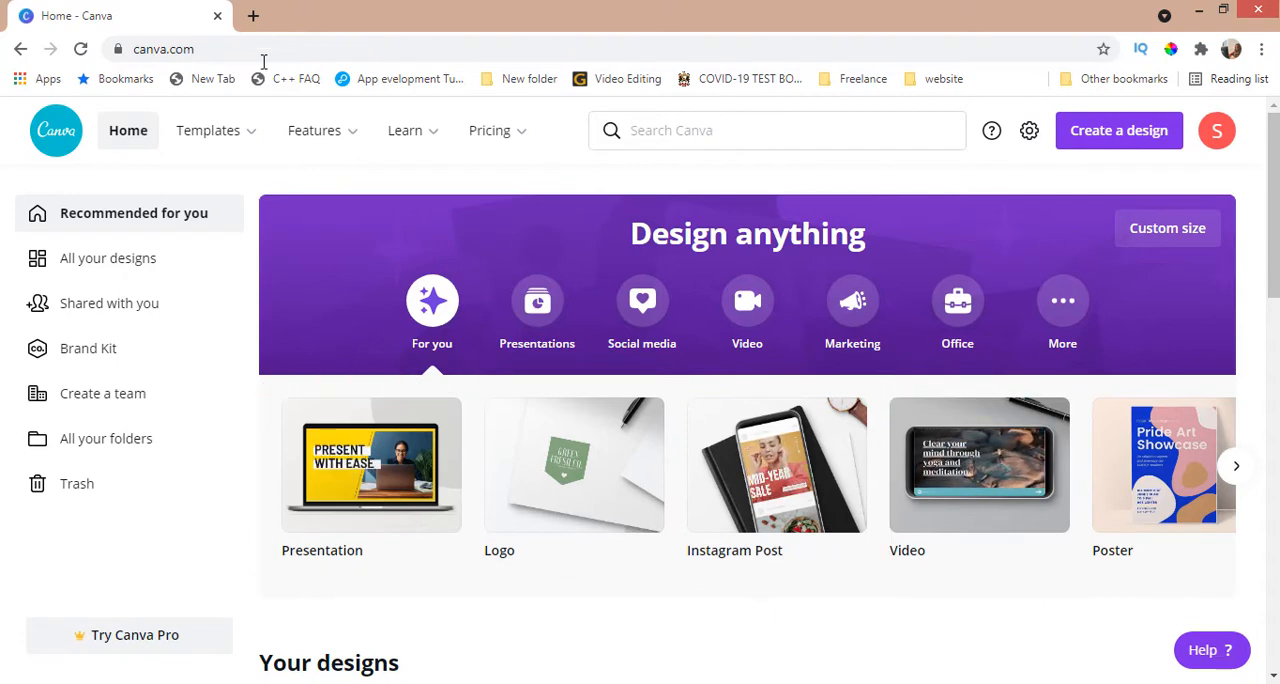
mouse_move(213, 130)
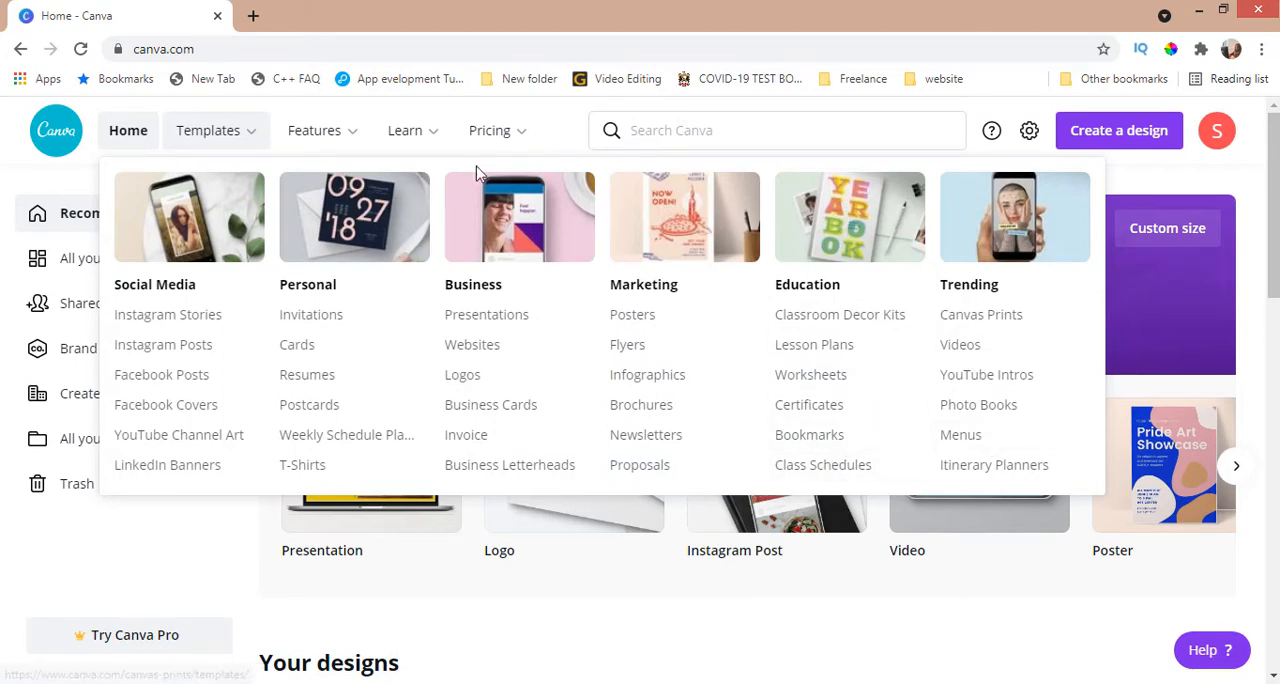
mouse_move(333, 136)
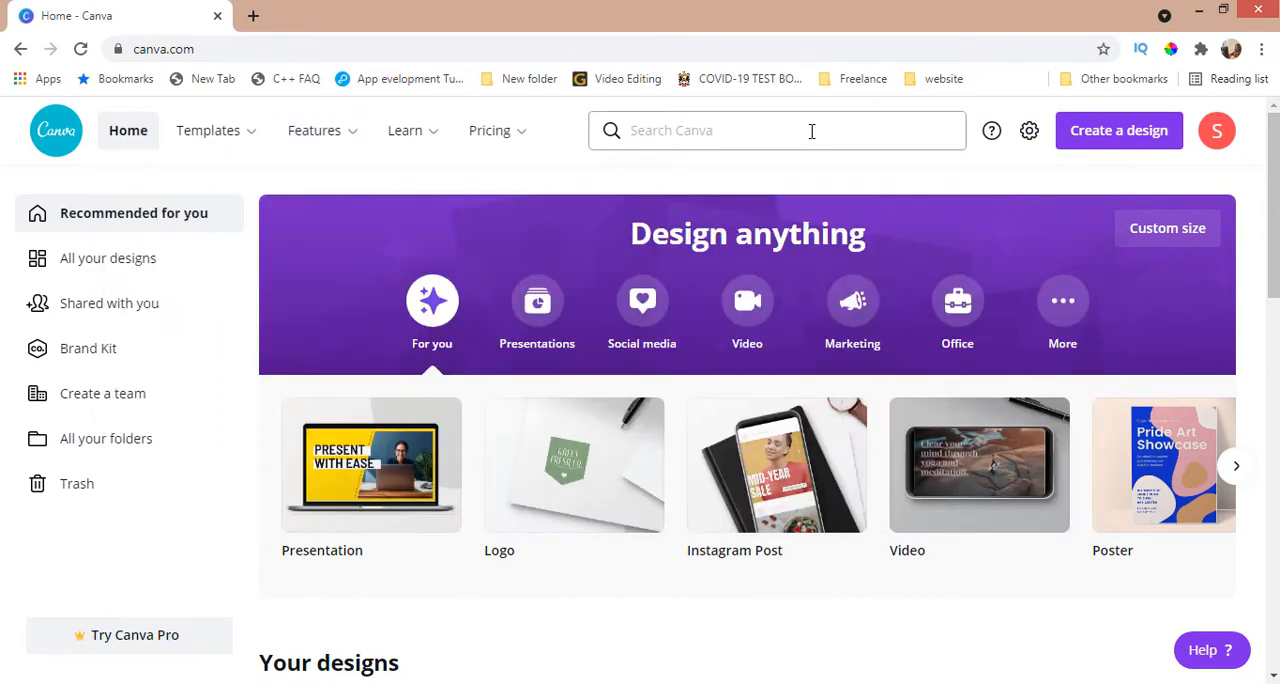
Step: Create a new 1280 × 720 px YouTube Thumbnail design by searching the design types for "Youtu"
click(1085, 138)
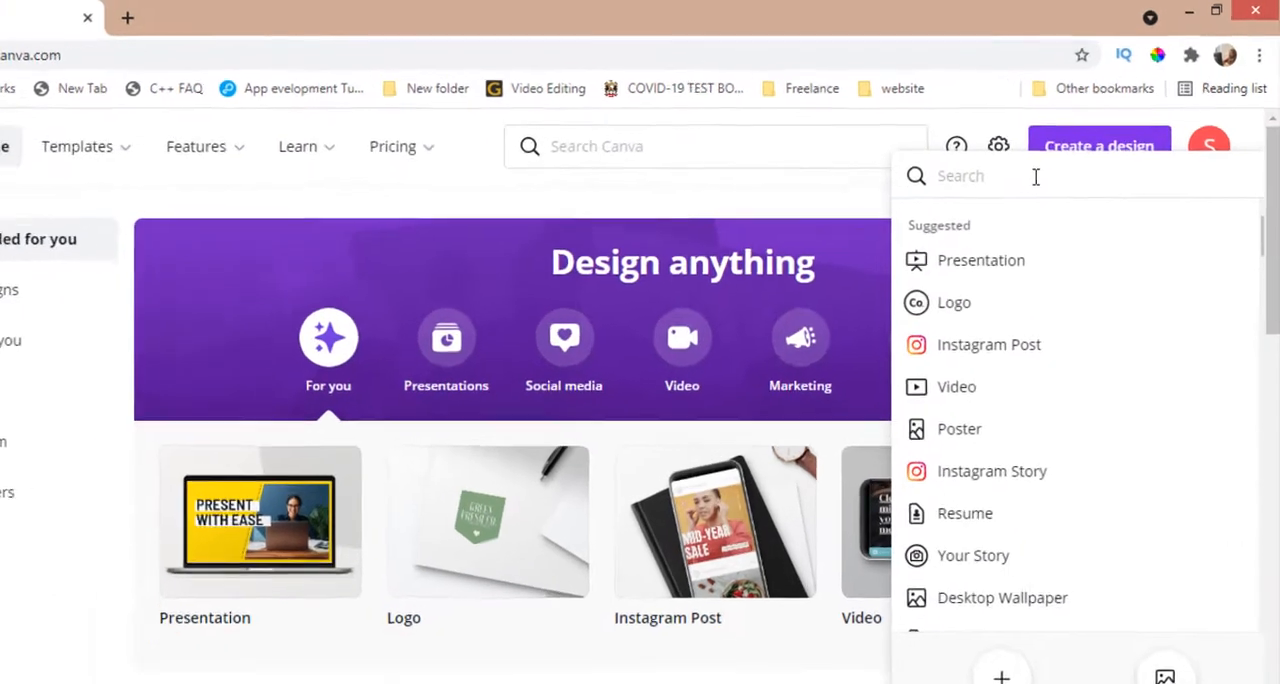
text(Youtu)
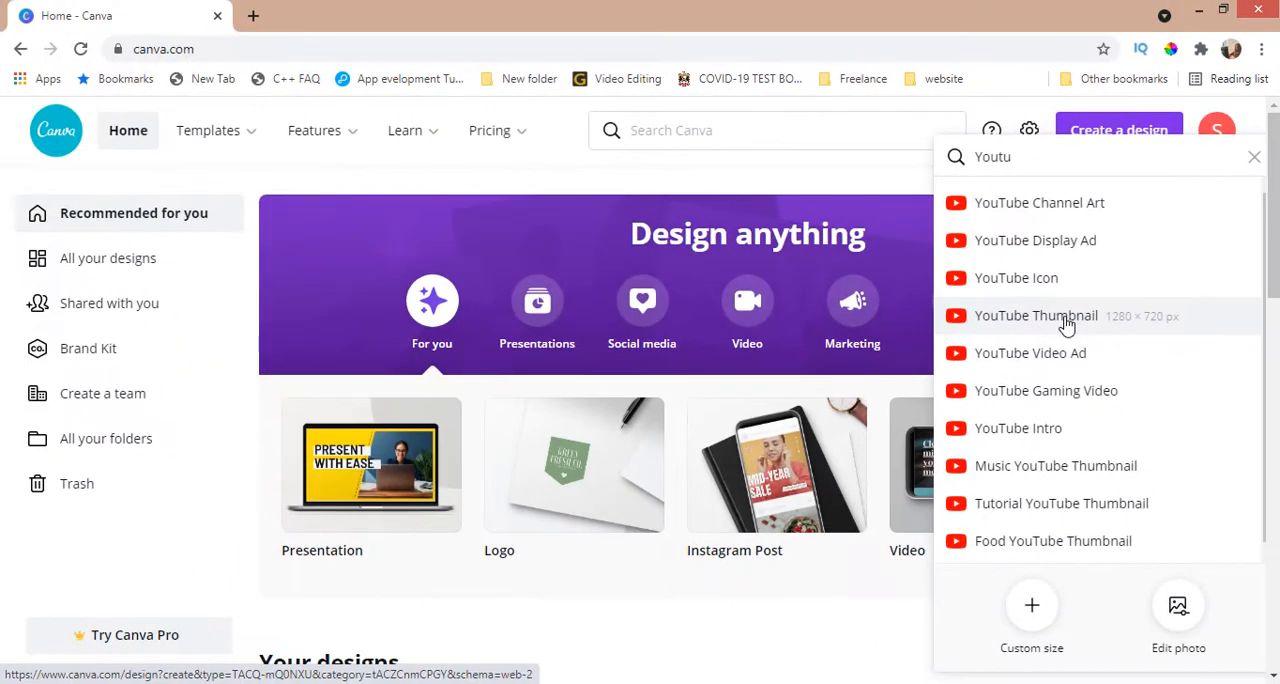
click(1066, 318)
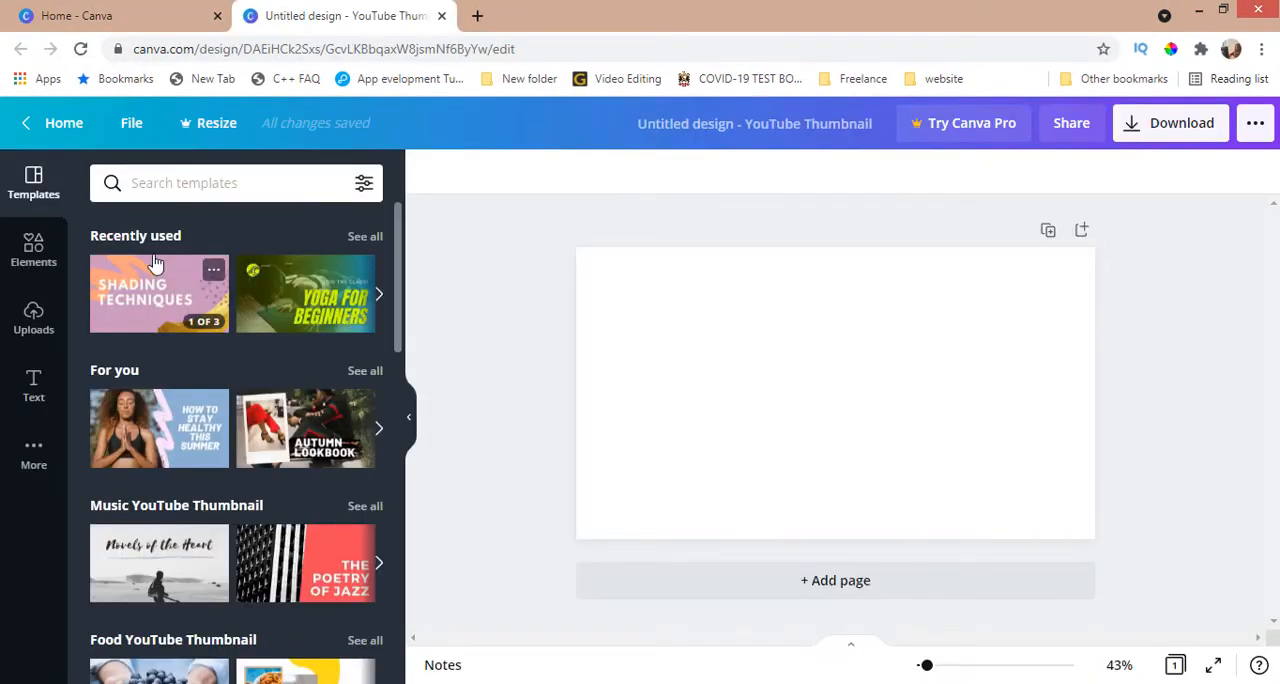
Step: Browse the YouTube thumbnail template categories down to the list of all results
scroll(110, 433, down, 1)
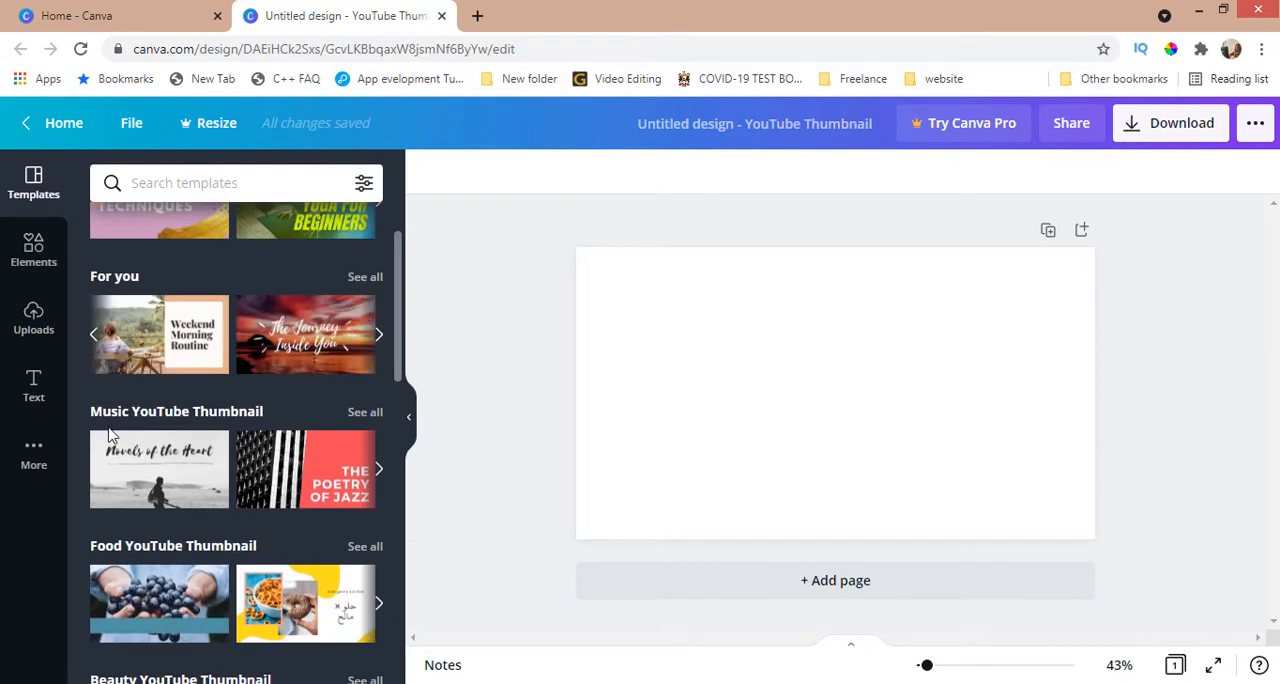
scroll(155, 427, down, 1)
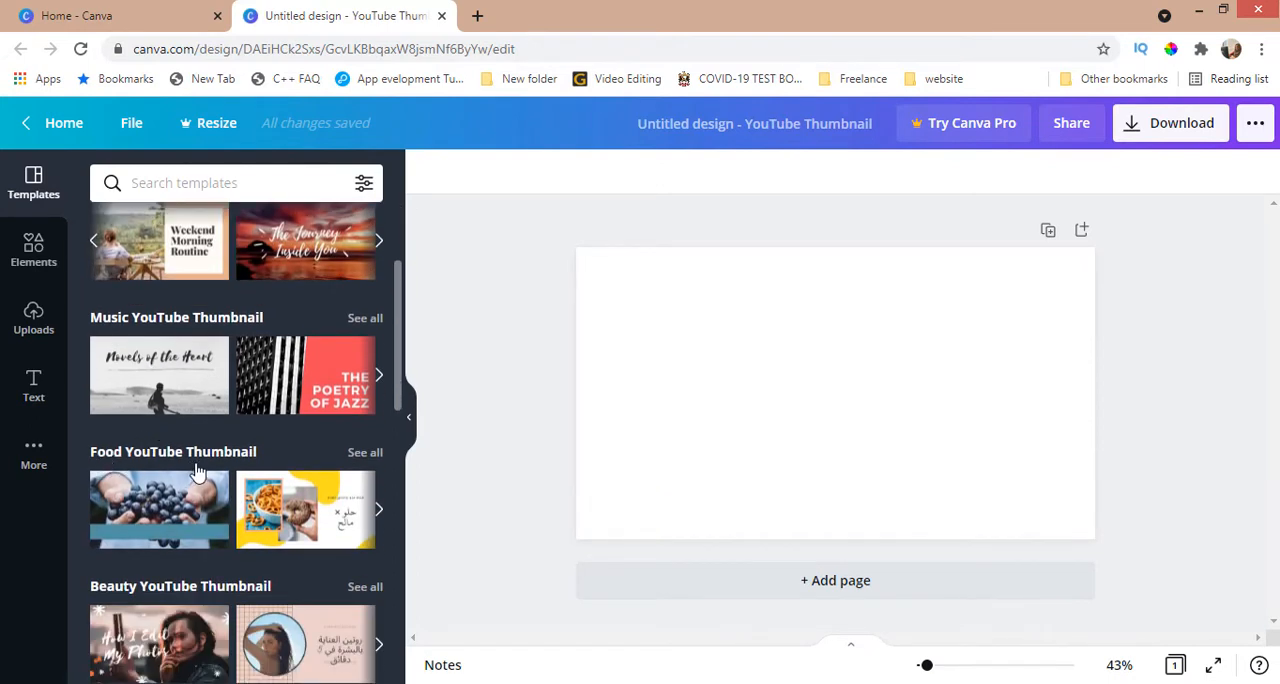
scroll(180, 485, down, 1)
scroll(187, 505, down, 1)
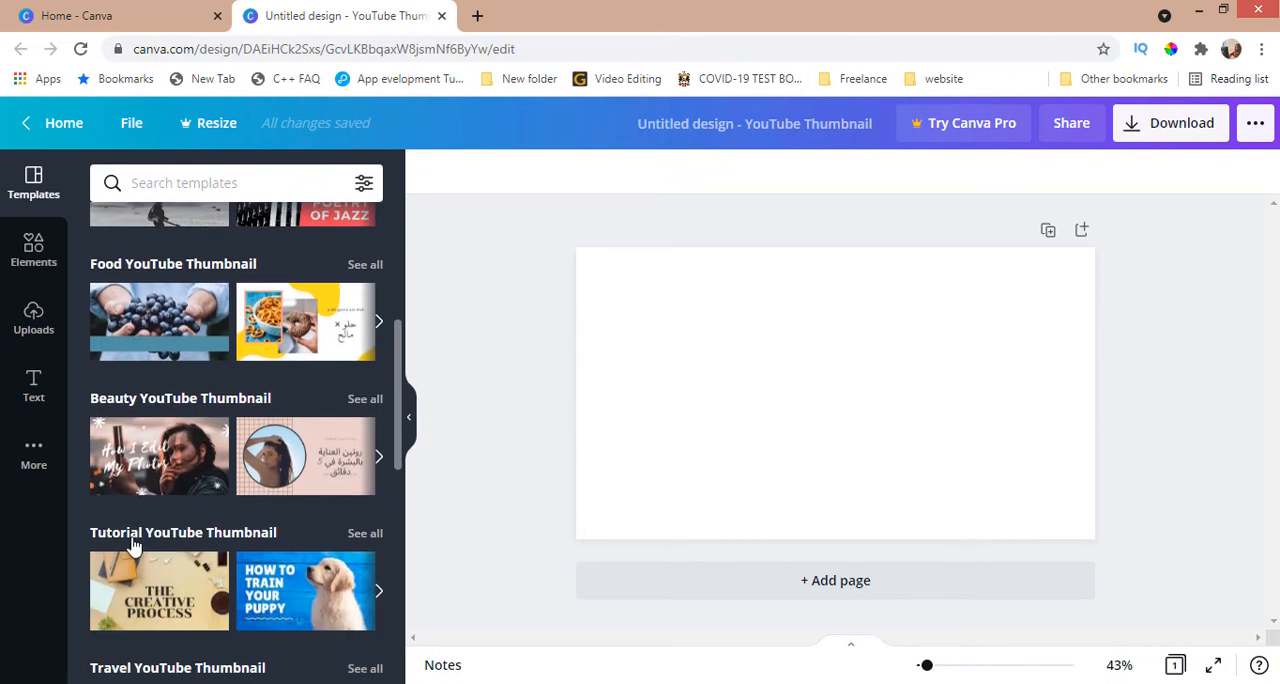
scroll(200, 550, down, 1)
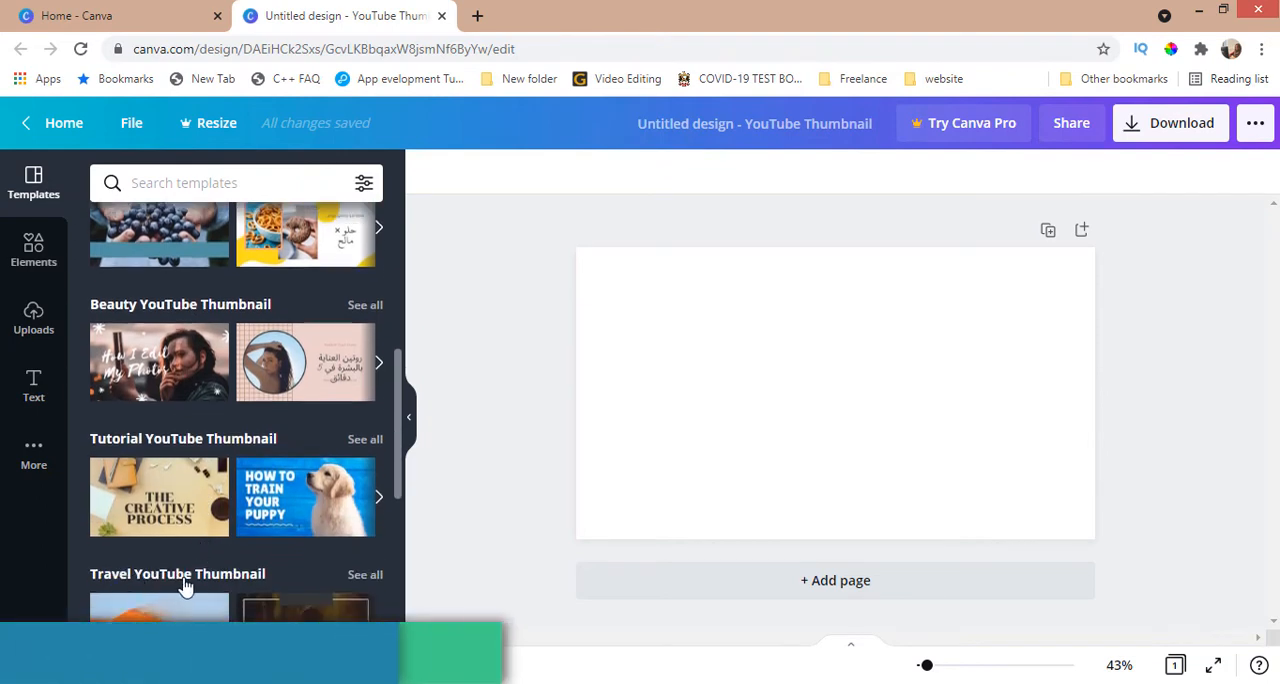
scroll(187, 582, down, 1)
scroll(183, 585, down, 4)
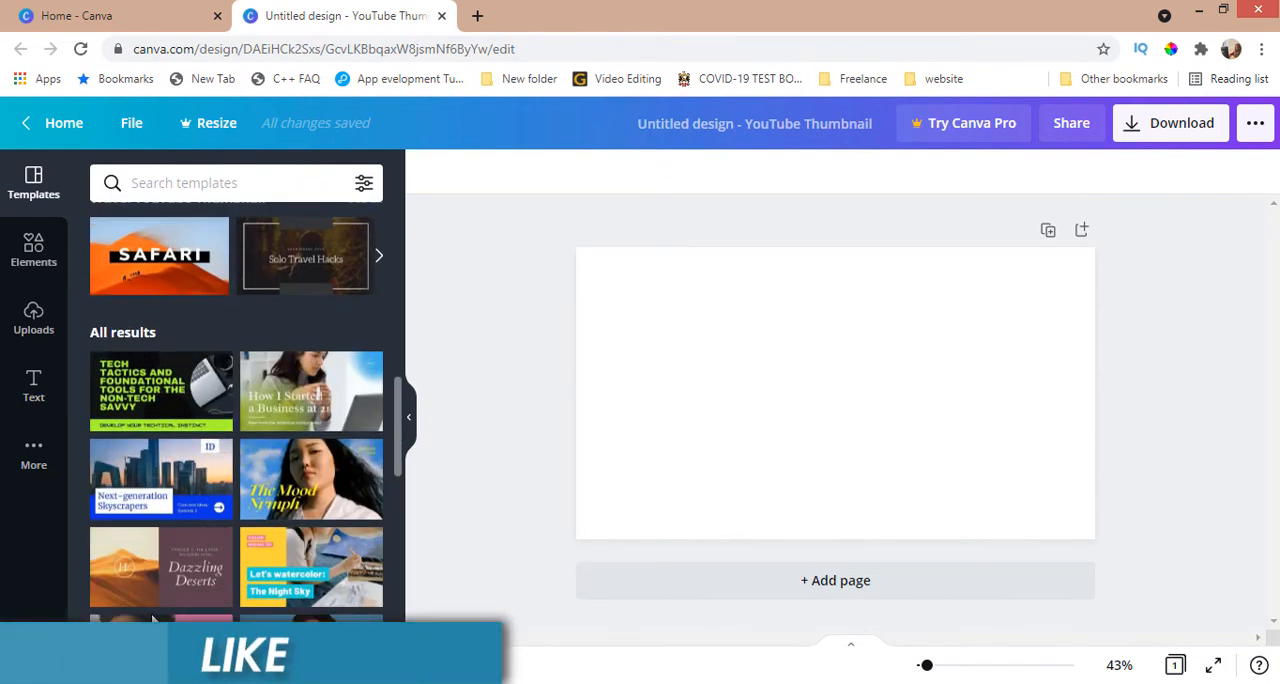
Step: Search the templates for "tutorial" and look through the matching thumbnails
scroll(155, 617, up, 2)
click(200, 183)
text(tutorial)
key(Return)
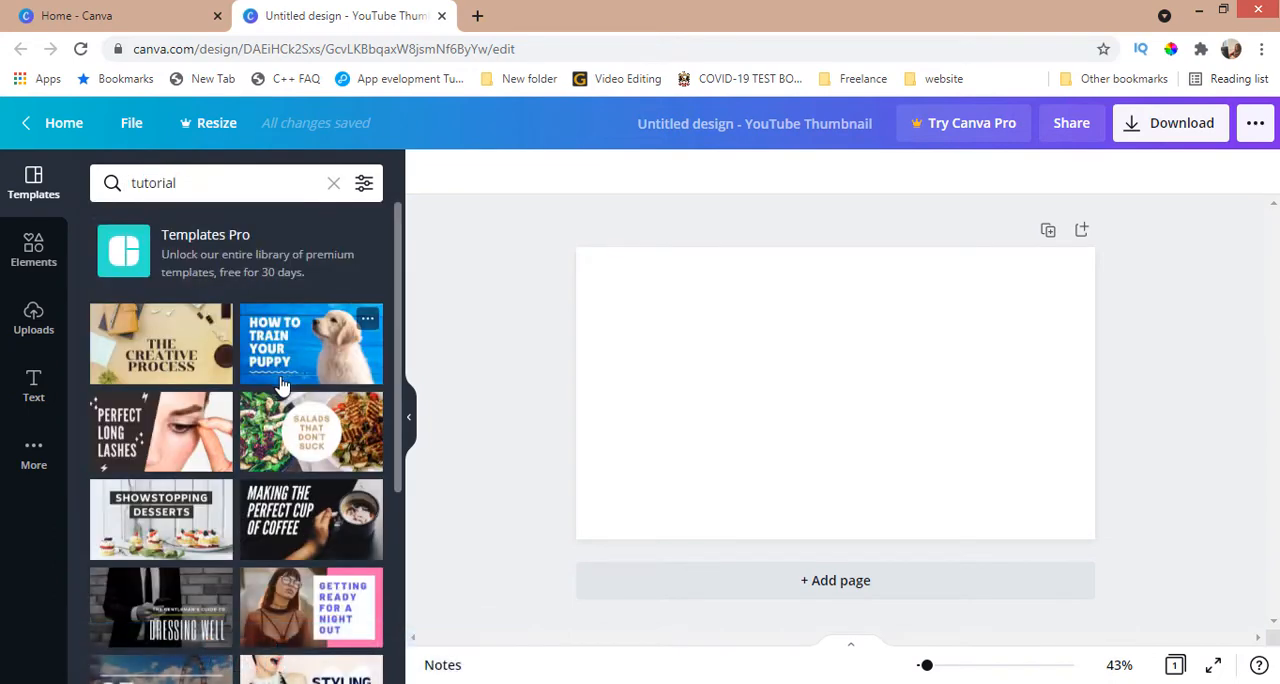
scroll(282, 385, down, 3)
scroll(282, 385, down, 2)
scroll(278, 300, up, 5)
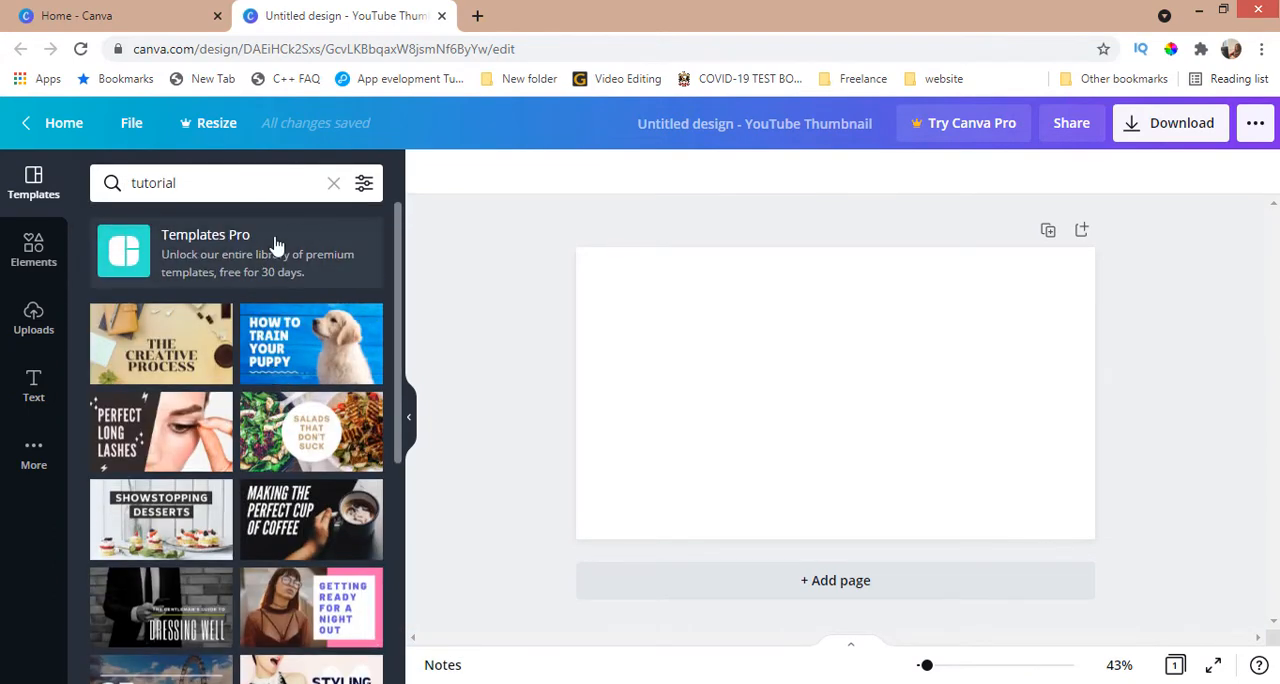
Step: View the Canva Pro free trial offer and its yearly and monthly plans, and close it
click(286, 270)
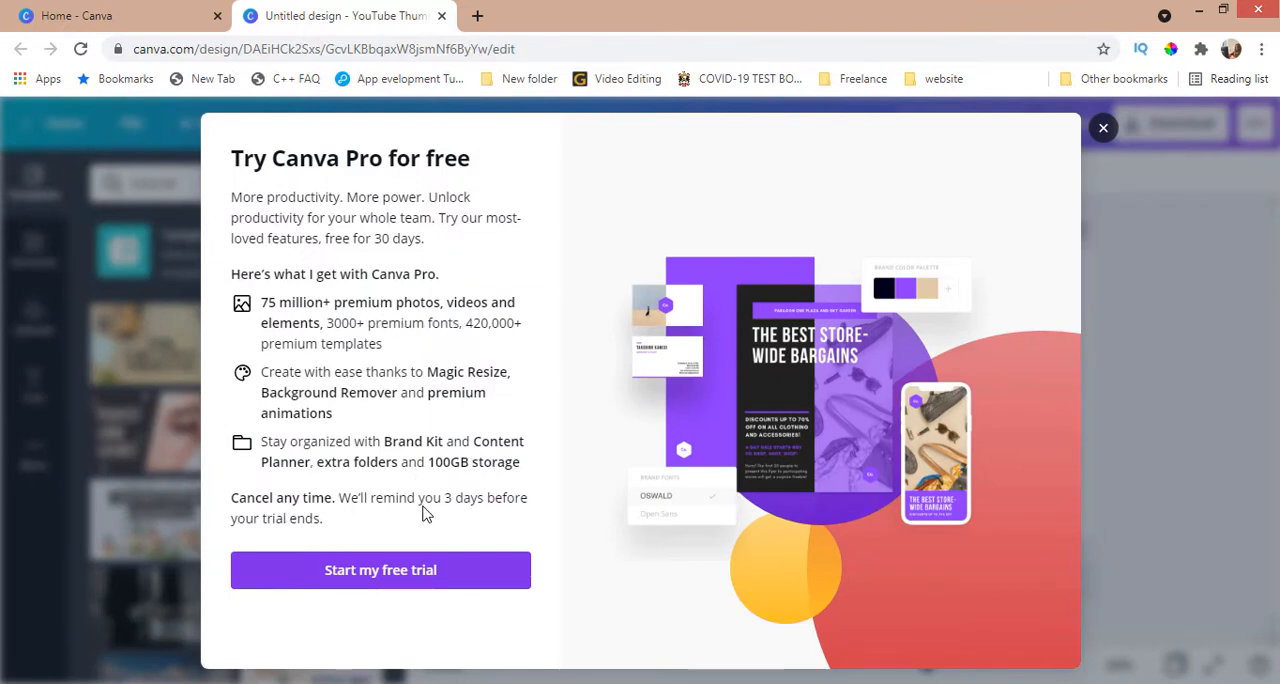
click(380, 578)
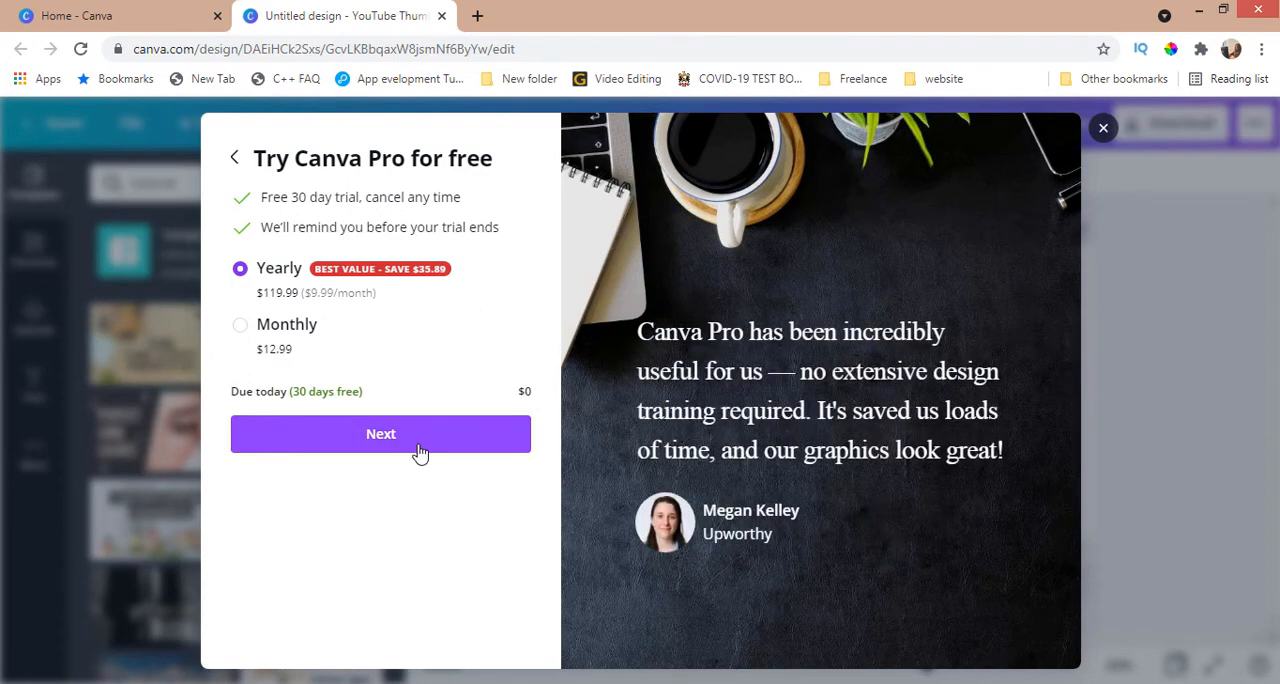
click(1104, 130)
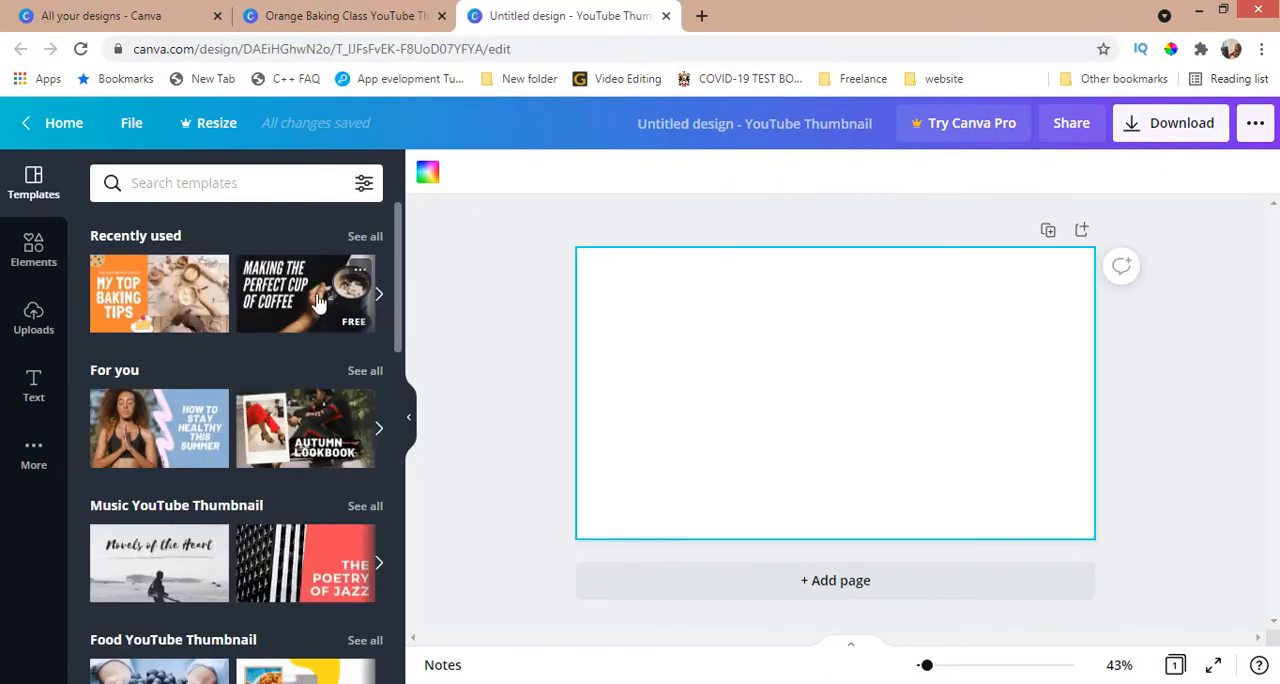
Step: Apply the "Making the perfect cup of coffee" template and replace its heading with "HOW TO MAKE A COFFEE"
click(318, 303)
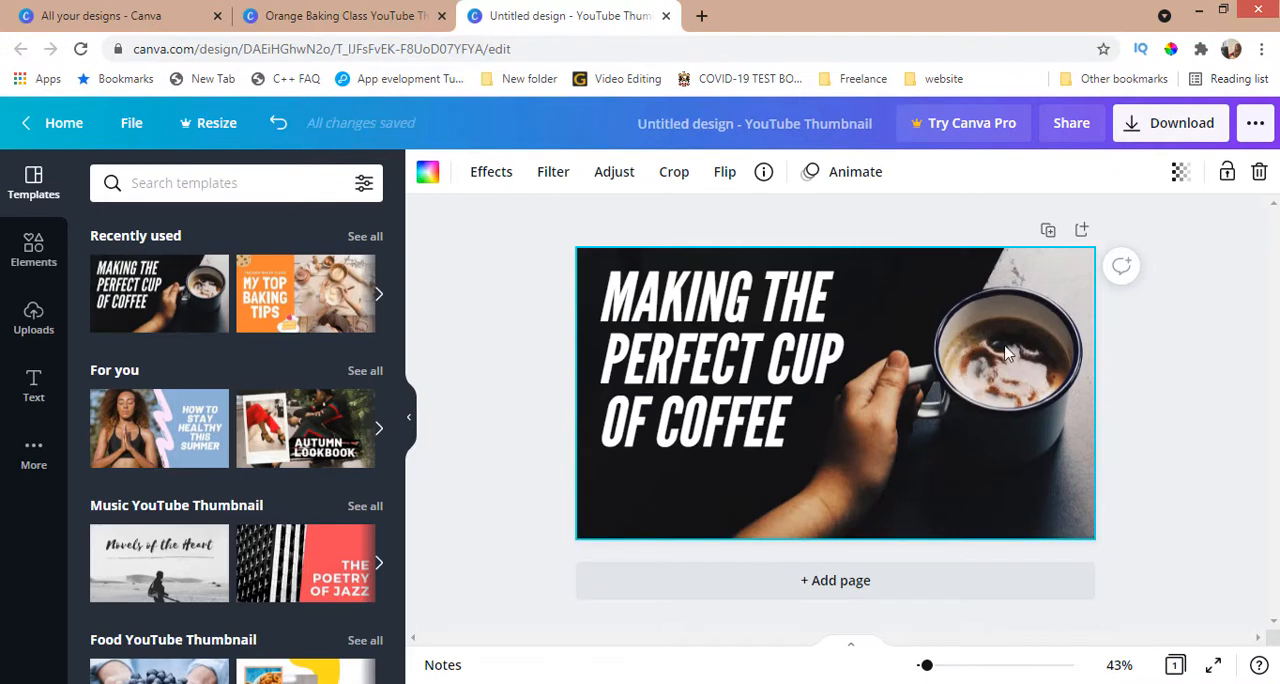
click(703, 349)
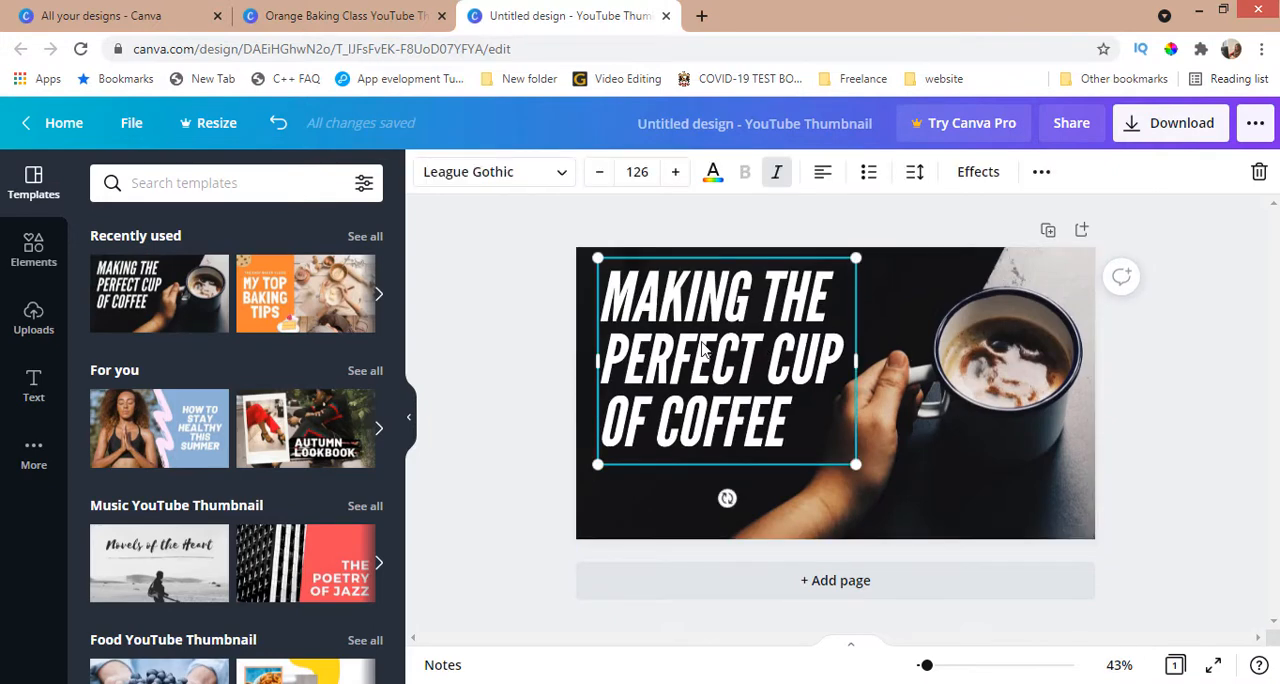
double_click(613, 289)
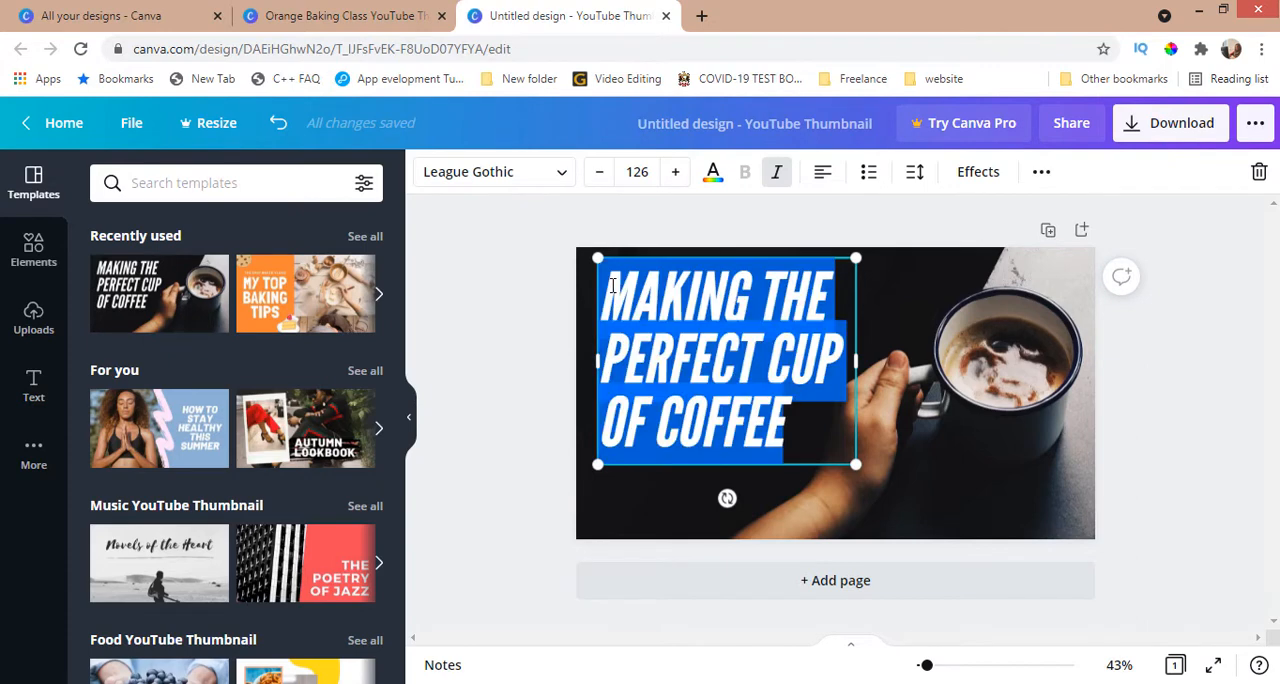
text(HOW TO)
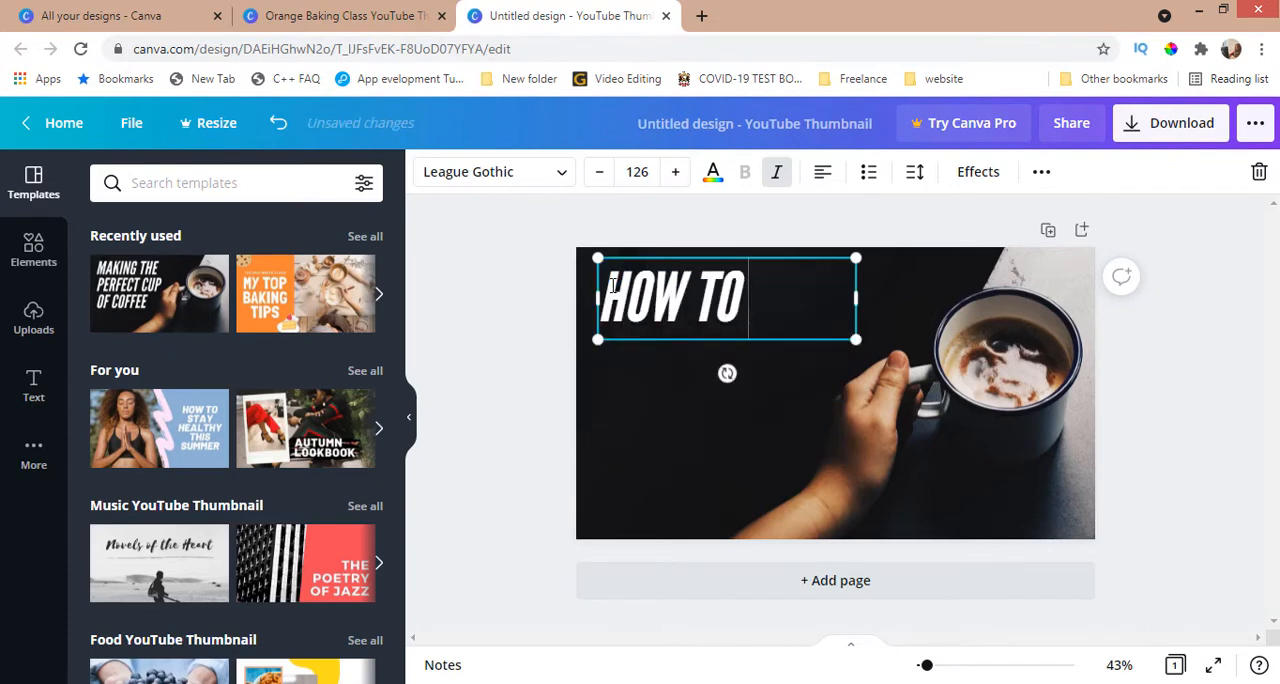
text( MAKE A COFFEE)
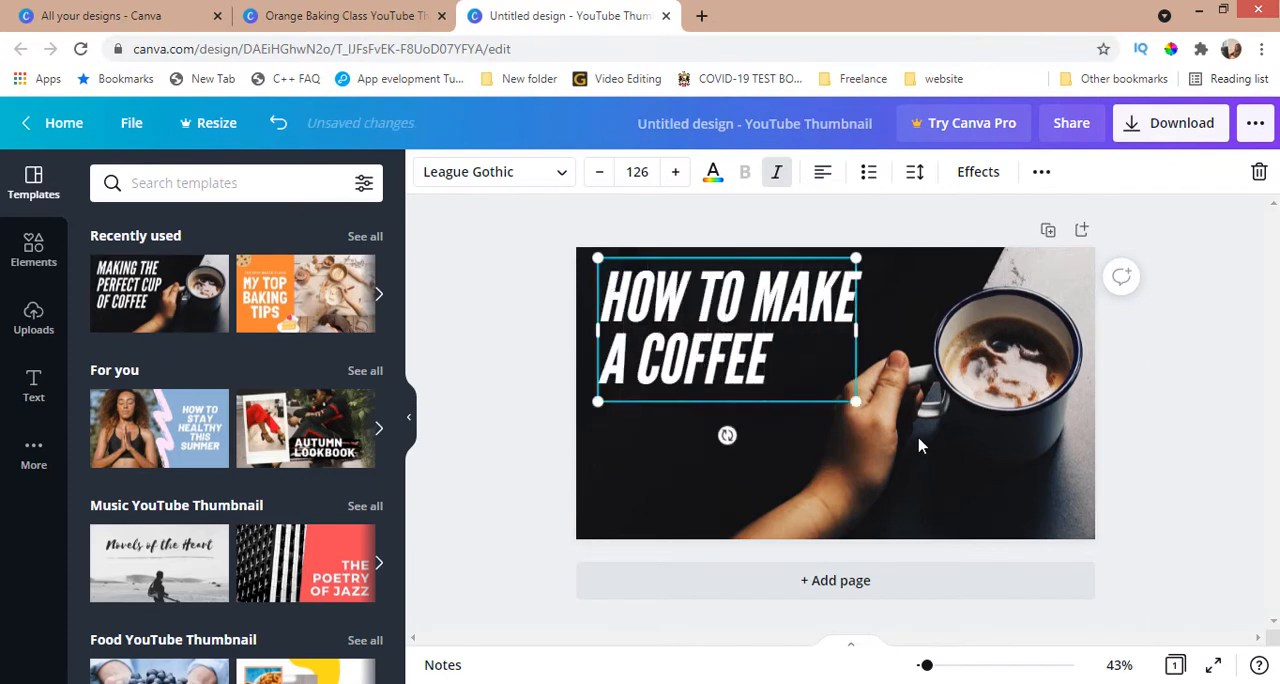
Step: Break the coffee heading into four lines: "HOW TO", "MAKE", "A" and "COFFEE"
click(750, 296)
key(Return)
click(722, 352)
key(Return)
click(635, 422)
key(Return)
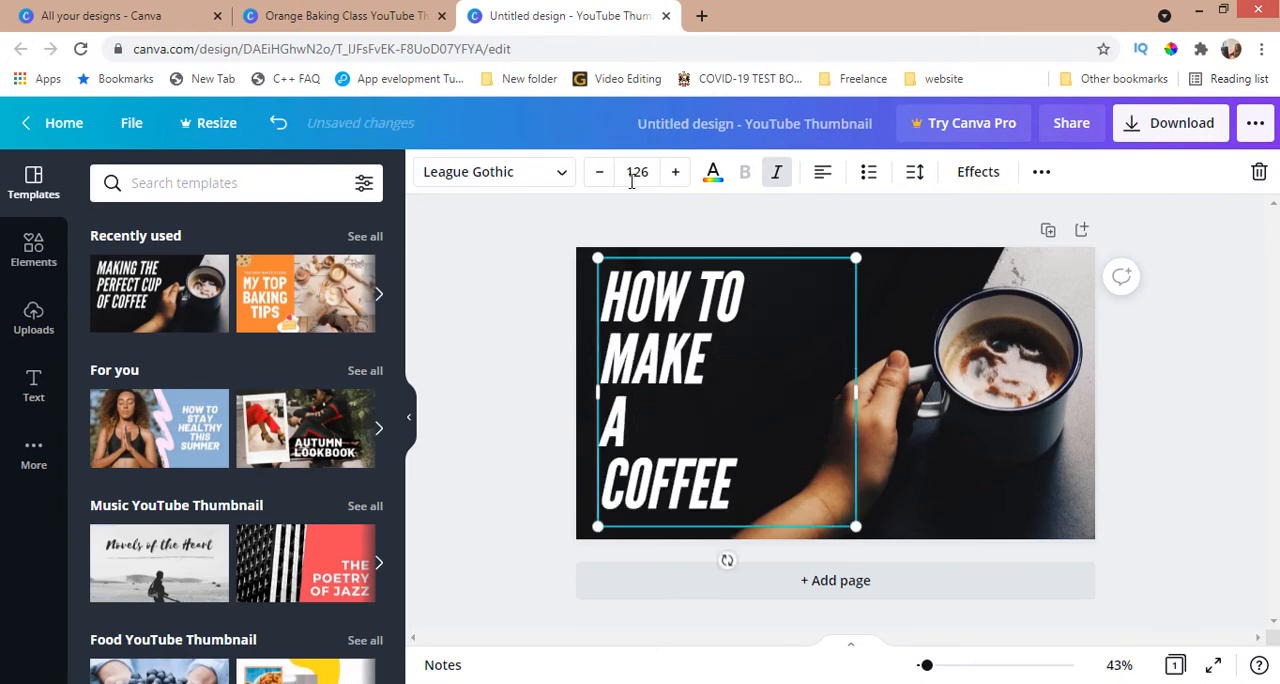
Step: Centre-align all four lines of the coffee heading within the text box
click(821, 177)
drag(644, 425, 798, 495)
click(823, 175)
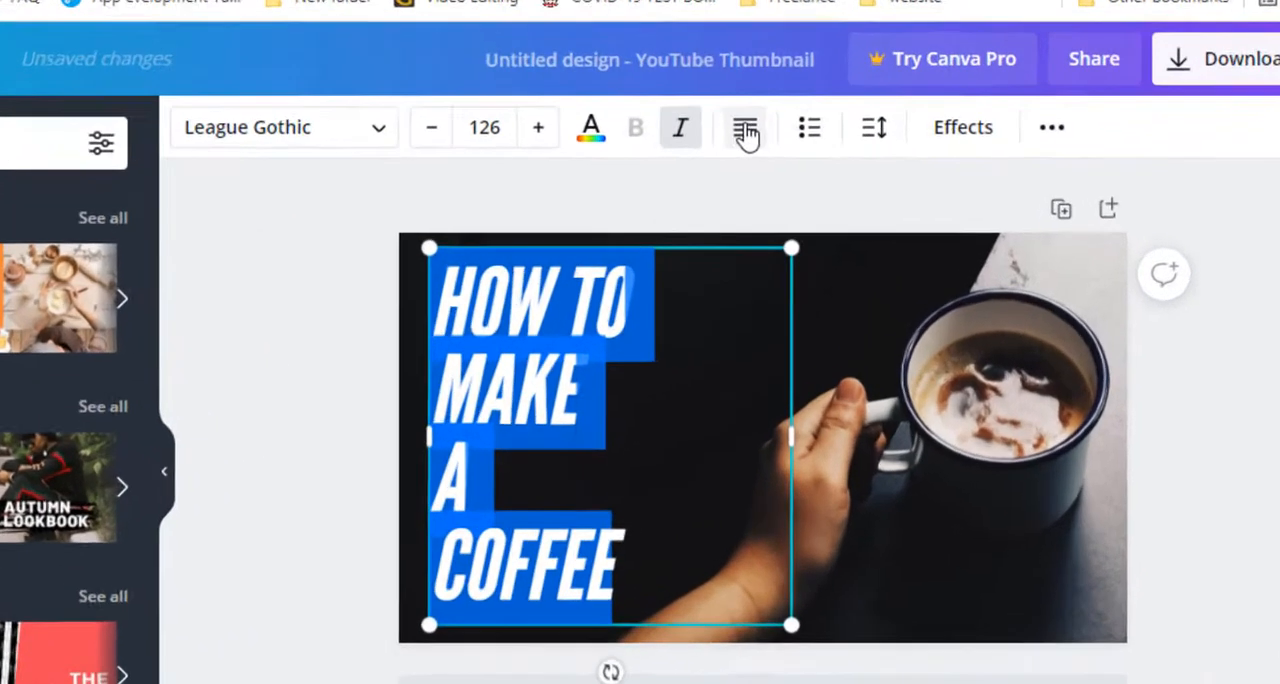
click(823, 175)
click(823, 175)
click(823, 175)
click(823, 175)
click(823, 175)
click(724, 118)
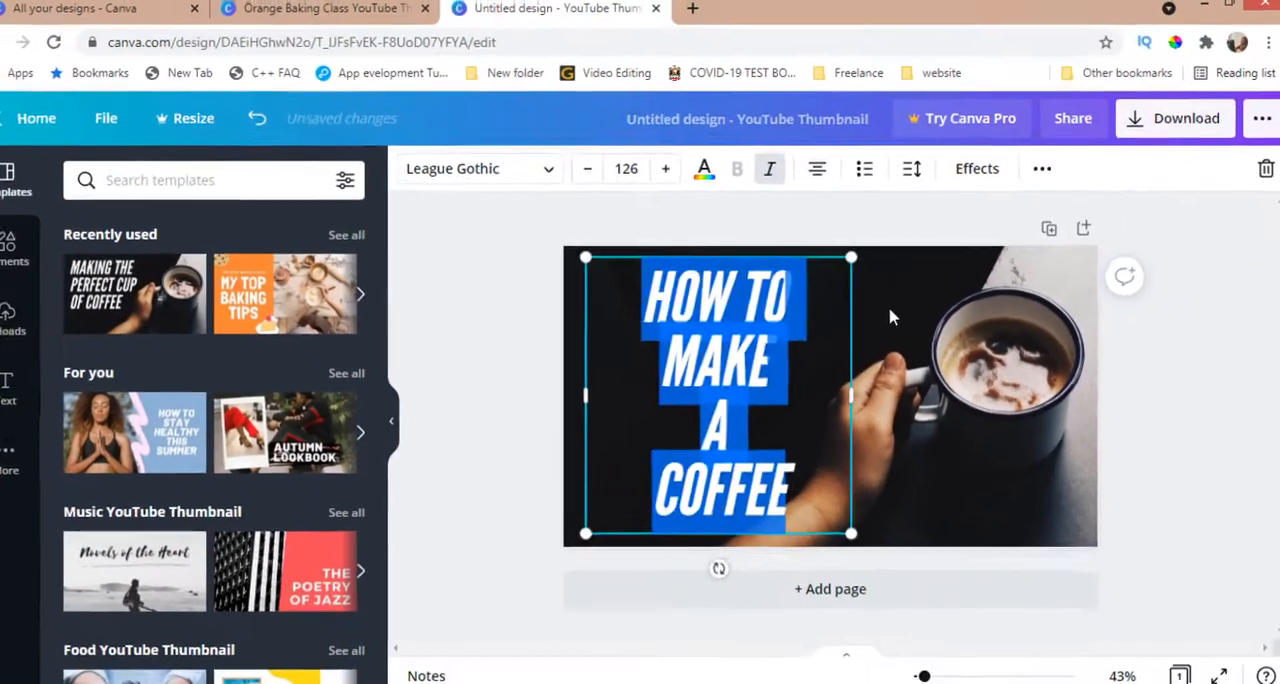
click(830, 317)
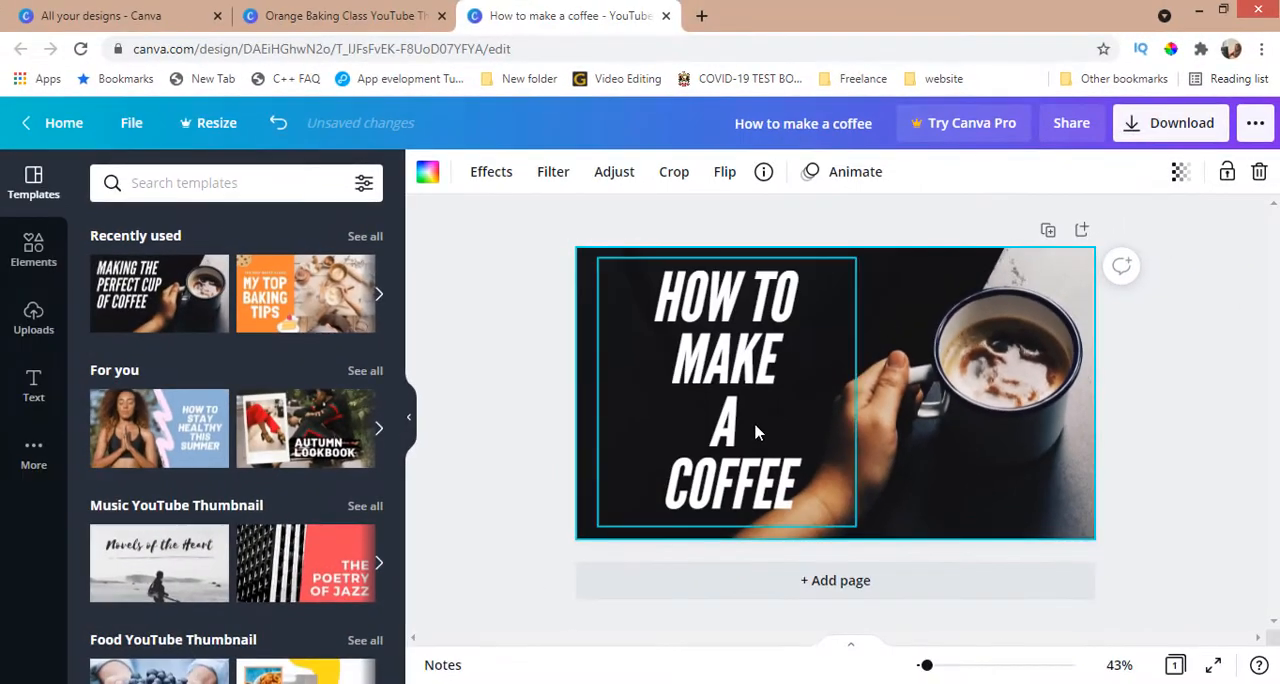
Step: Apply the orange "My top baking tips" template and shorten the heading to "HOW TO BAKE"
click(272, 290)
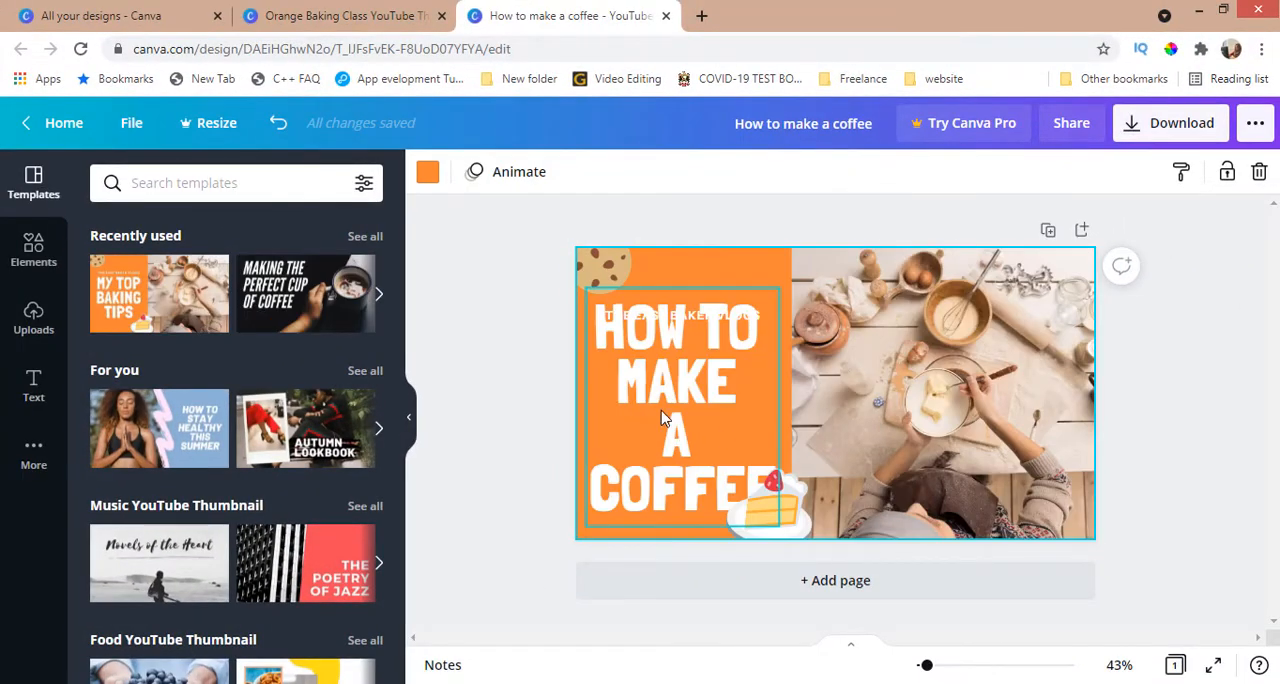
double_click(731, 395)
text(BAKE)
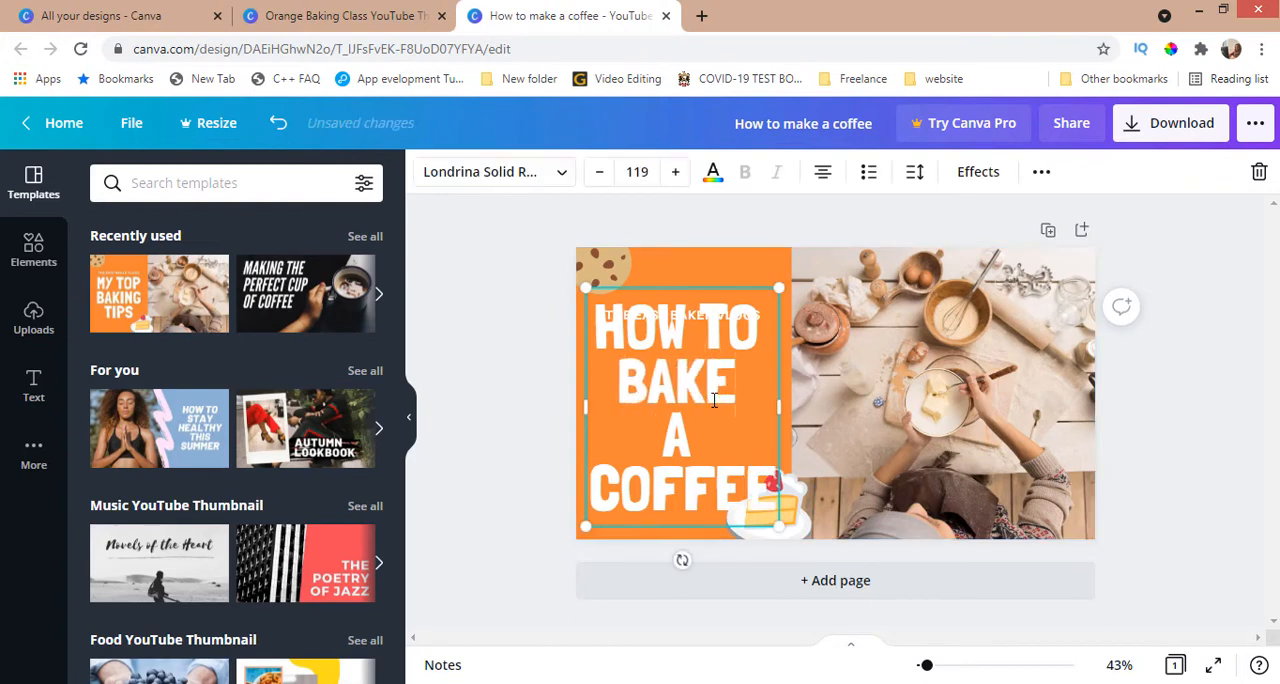
key(BackSpace)
key(BackSpace)
key(BackSpace)
key(BackSpace)
key(BackSpace)
key(BackSpace)
key(BackSpace)
key(BackSpace)
key(BackSpace)
click(770, 333)
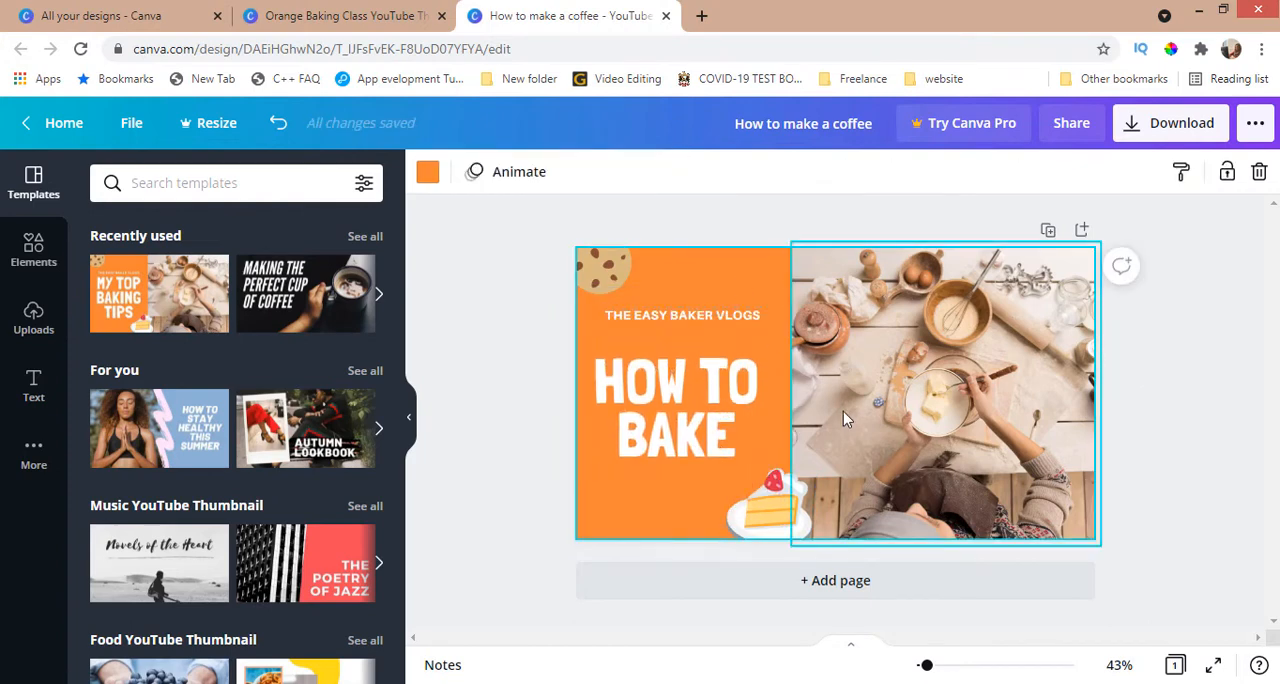
Step: Delete the baking photo beside the heading and undo that deletion
click(930, 396)
key(Delete)
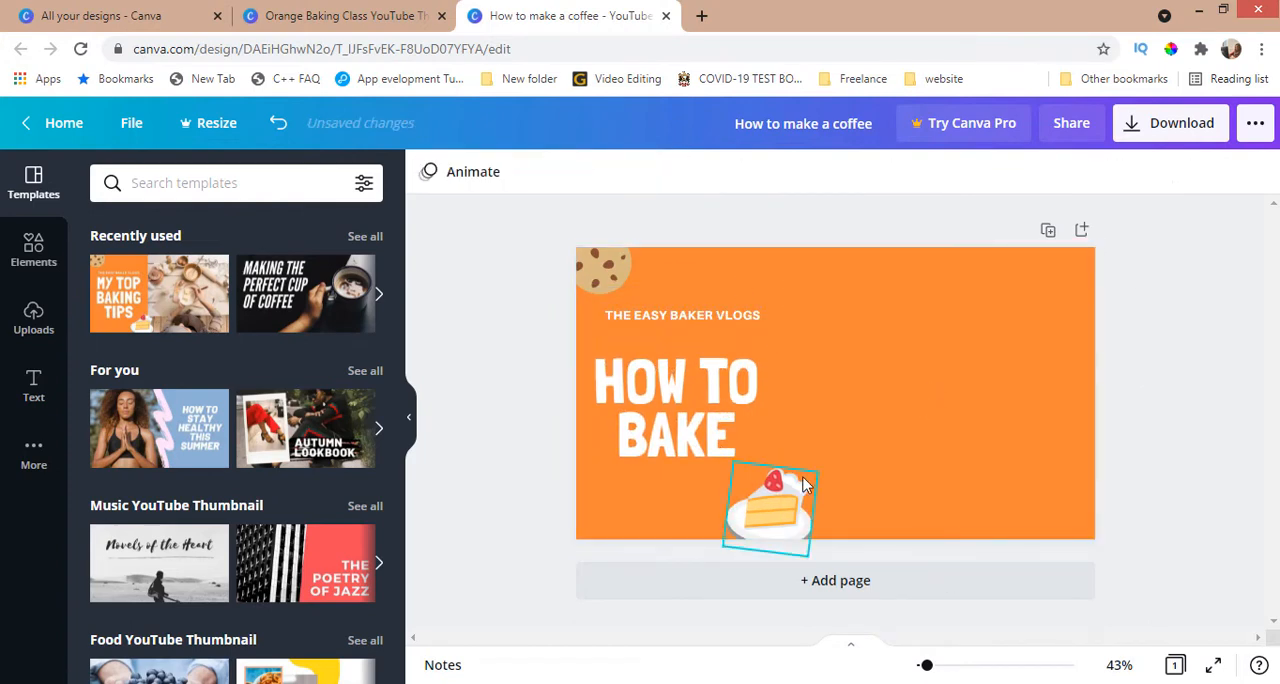
key(ctrl+z)
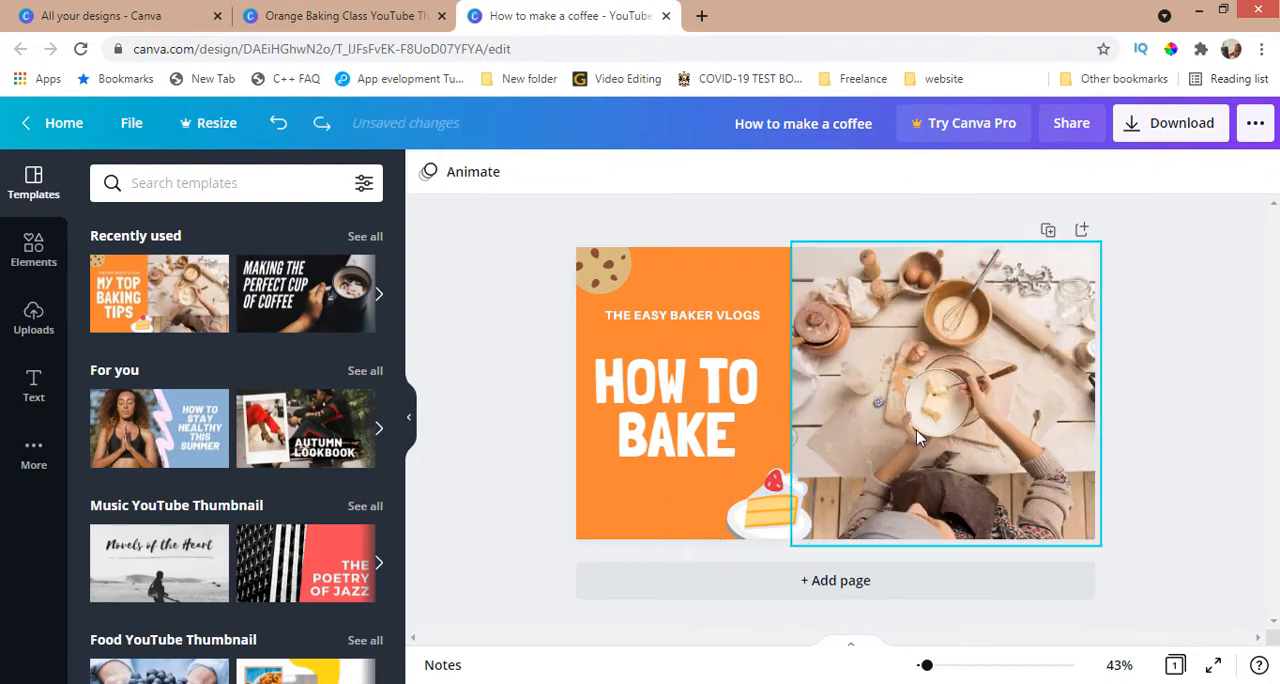
Step: Apply the blue "How to stay healthy this summer" template and change the heading to "HOW TO STAY HEALTHY"
click(190, 428)
click(1033, 404)
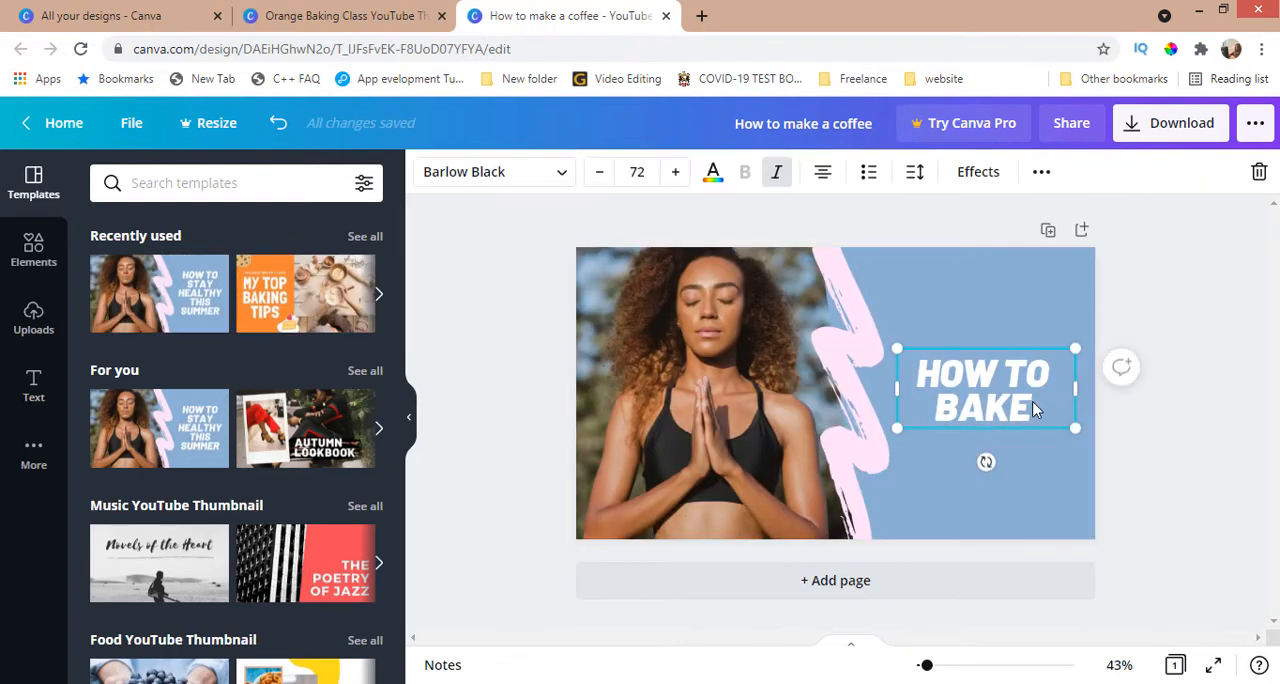
key(BackSpace)
key(BackSpace)
key(BackSpace)
key(BackSpace)
text(STAY HEALTHY)
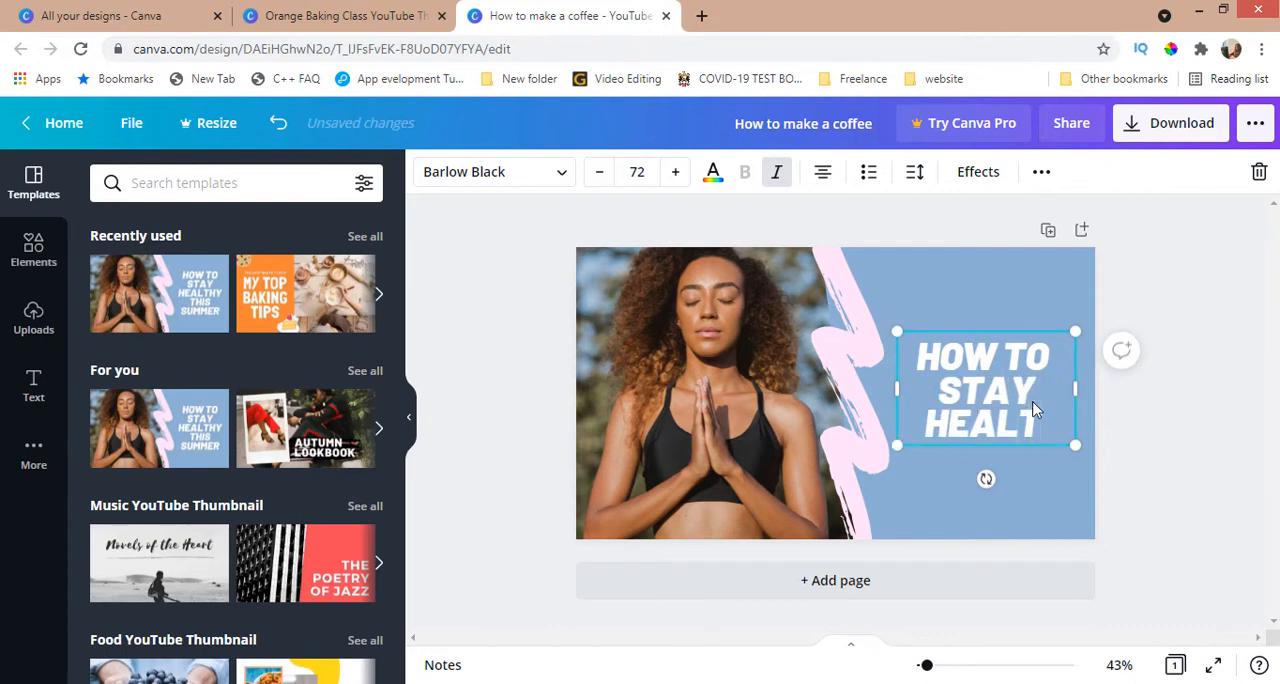
Step: Delete the photo of the woman beside the heading and undo that deletion
click(762, 422)
key(Delete)
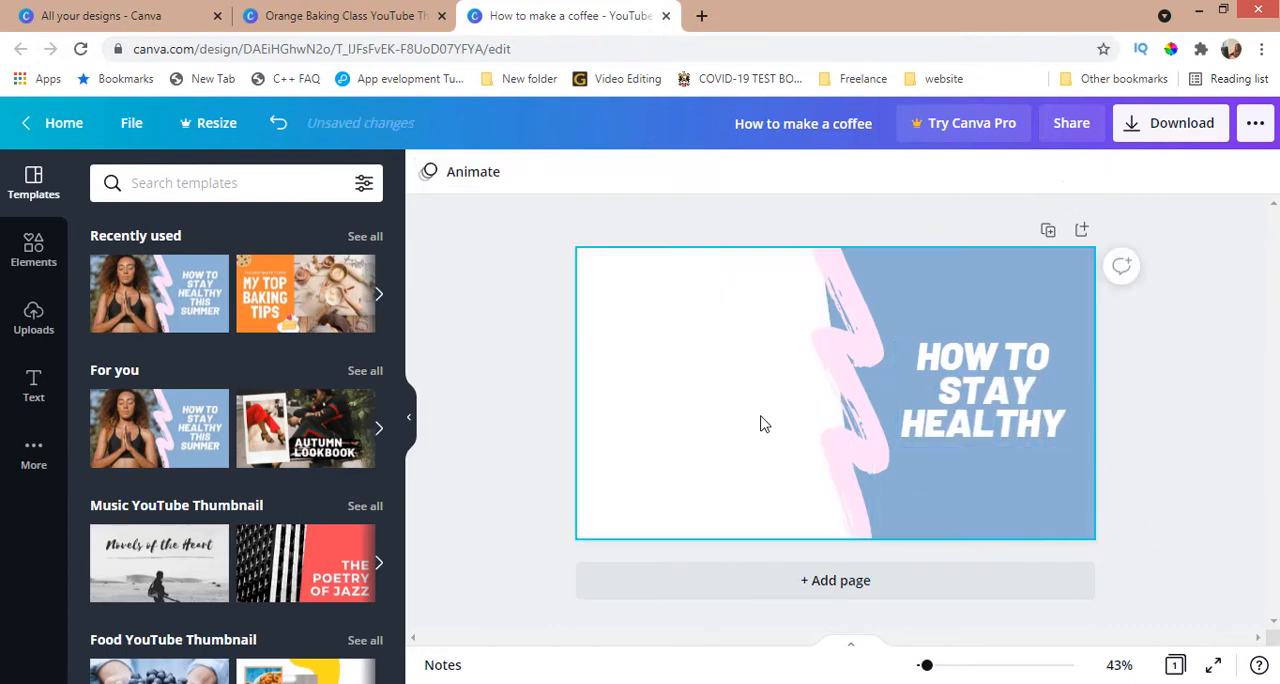
key(ctrl+z)
Step: Recolour the slanted panel behind the heading, trying pink, brown and dark grey before settling on black
click(952, 372)
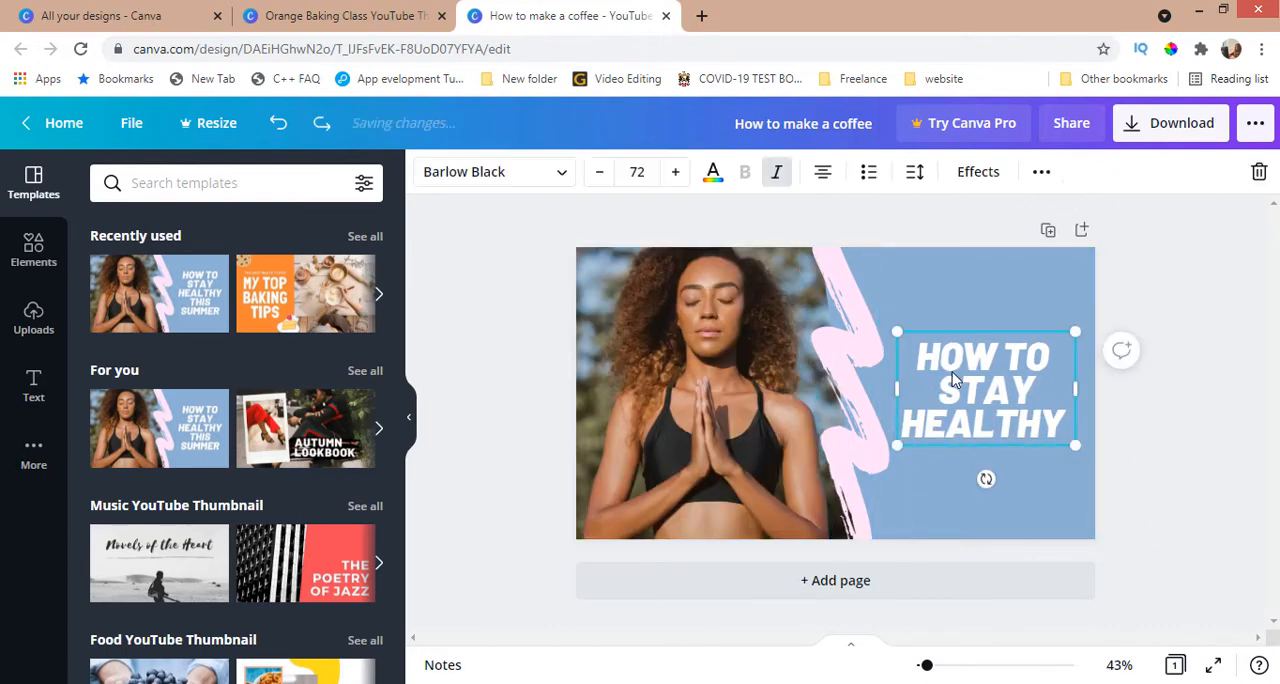
click(937, 295)
click(427, 174)
click(210, 272)
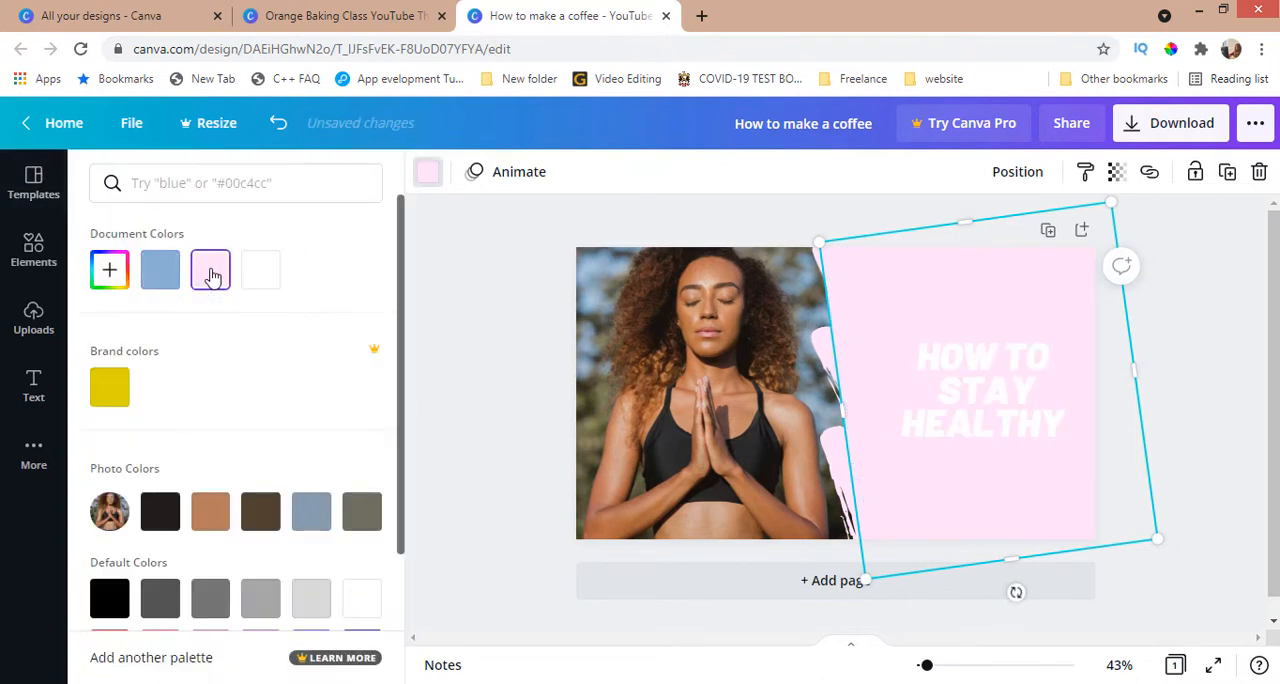
click(210, 511)
click(158, 612)
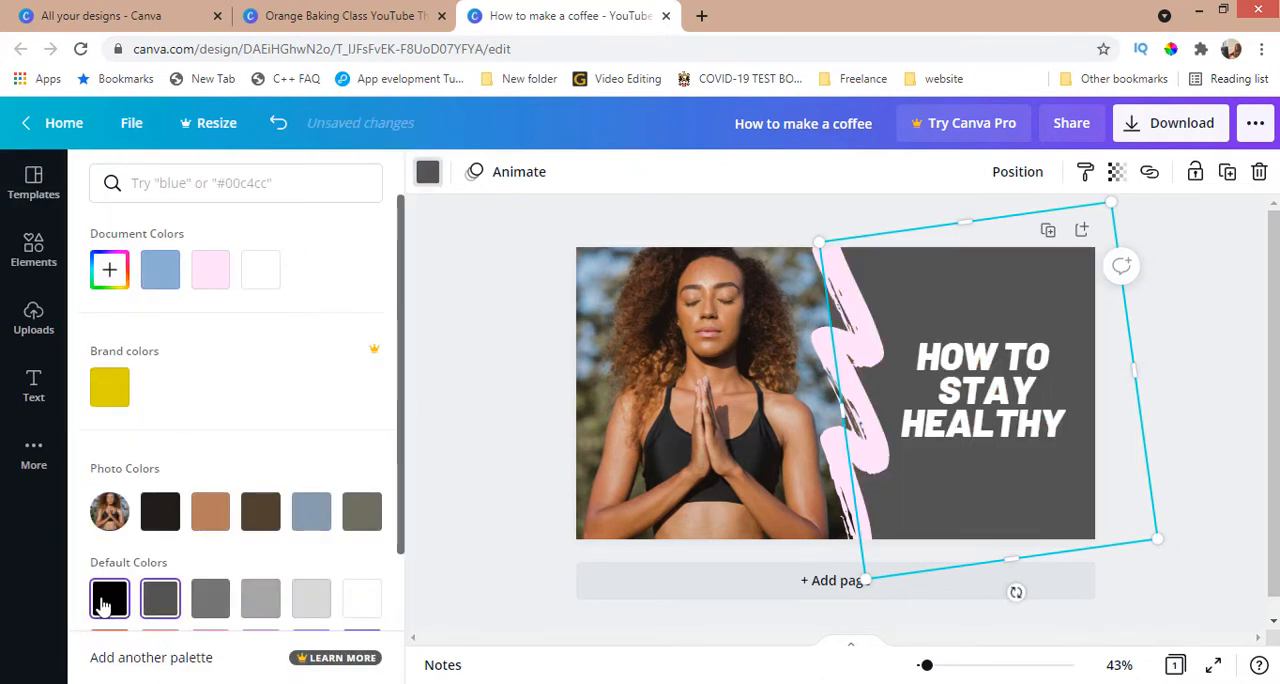
click(109, 600)
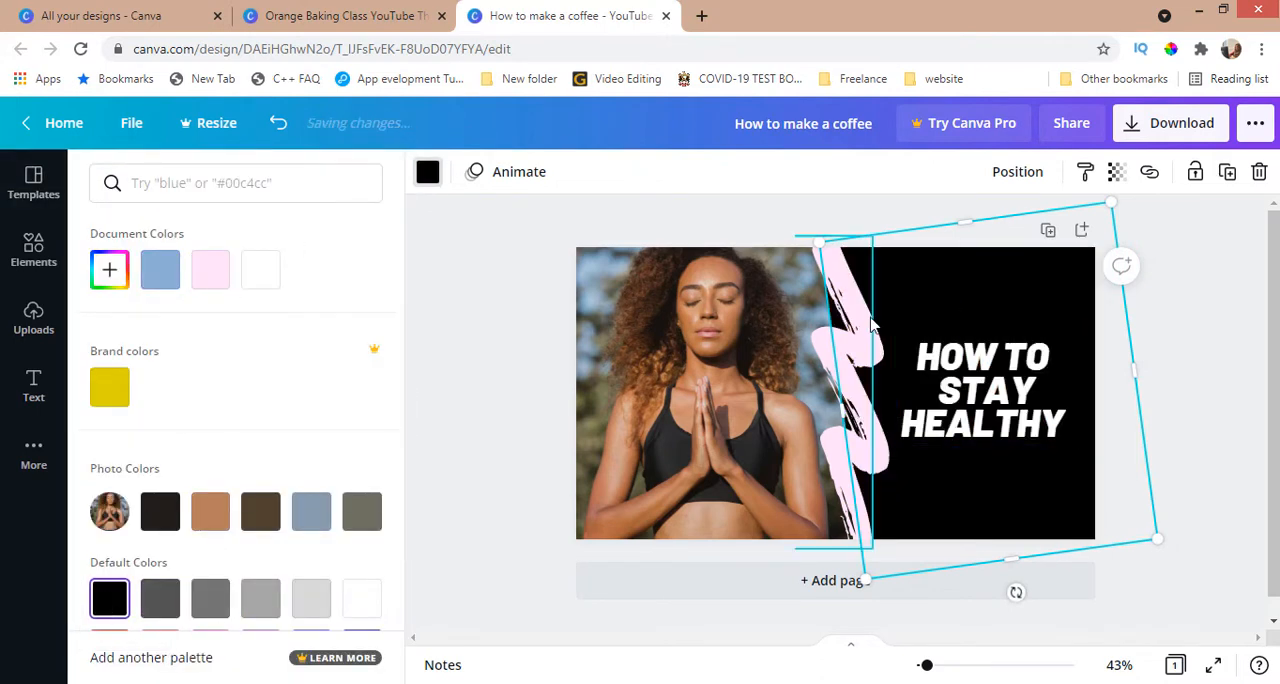
Step: Swap the black panel and the woman's photo so the panel fills the page's left half and the photo the right
click(715, 525)
drag(957, 291, 700, 297)
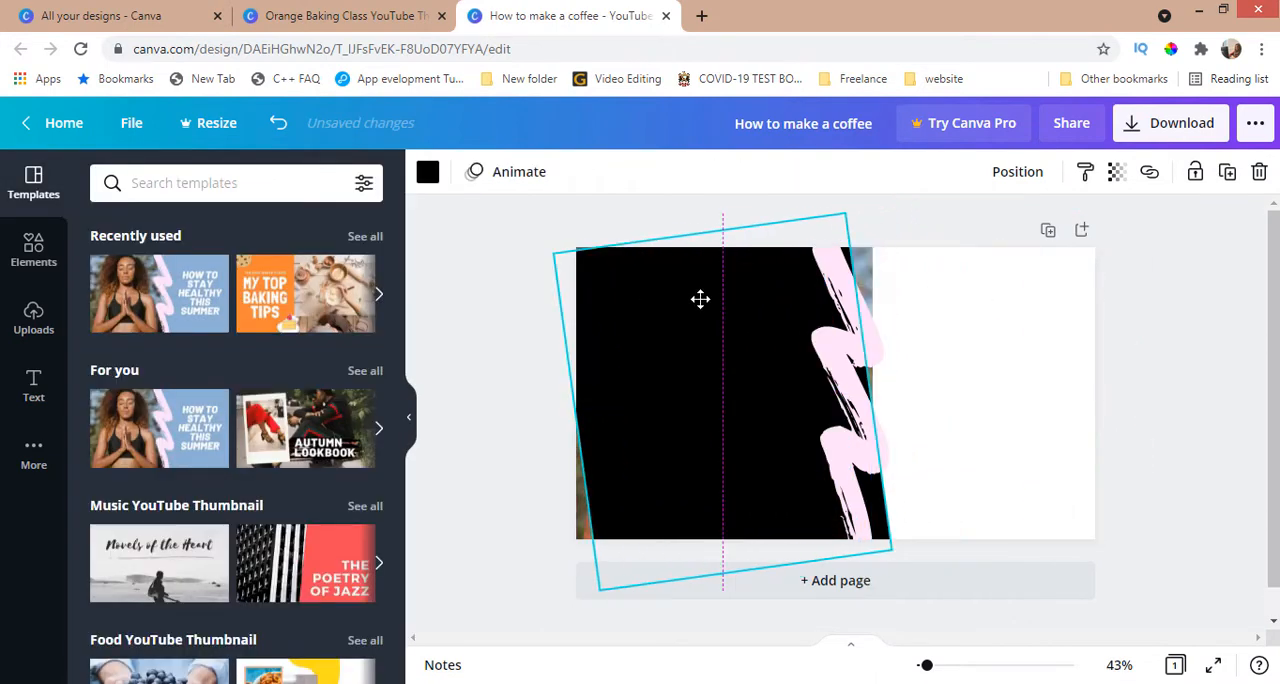
click(870, 405)
drag(620, 262, 879, 264)
drag(719, 328, 715, 293)
Step: Move the "HOW TO STAY HEALTHY" heading off the photo onto the black panel
click(986, 385)
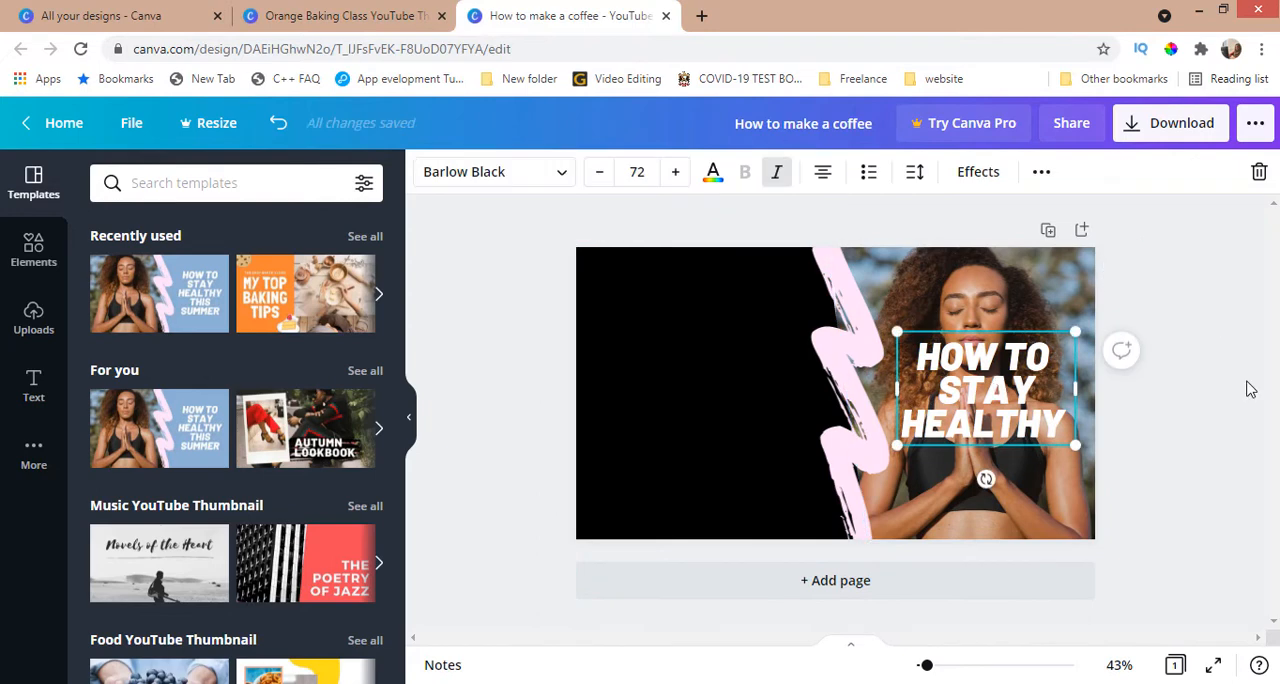
click(1249, 387)
drag(977, 382, 701, 385)
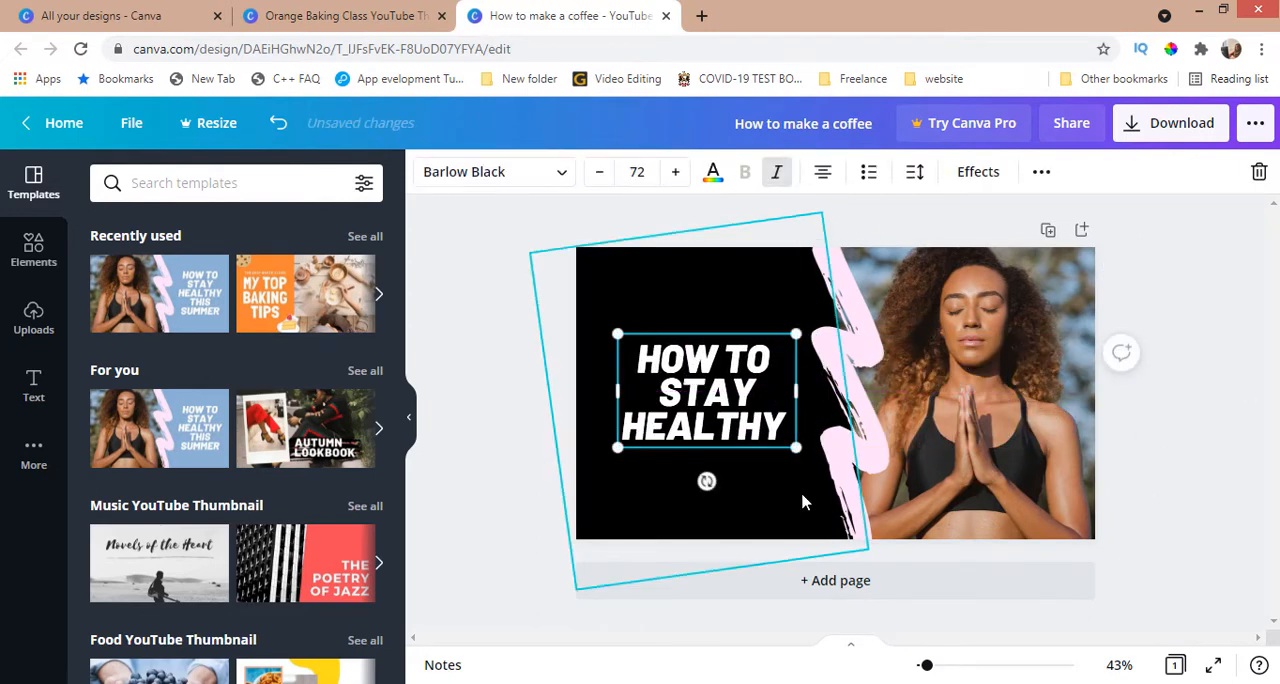
Step: Apply the blue "How to train your puppy" template from the Tutorial YouTube Thumbnail category
scroll(257, 480, down, 3)
scroll(257, 480, down, 3)
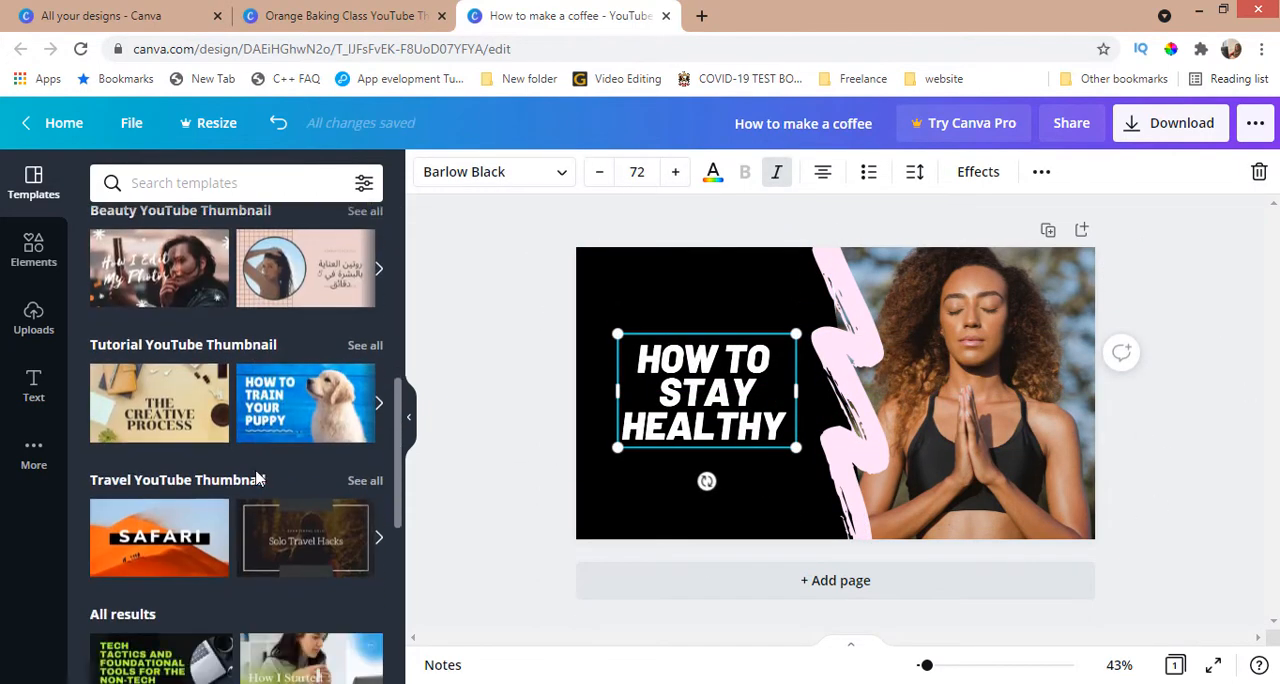
click(274, 420)
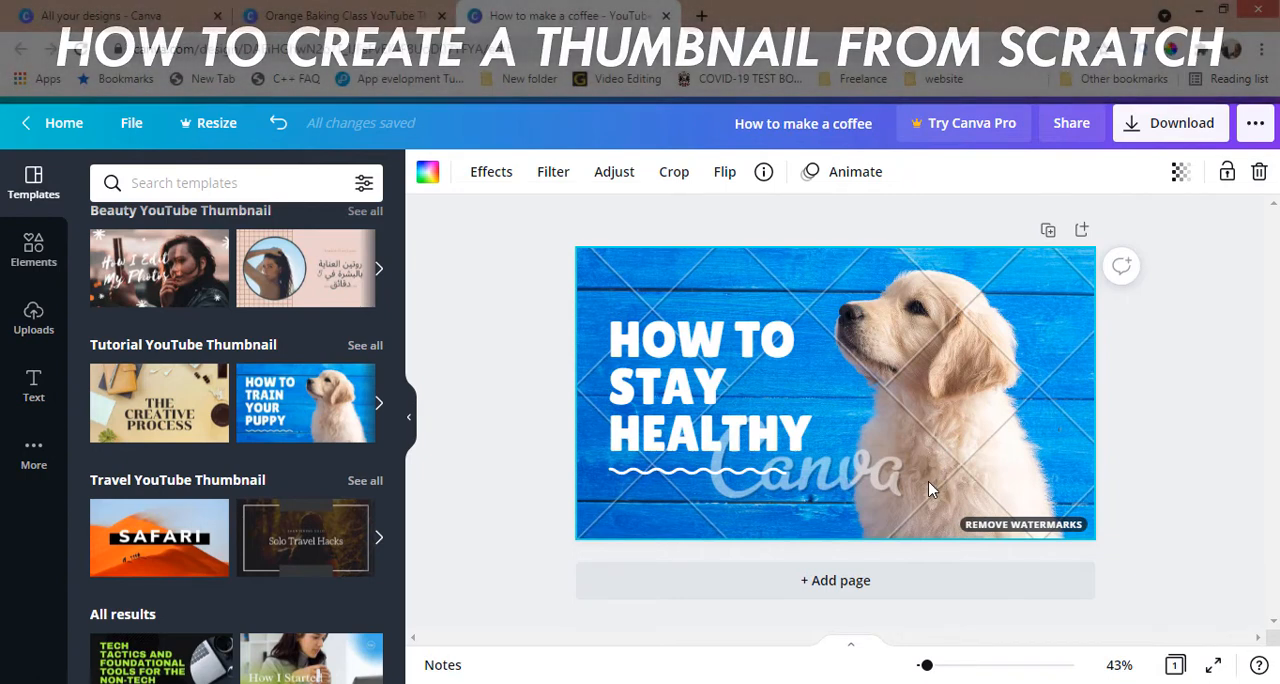
Step: Clear everything from the puppy design and fill the blank page background with the yellow brand colour
key(Delete)
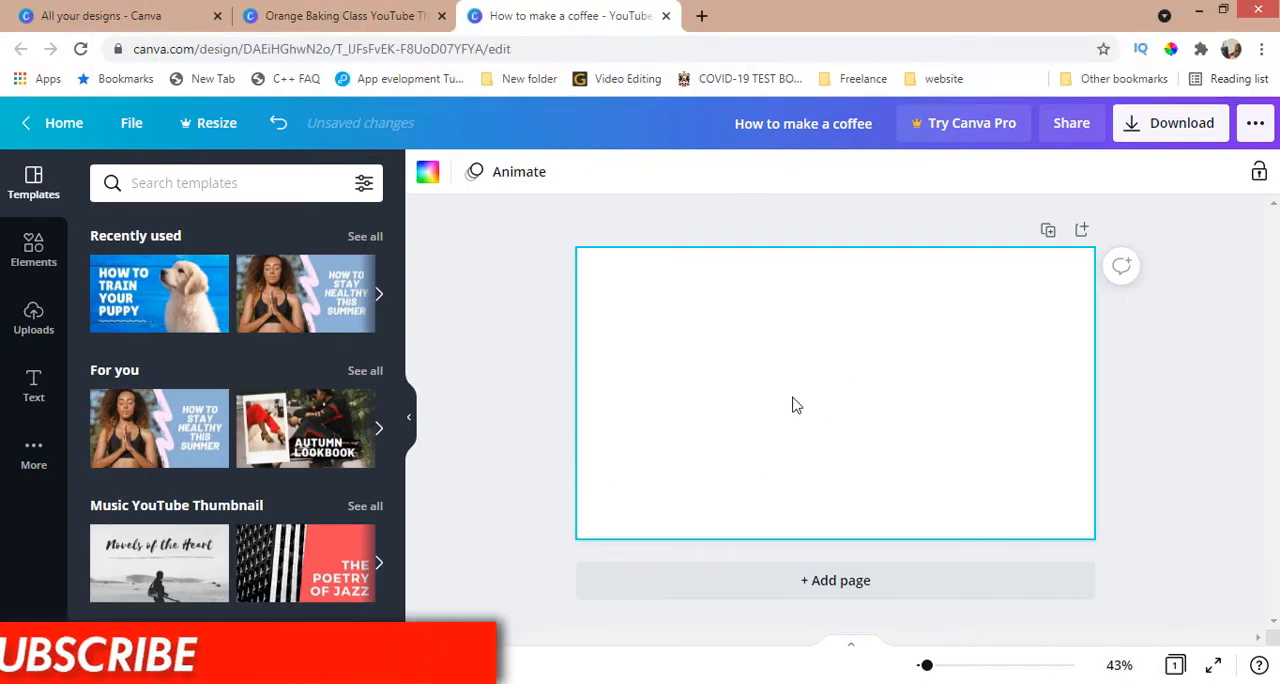
click(773, 406)
key(Delete)
key(Delete)
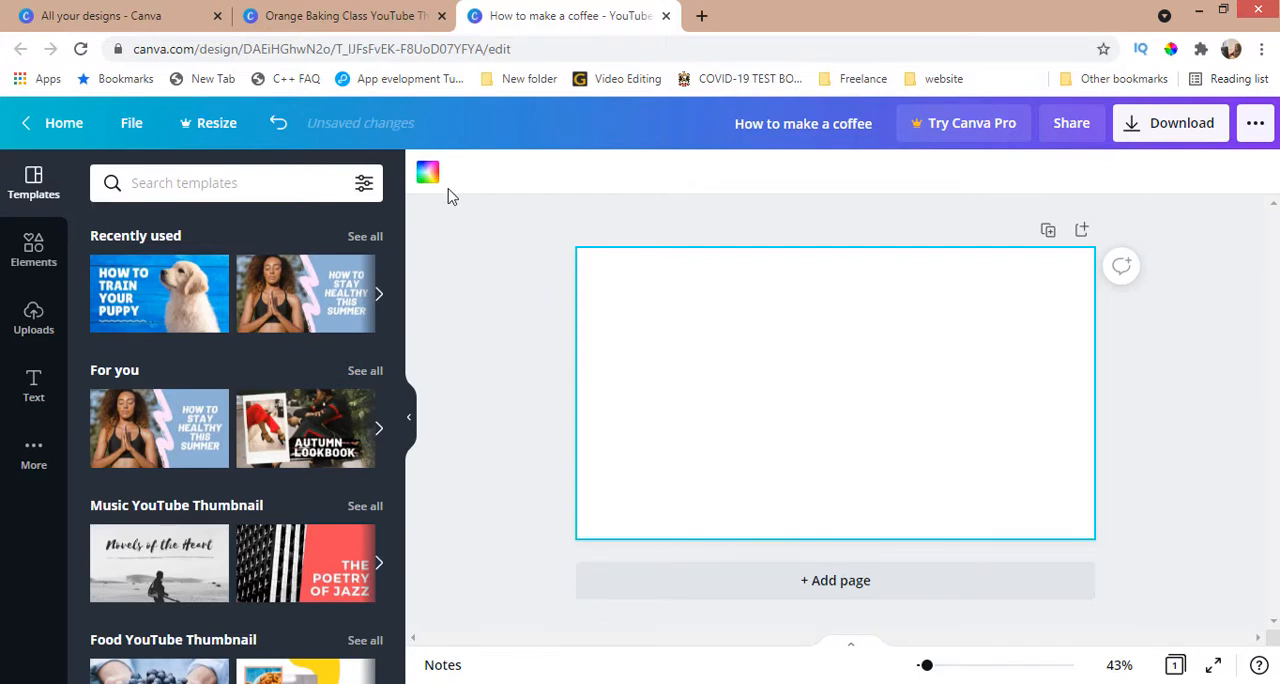
click(428, 176)
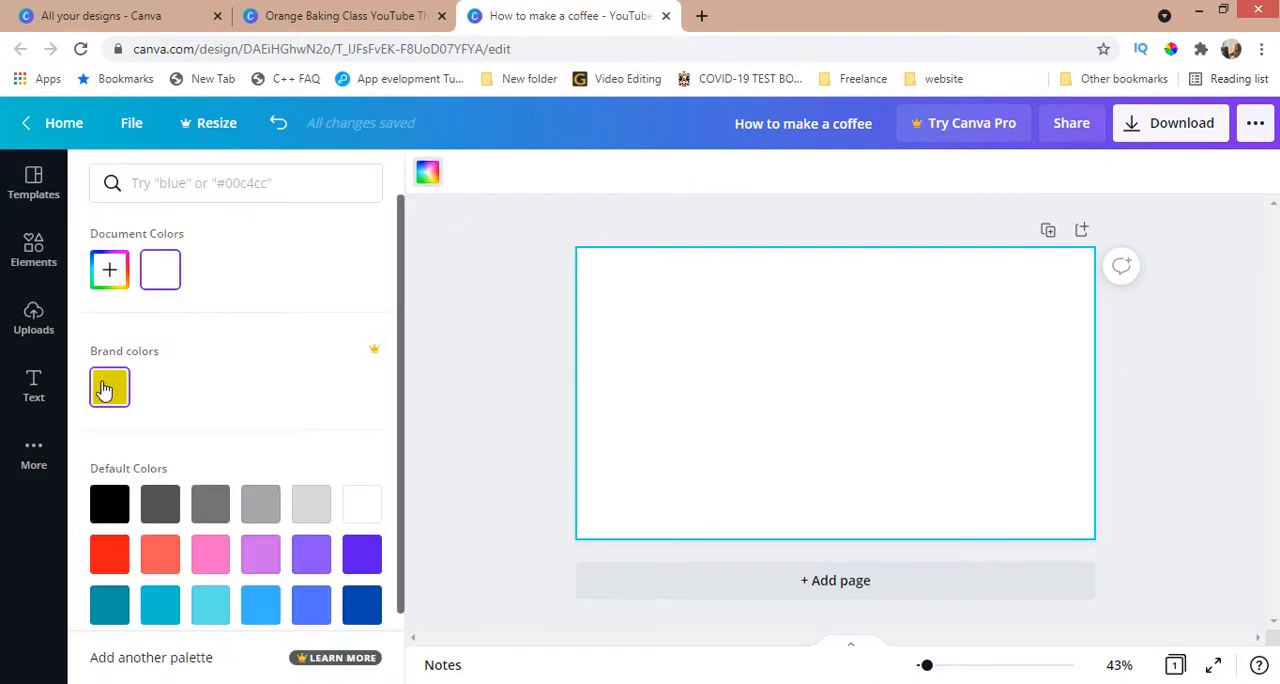
click(105, 390)
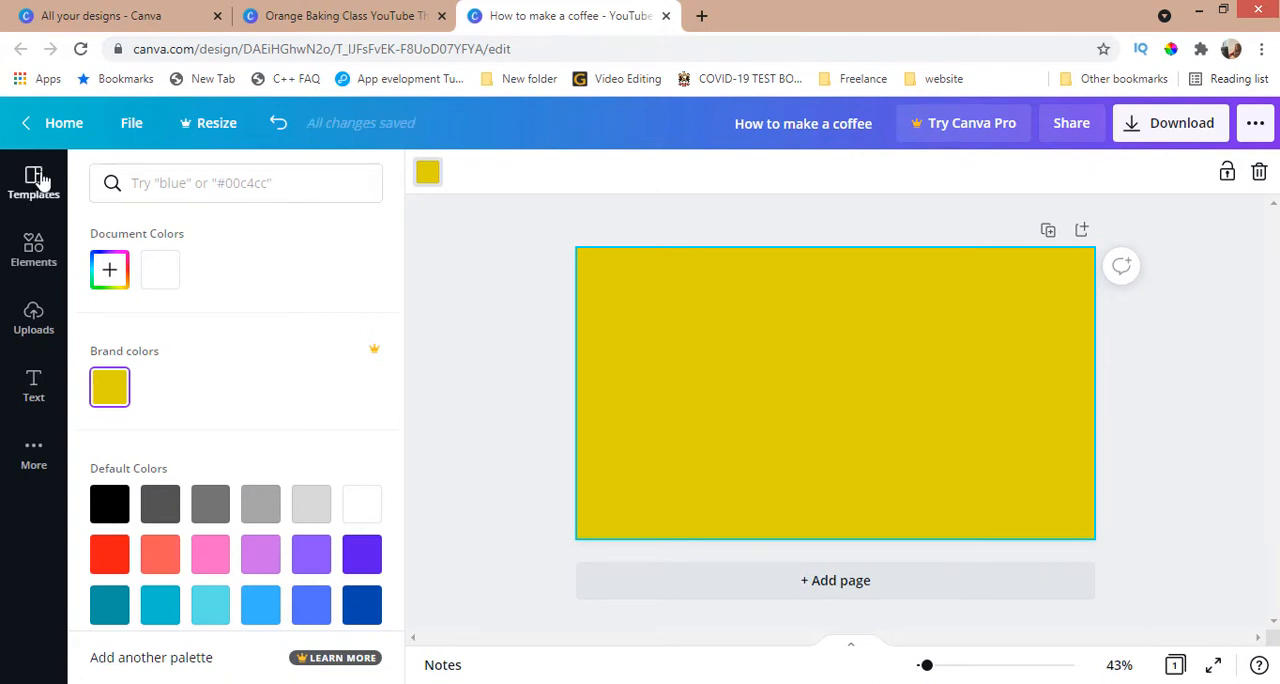
Step: Browse the full Lines & Shapes collection and add a plain square to the page
click(35, 250)
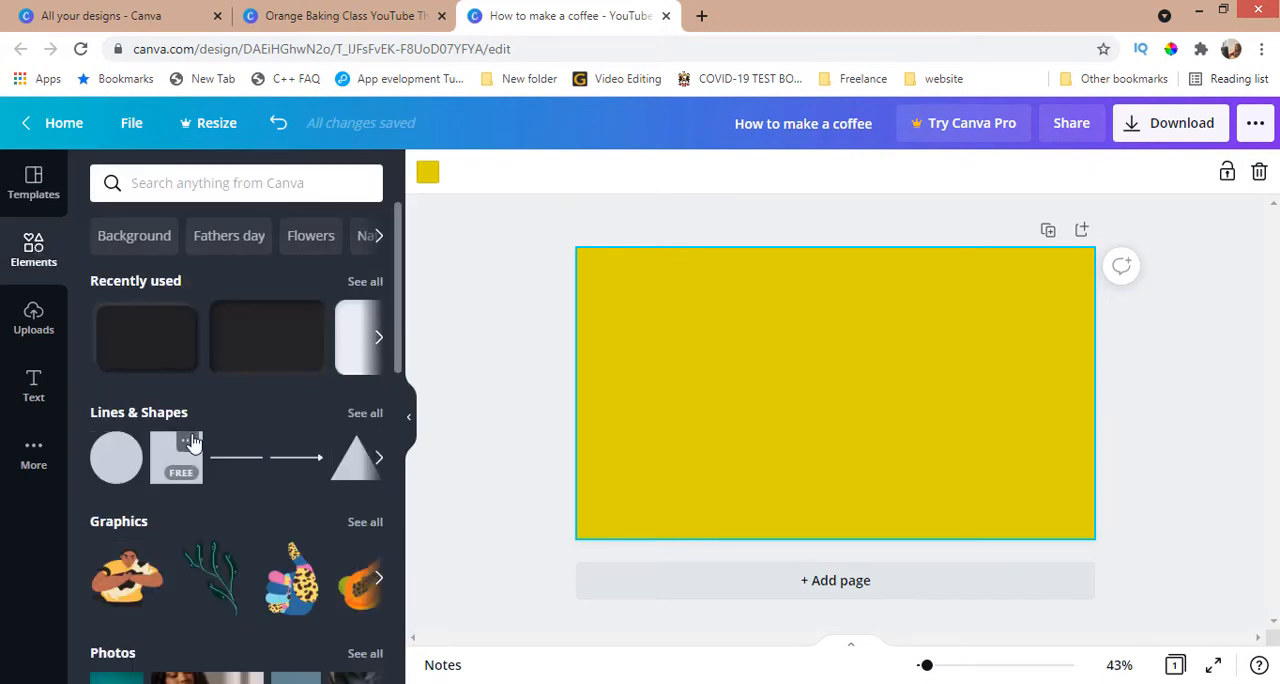
click(364, 412)
scroll(200, 450, down, 6)
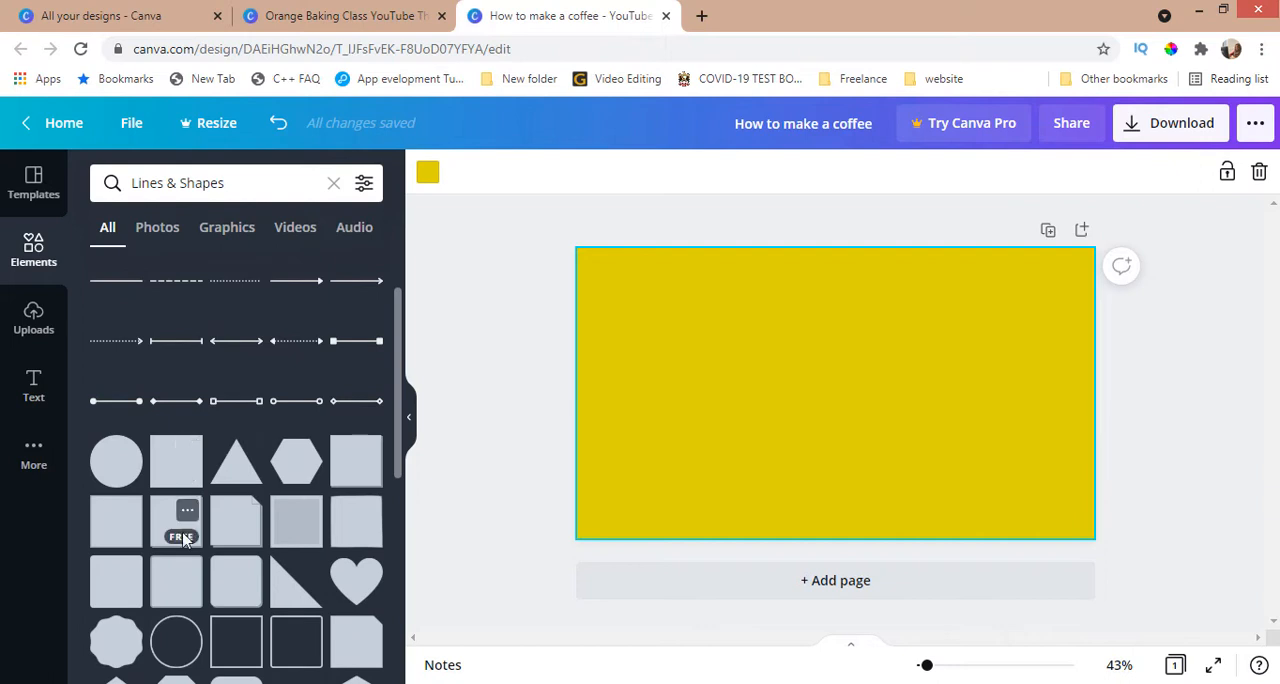
scroll(290, 583, up, 5)
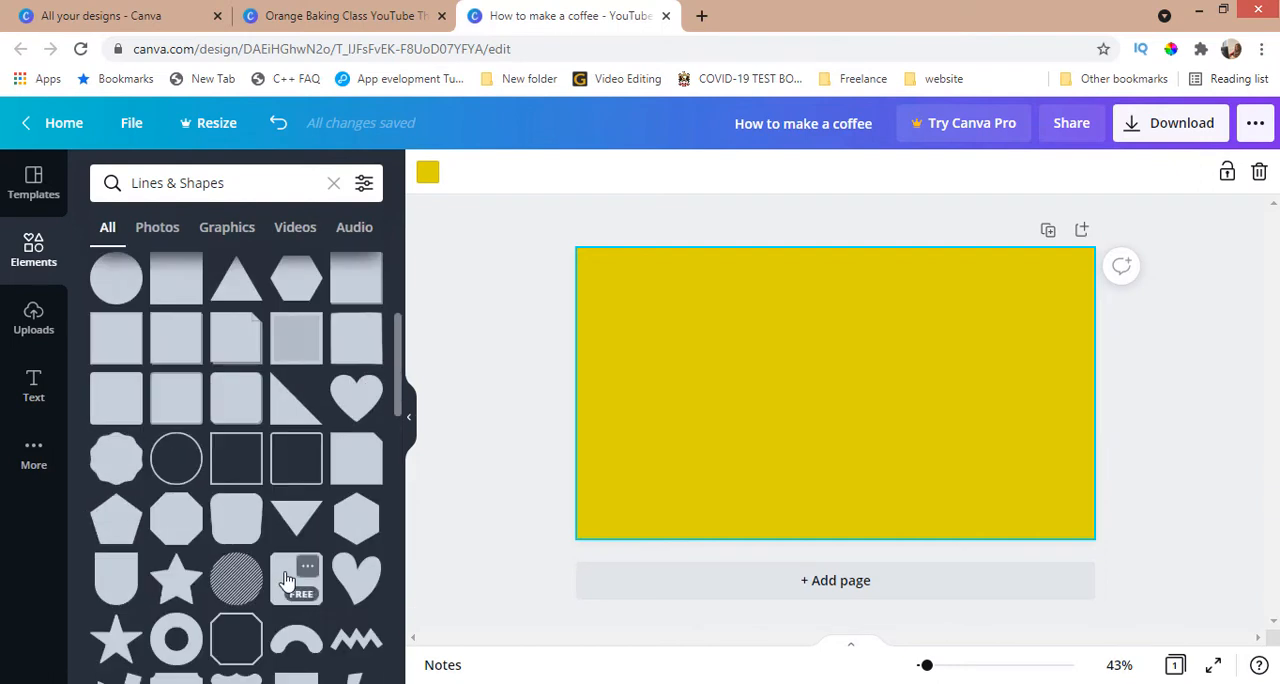
click(178, 468)
Step: Enlarge and tilt the square so it covers the right part of the page with a slanted edge
drag(838, 400, 1017, 337)
drag(935, 407, 803, 539)
drag(951, 572, 884, 557)
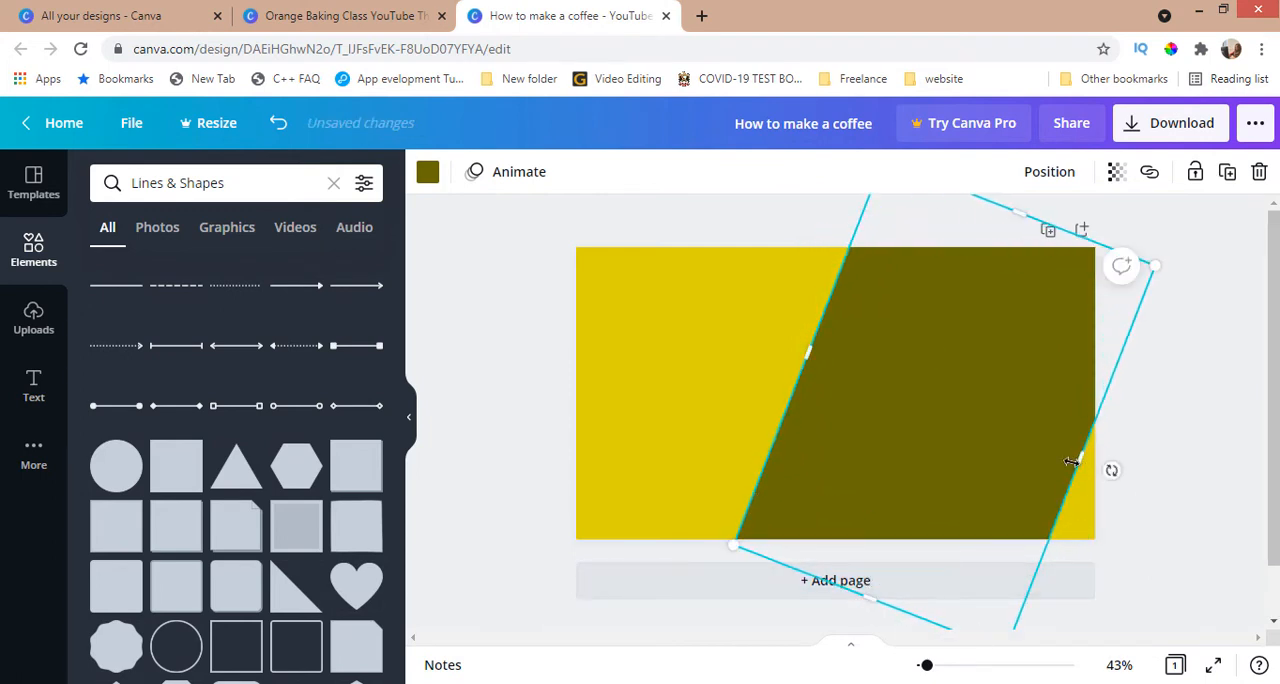
drag(1019, 448, 1129, 465)
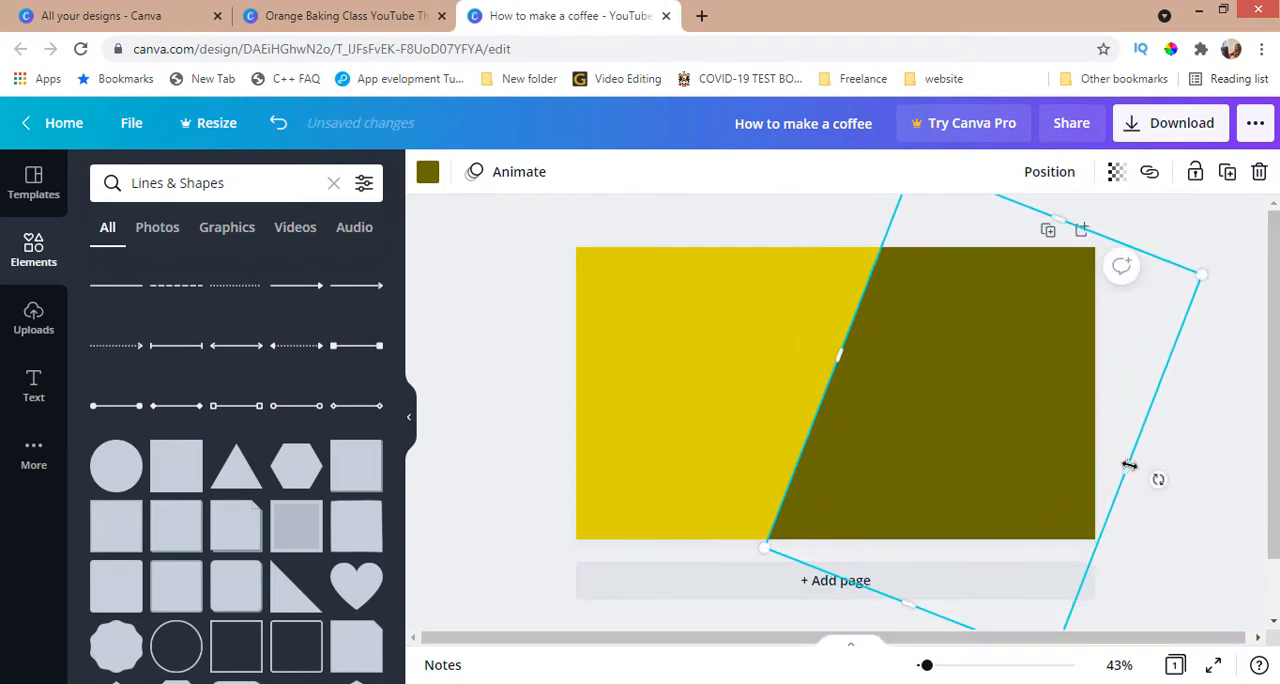
Step: Recolour the slanted shape light turquoise and switch it to the darker cyan default colour
click(428, 174)
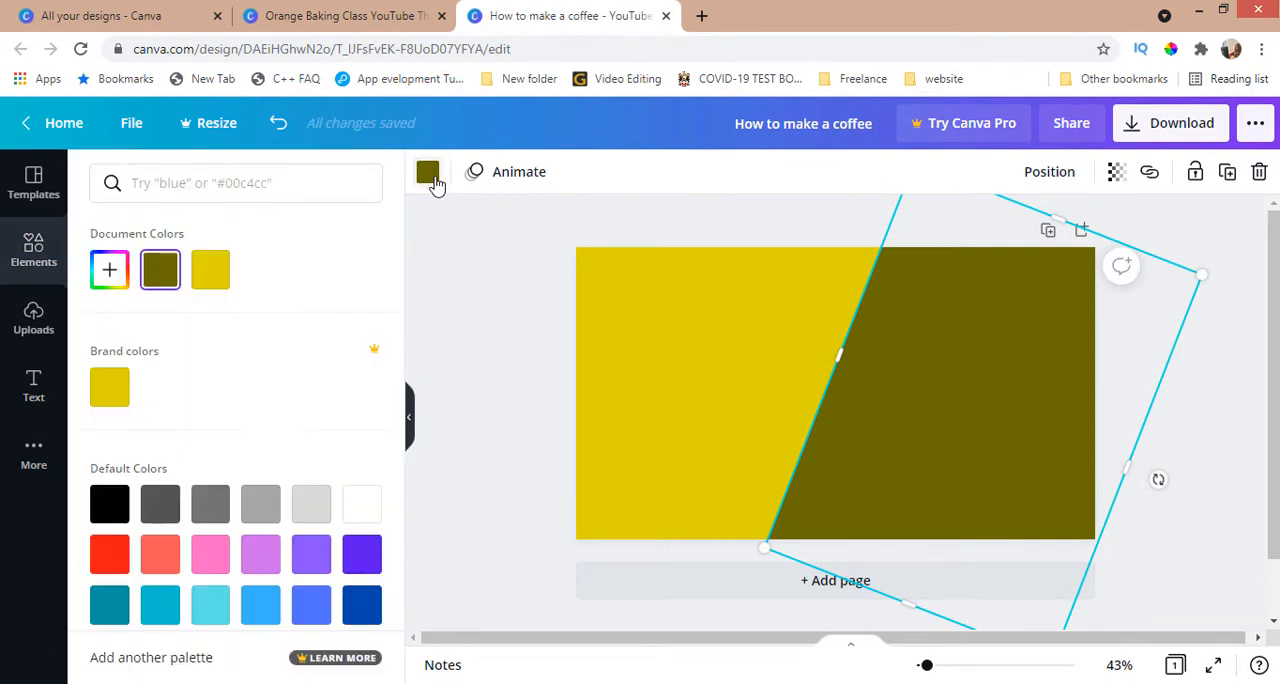
click(211, 606)
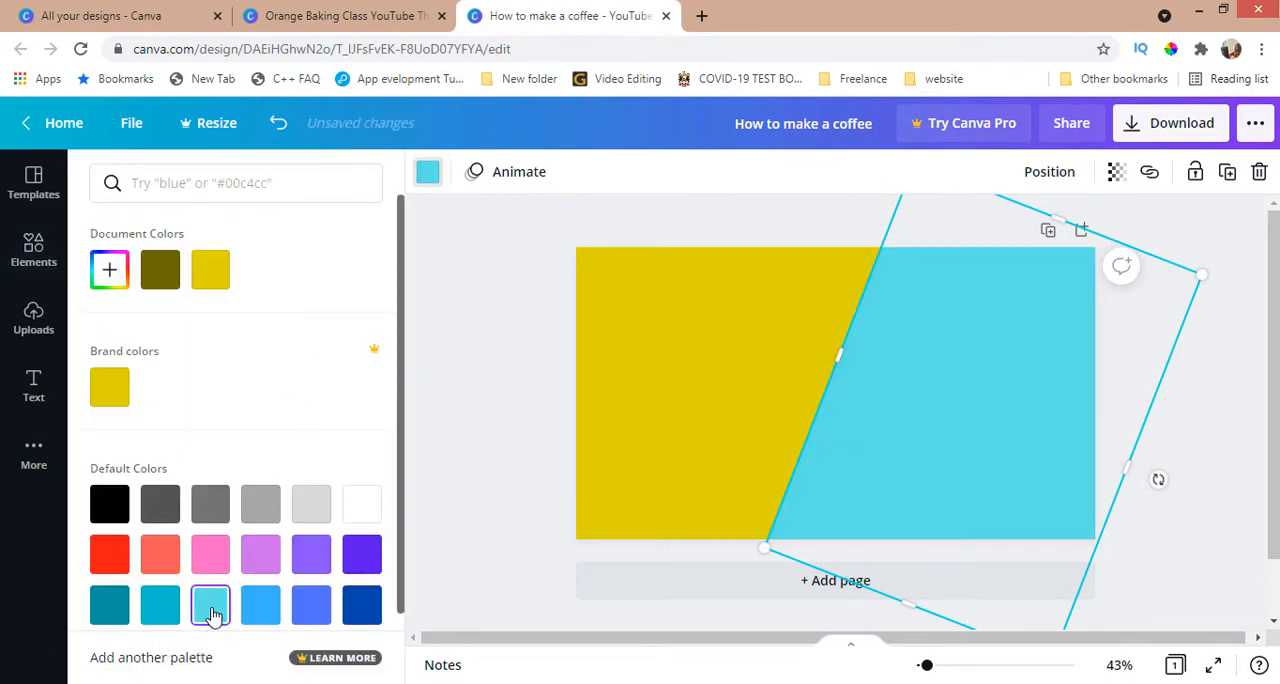
click(160, 606)
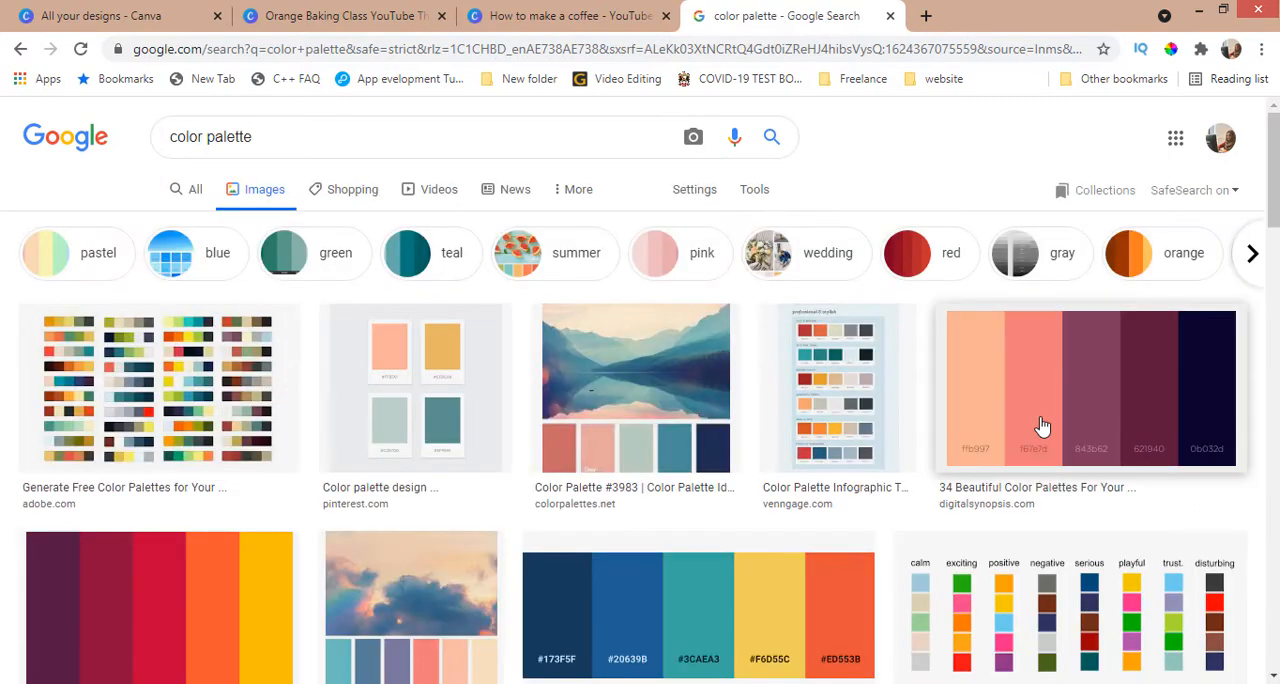
Step: Try FFB997 from the Digital Synopsis palette in Google Images on the slanted shape, and recolour it turquoise from the Plaid Pair palette
click(1042, 425)
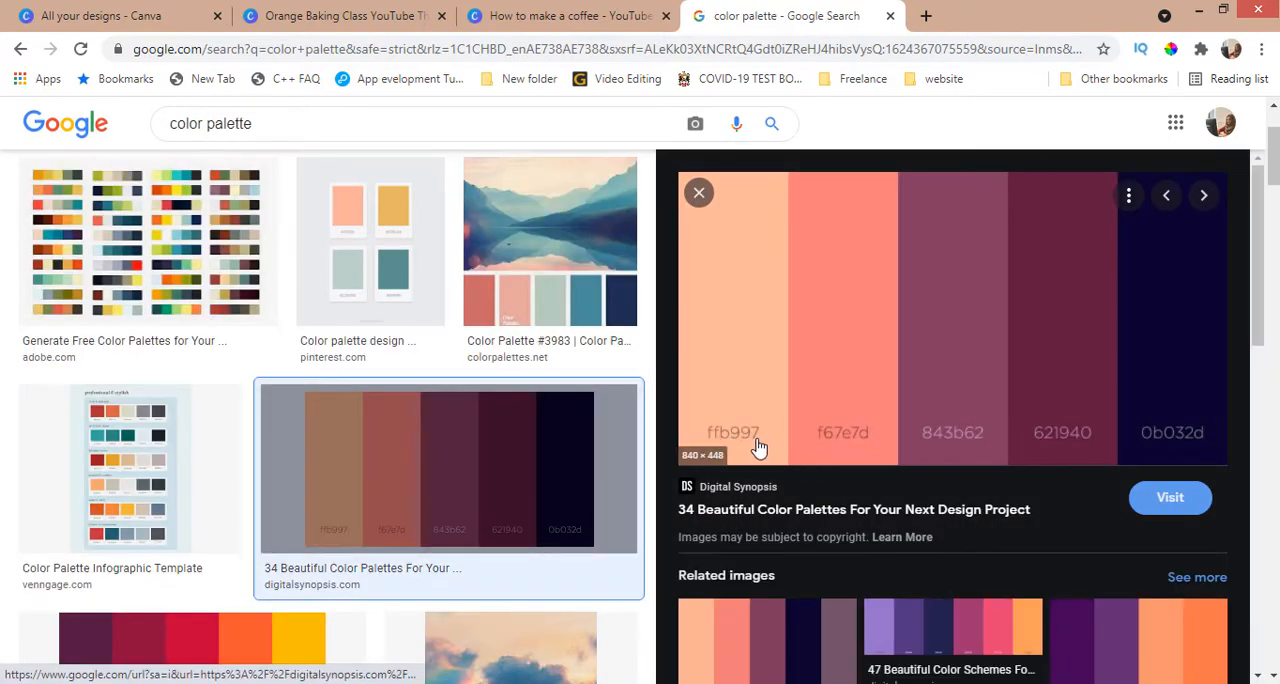
click(577, 10)
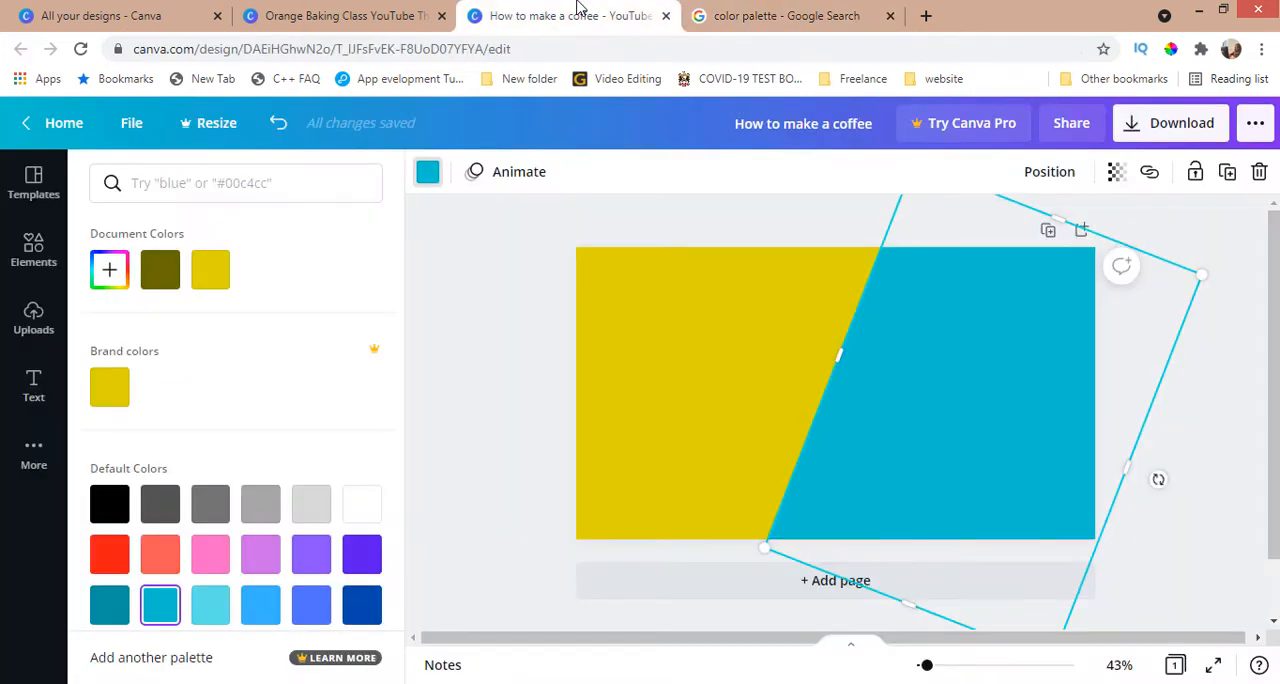
click(252, 181)
text(FFB997)
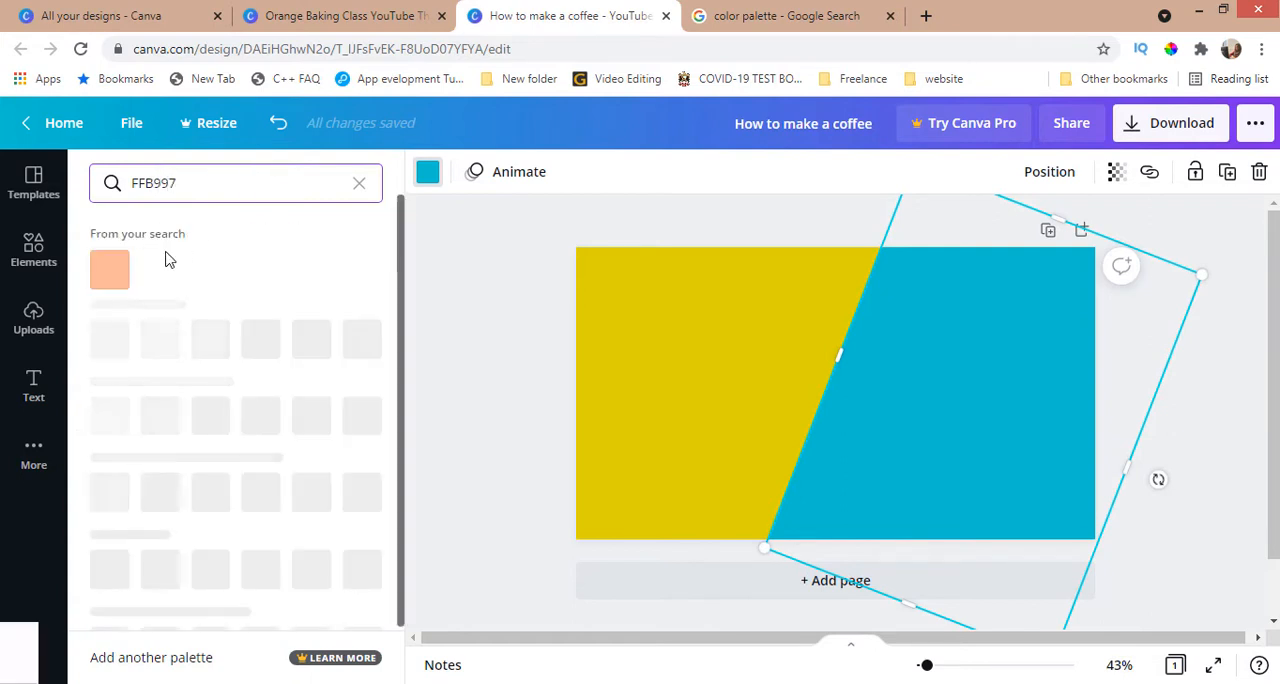
click(109, 269)
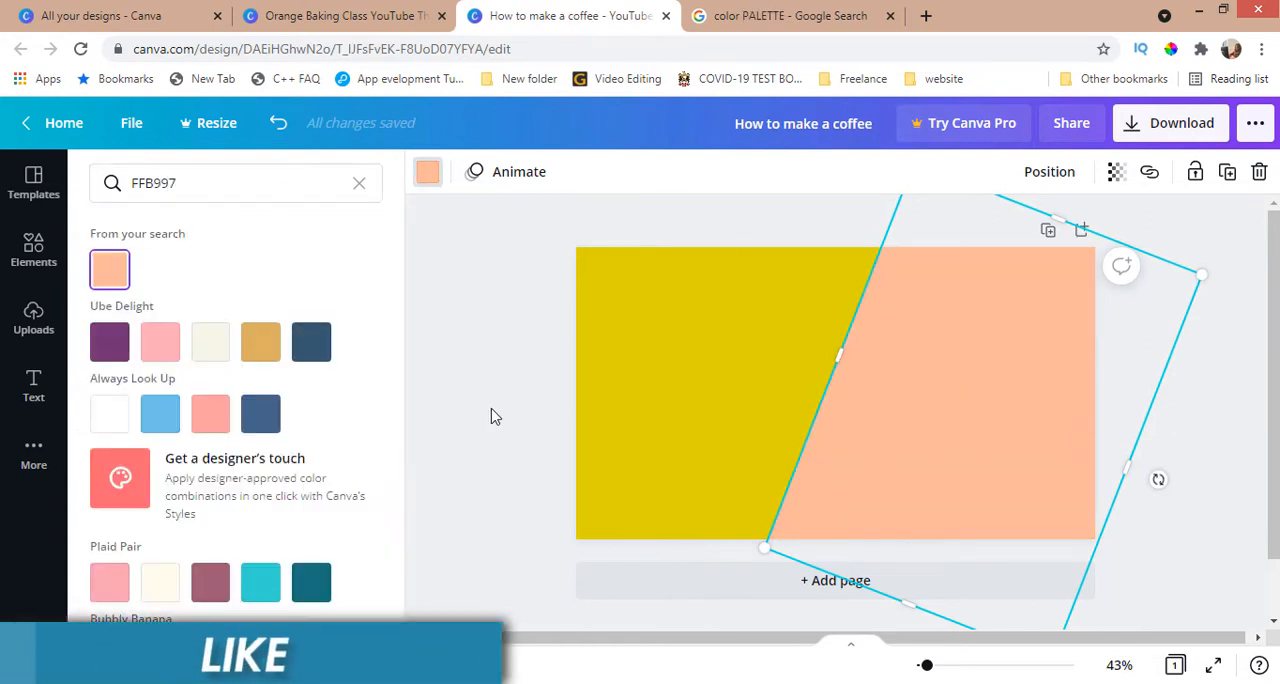
click(256, 595)
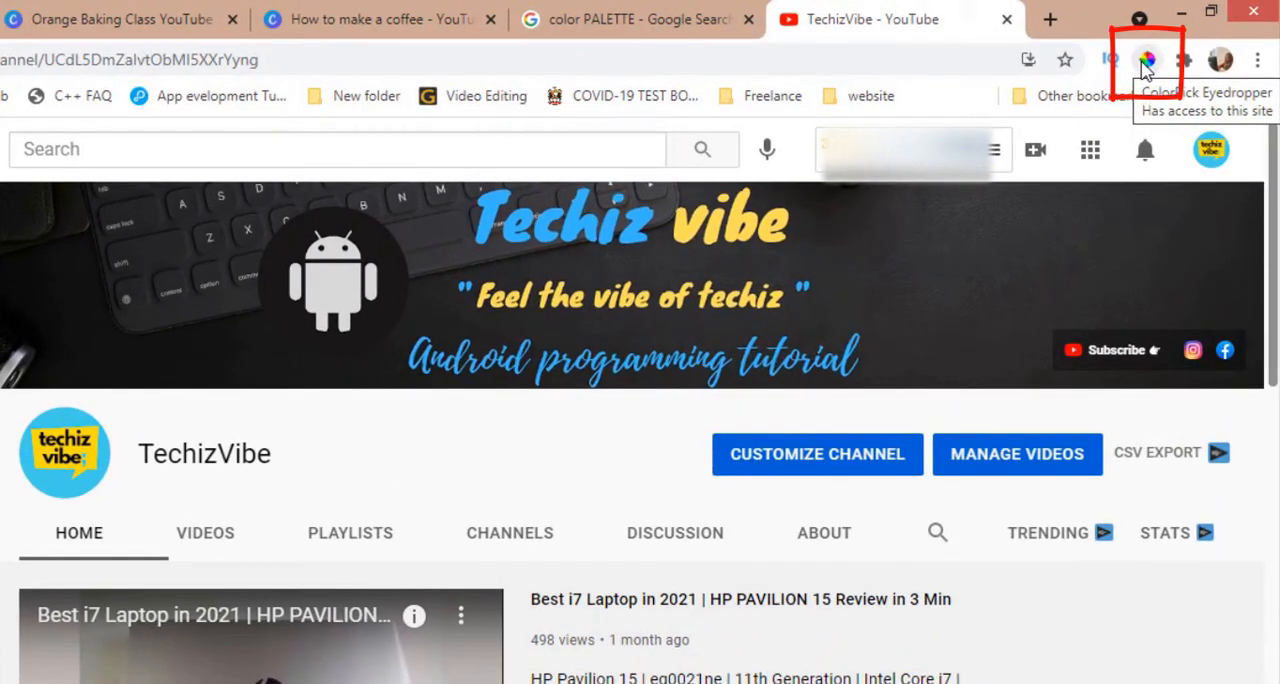
Step: Sample the yellow of the TechizVibe channel logo on YouTube with ColorPick Eyedropper and copy its hex code
click(1147, 62)
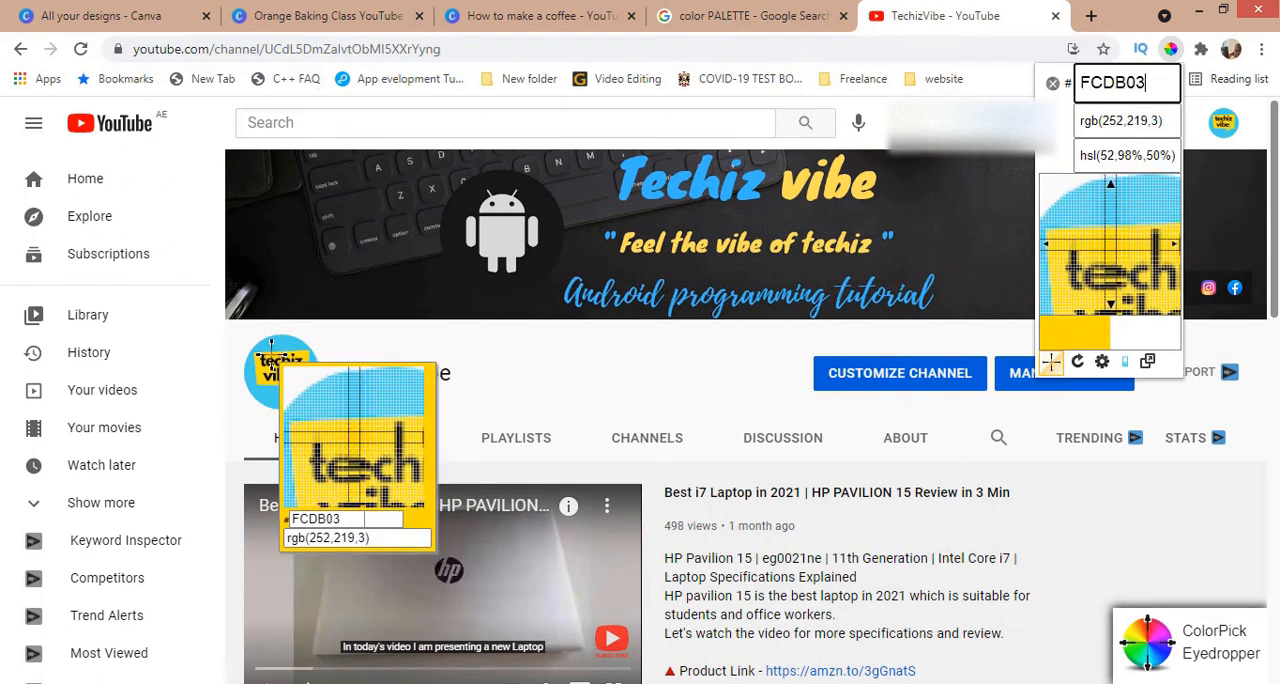
click(271, 345)
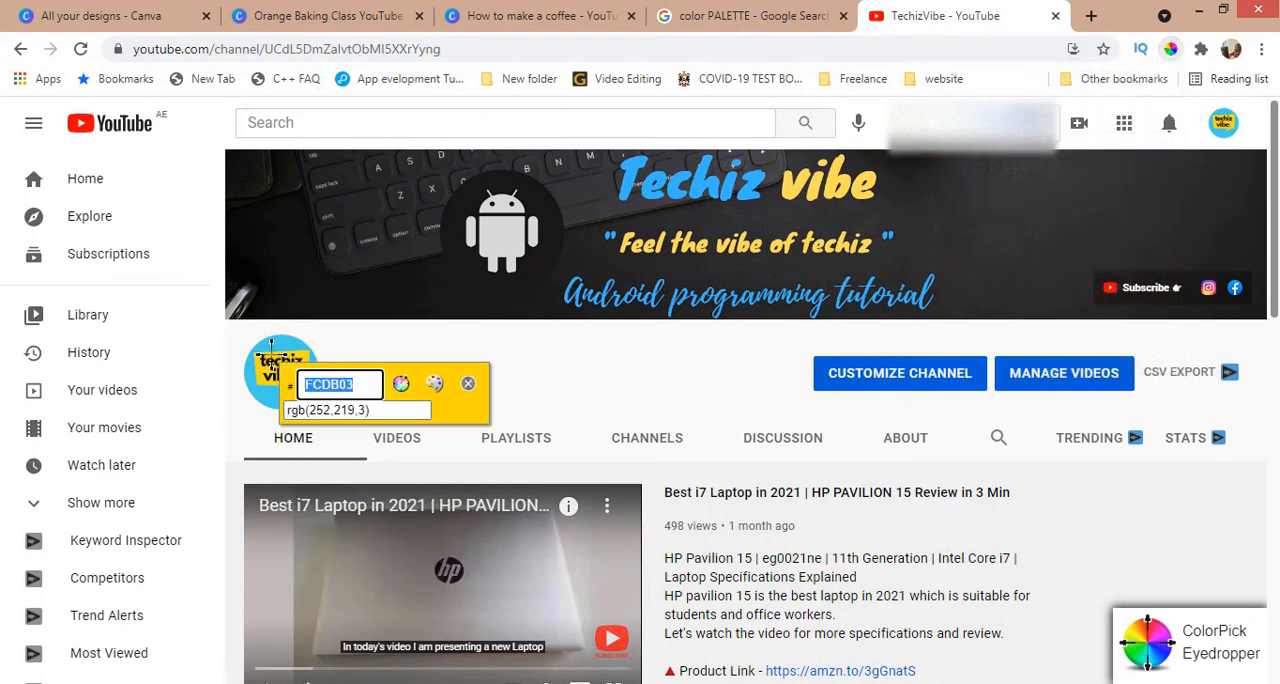
right_click(330, 388)
click(355, 402)
Step: Return to the Canva design and recolour the page background with hex colour FCDB03
click(490, 8)
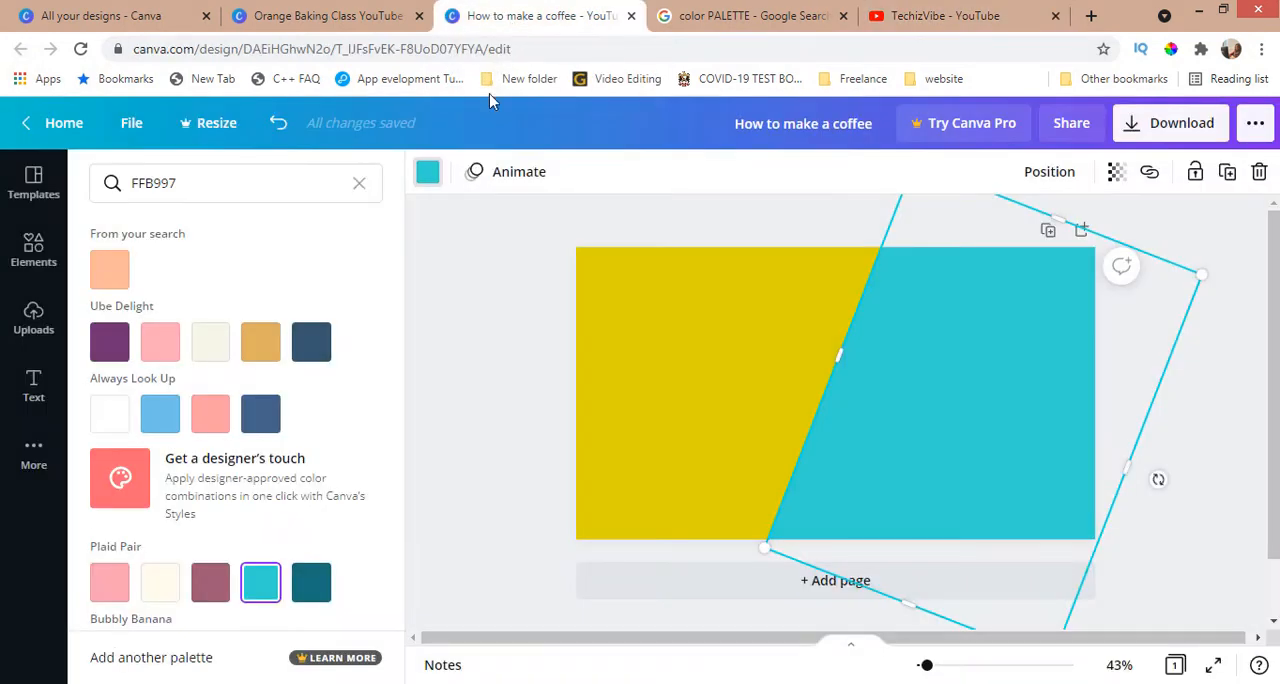
click(678, 343)
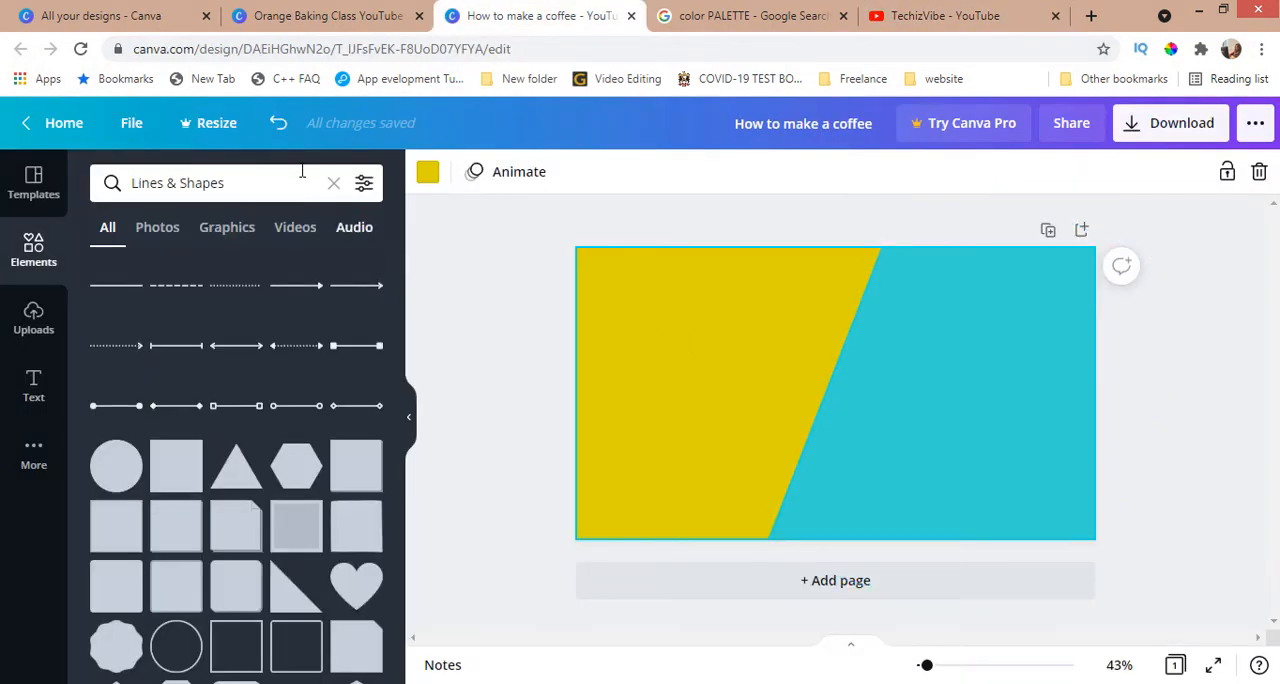
click(428, 172)
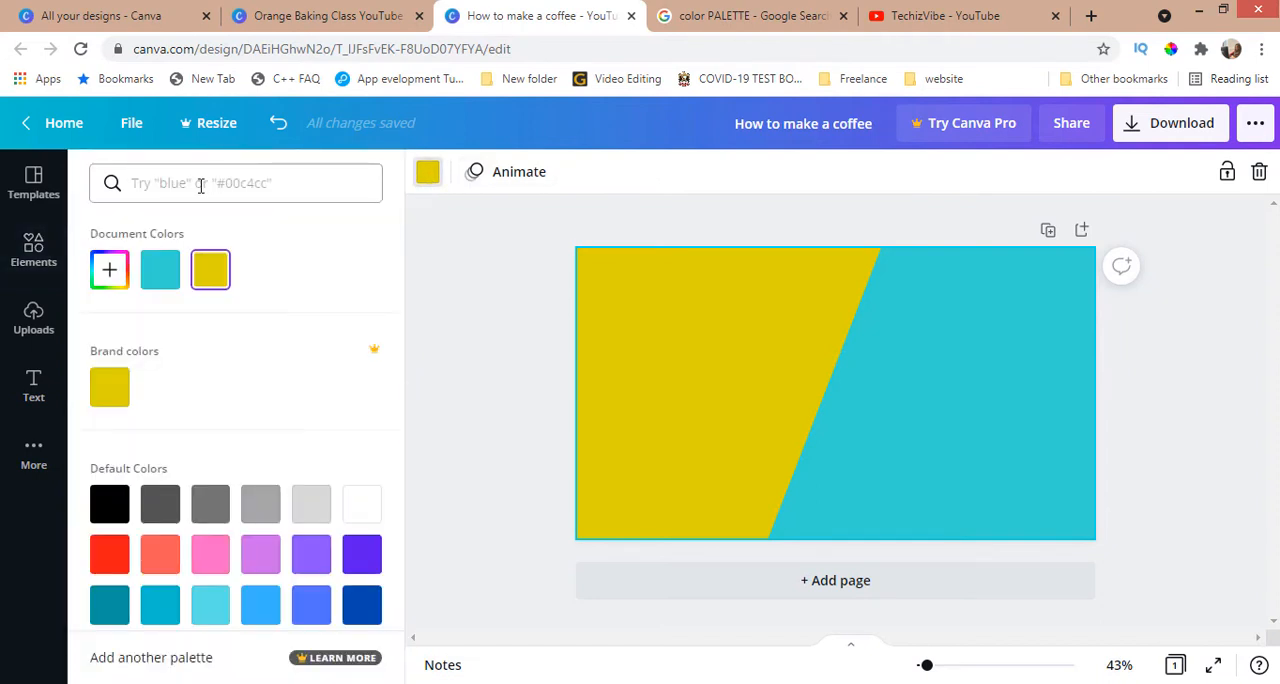
key(Return)
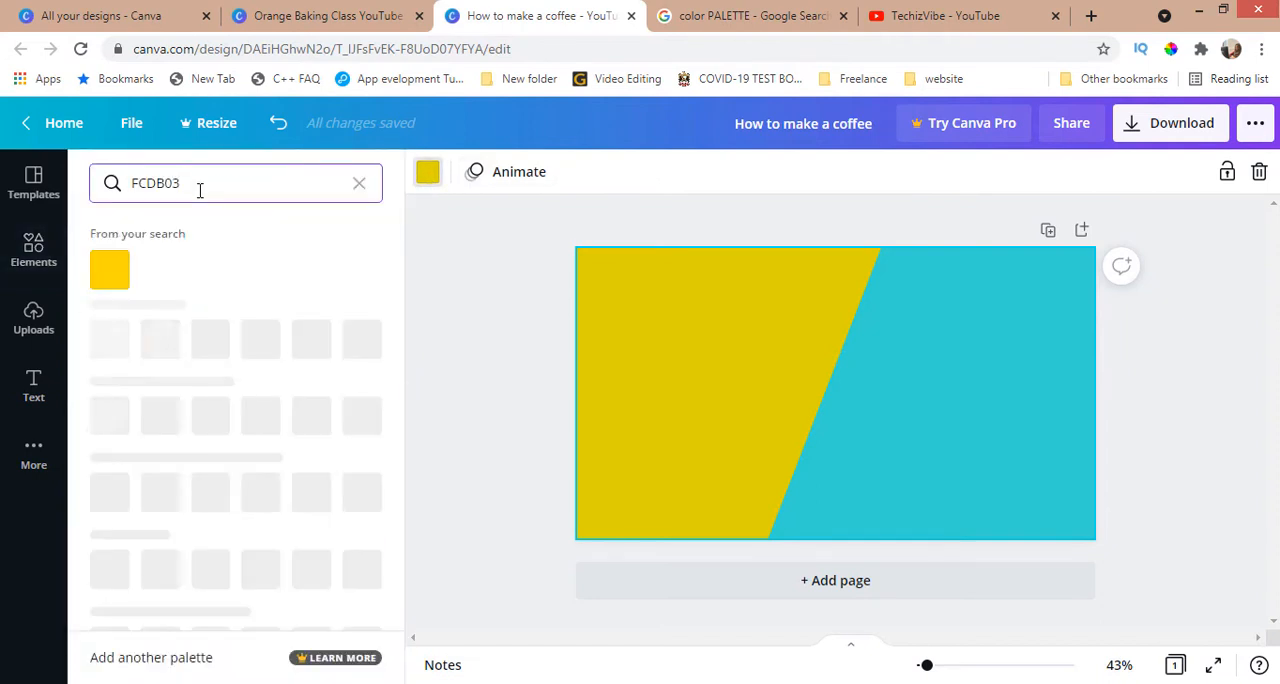
click(109, 272)
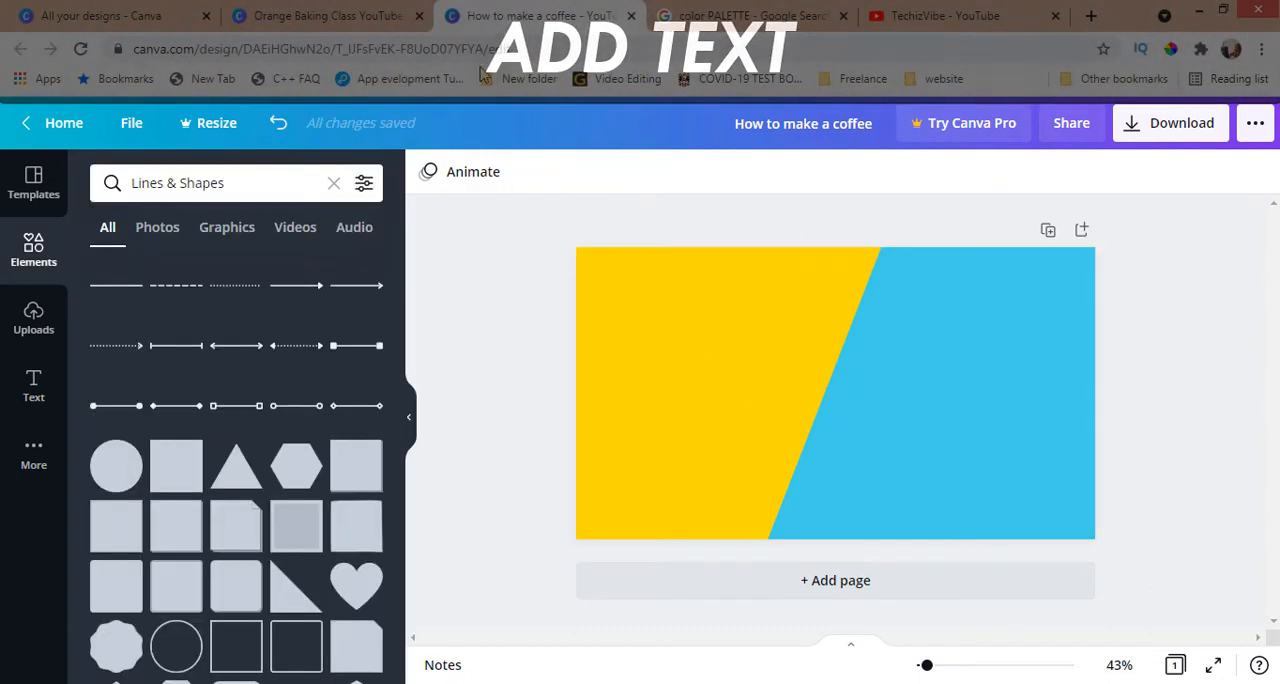
Step: Add a square, reshape it into a wide horizontal bar in the page's upper left, and place a duplicate just below it
mouse_move(179, 468)
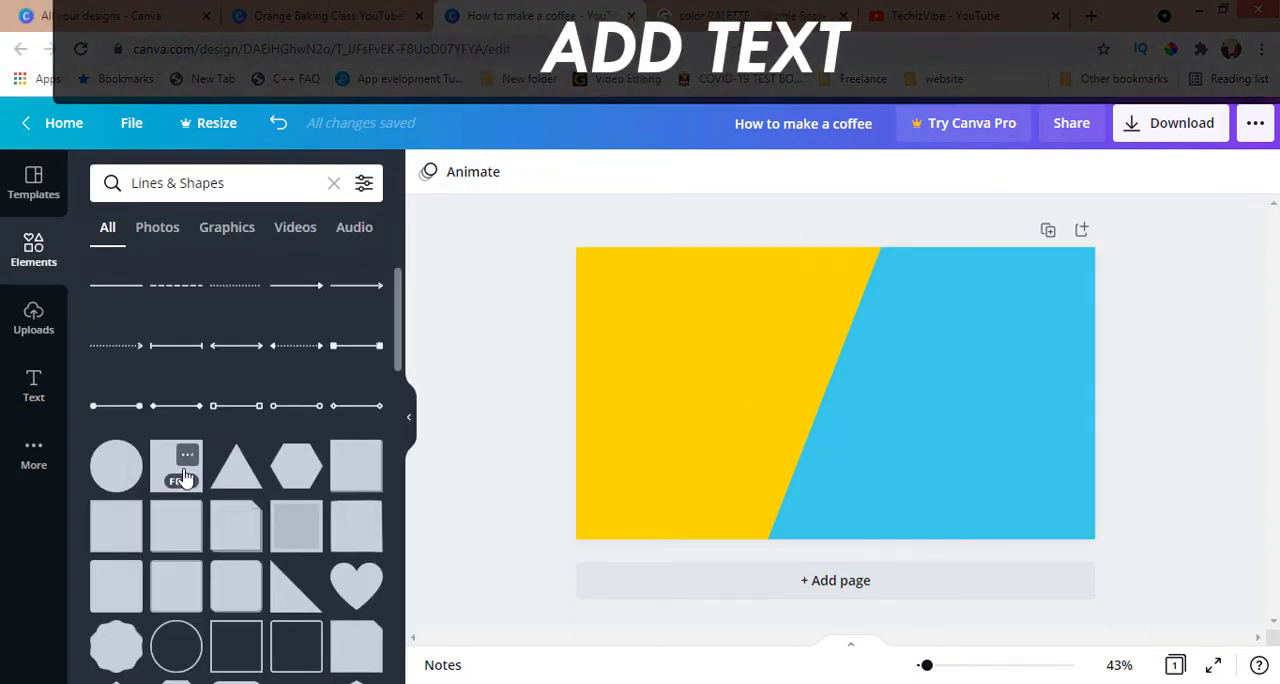
click(174, 466)
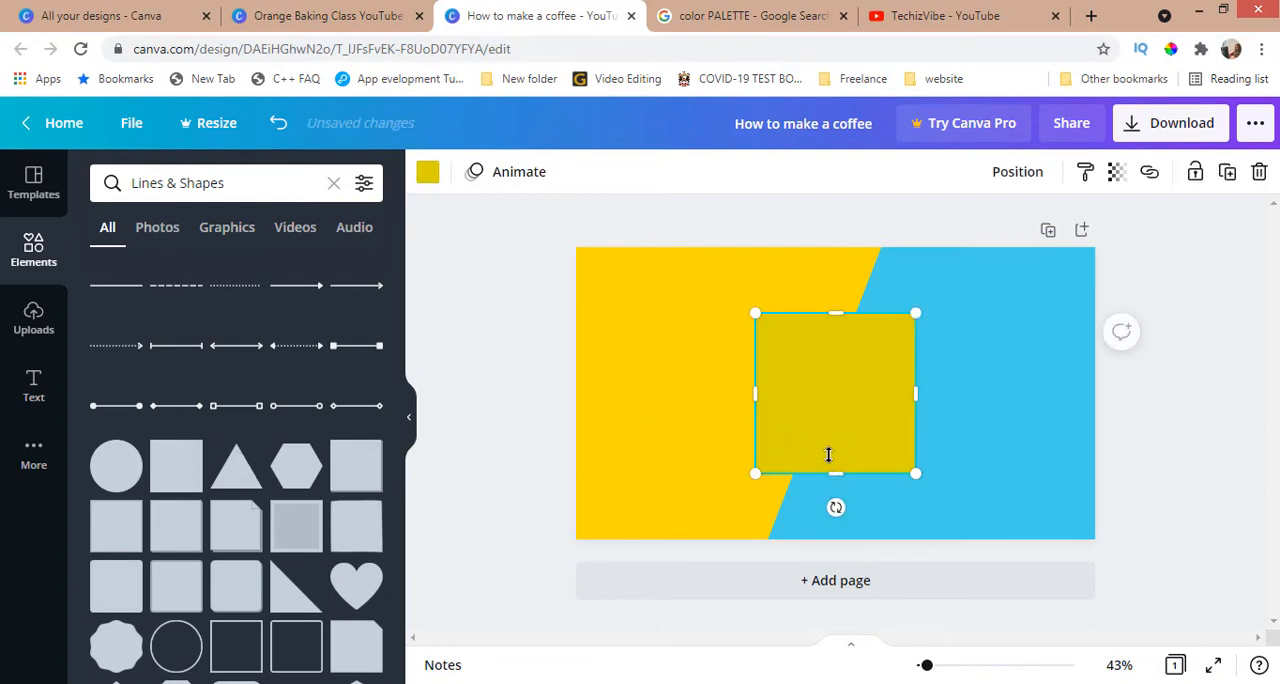
drag(828, 455, 646, 329)
drag(737, 320, 868, 317)
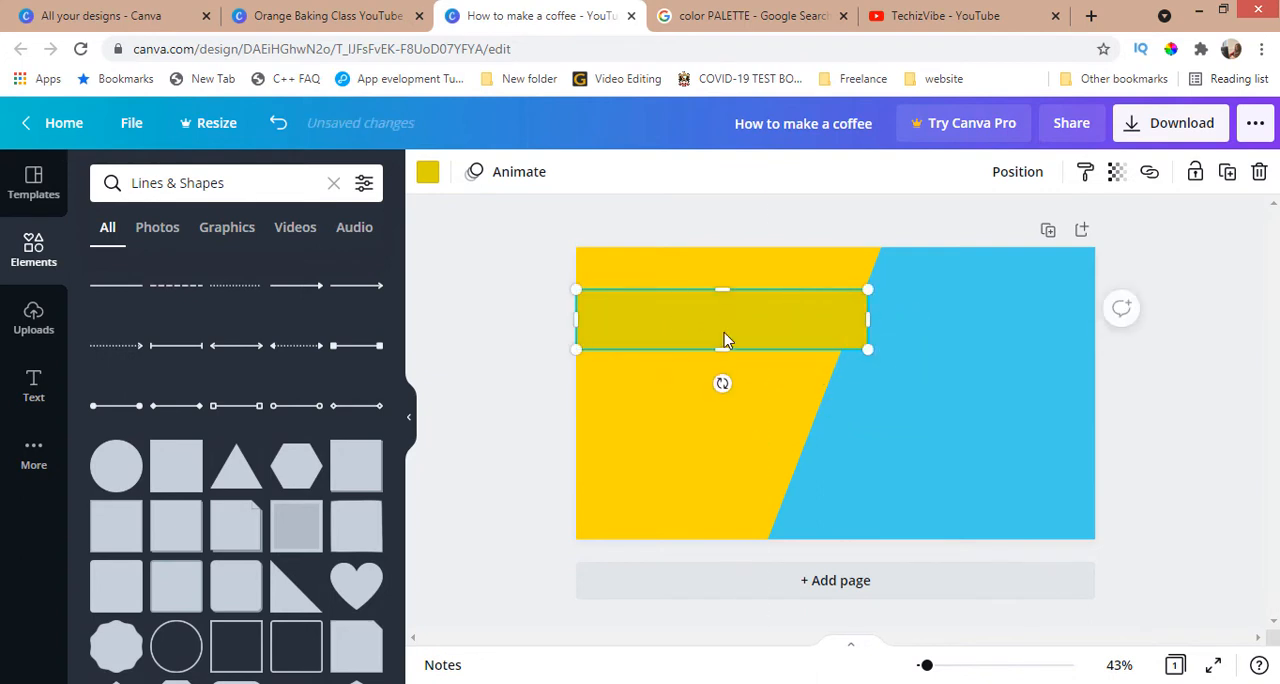
key(ctrl+d)
drag(718, 343, 717, 405)
Step: Recolour both horizontal bars orange-red with hex colour CD4F2F
click(752, 322)
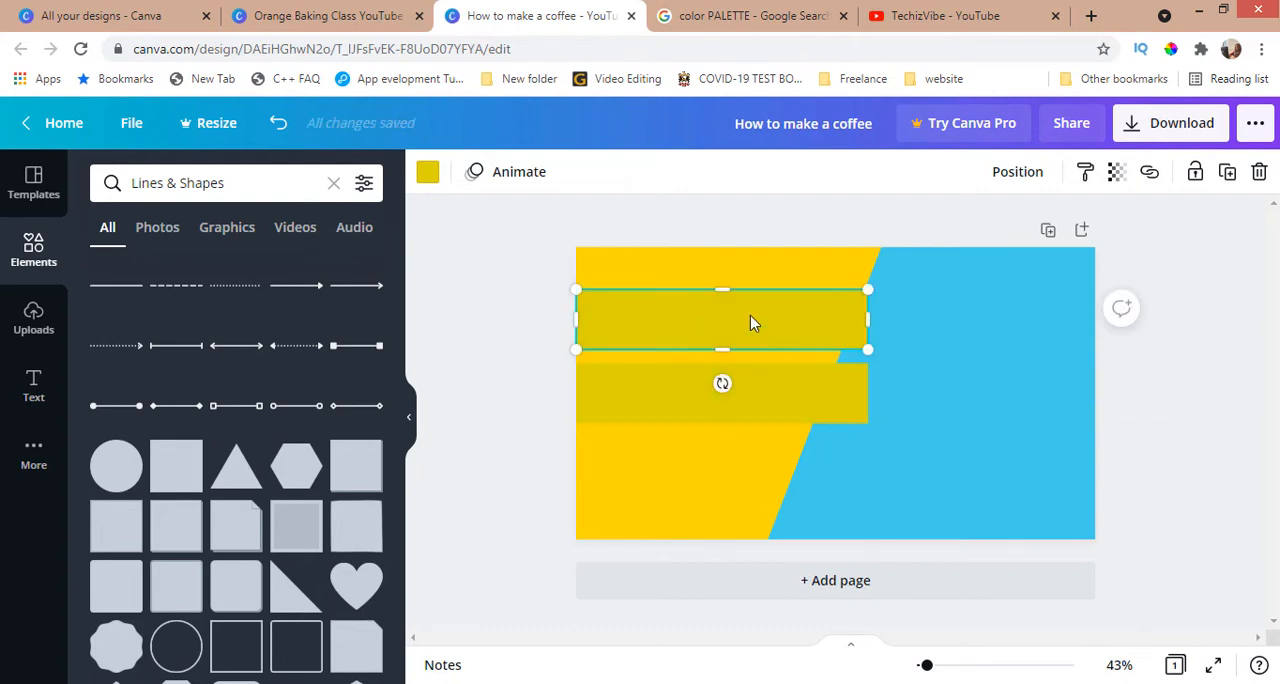
click(428, 173)
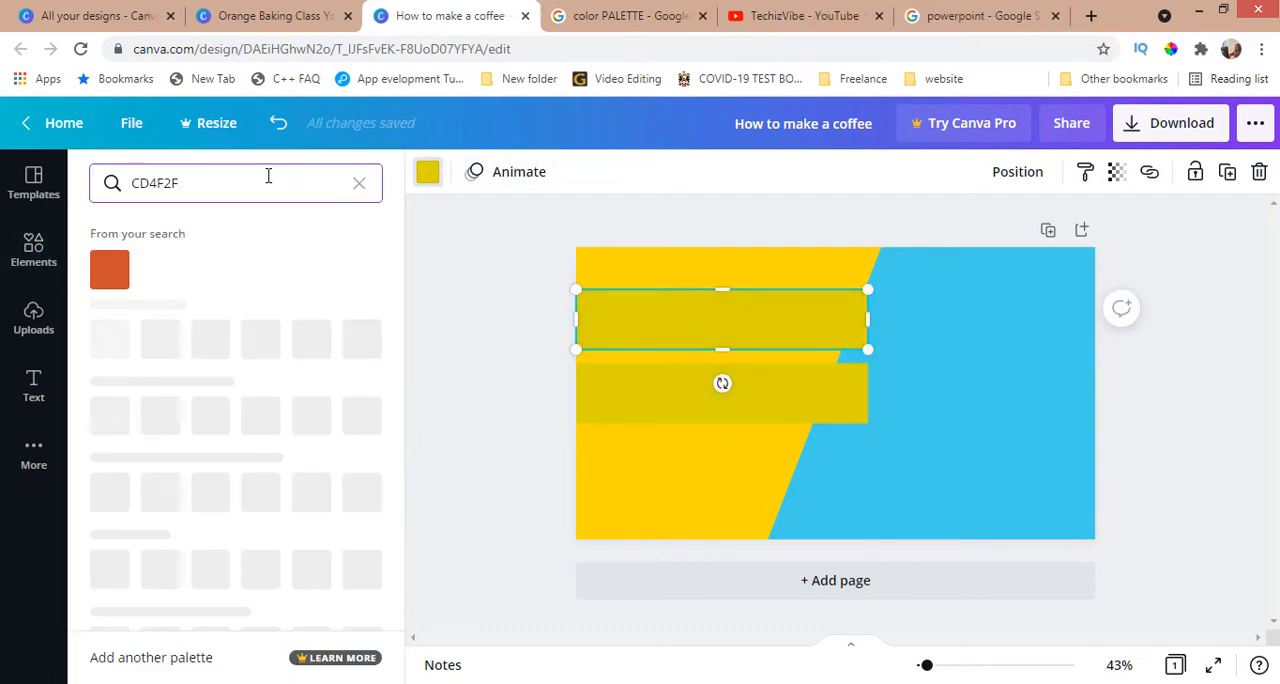
click(110, 270)
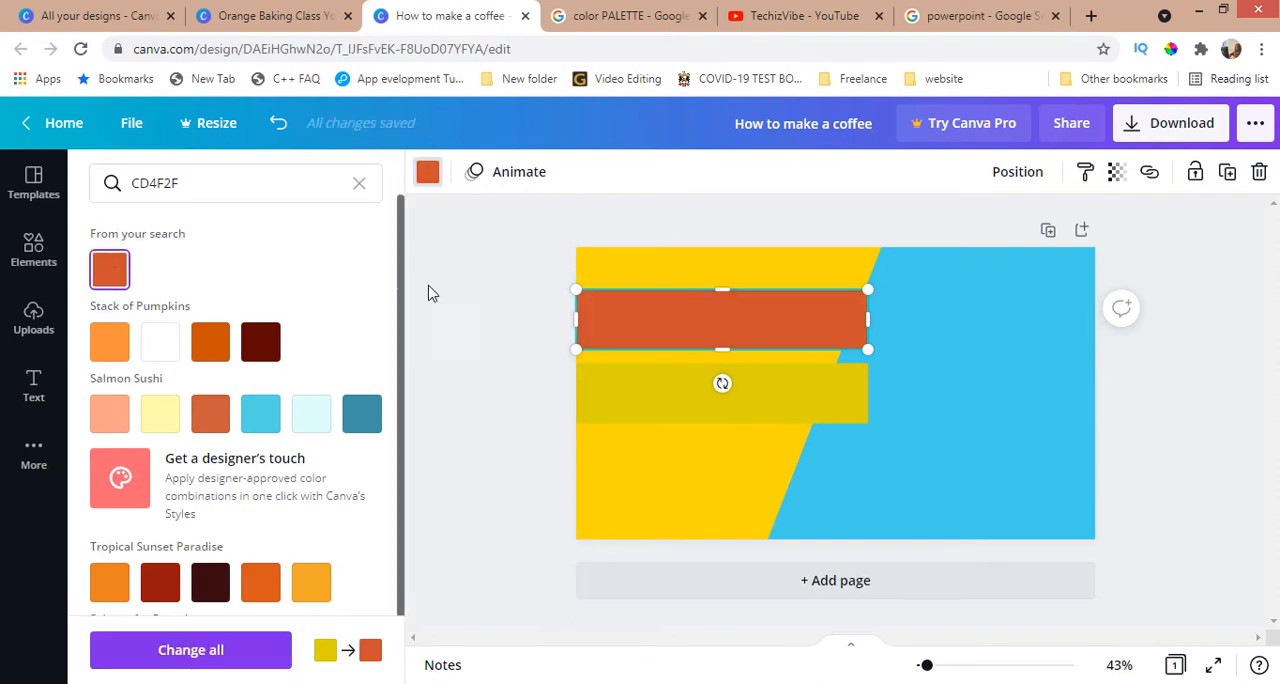
click(640, 388)
click(127, 273)
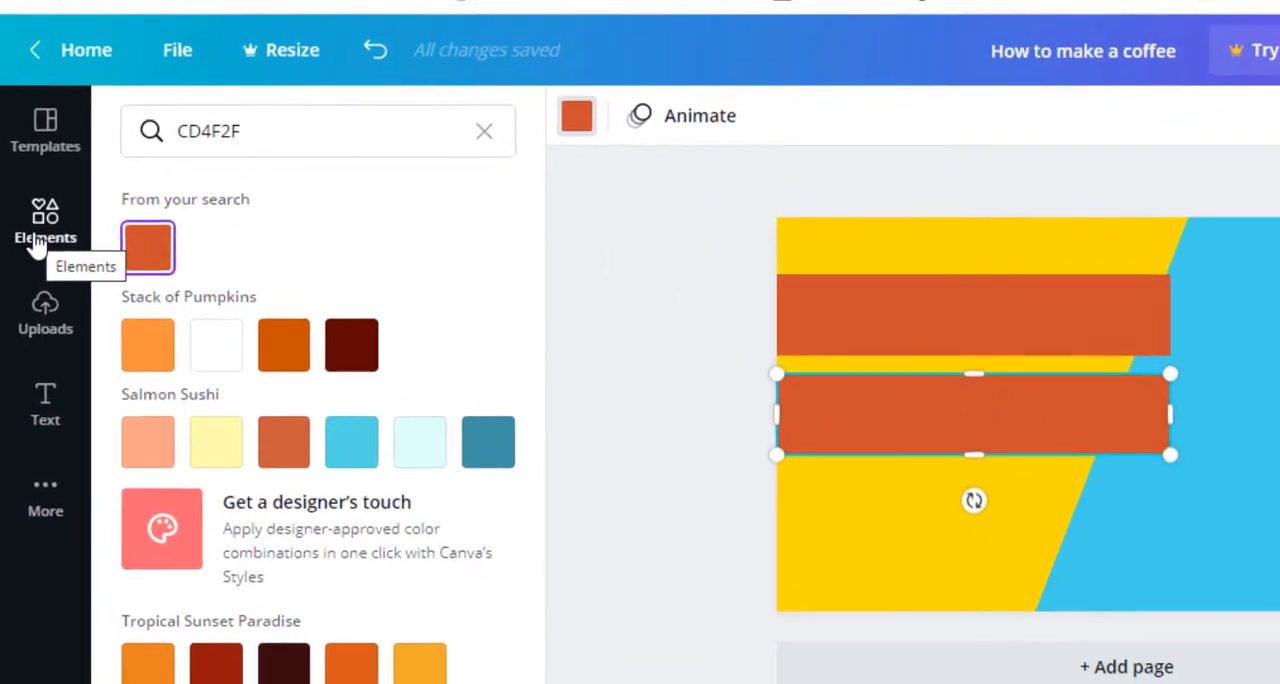
Step: Try the HUSTLE text style on the upper bar, scaled down to fit and coloured white
click(35, 245)
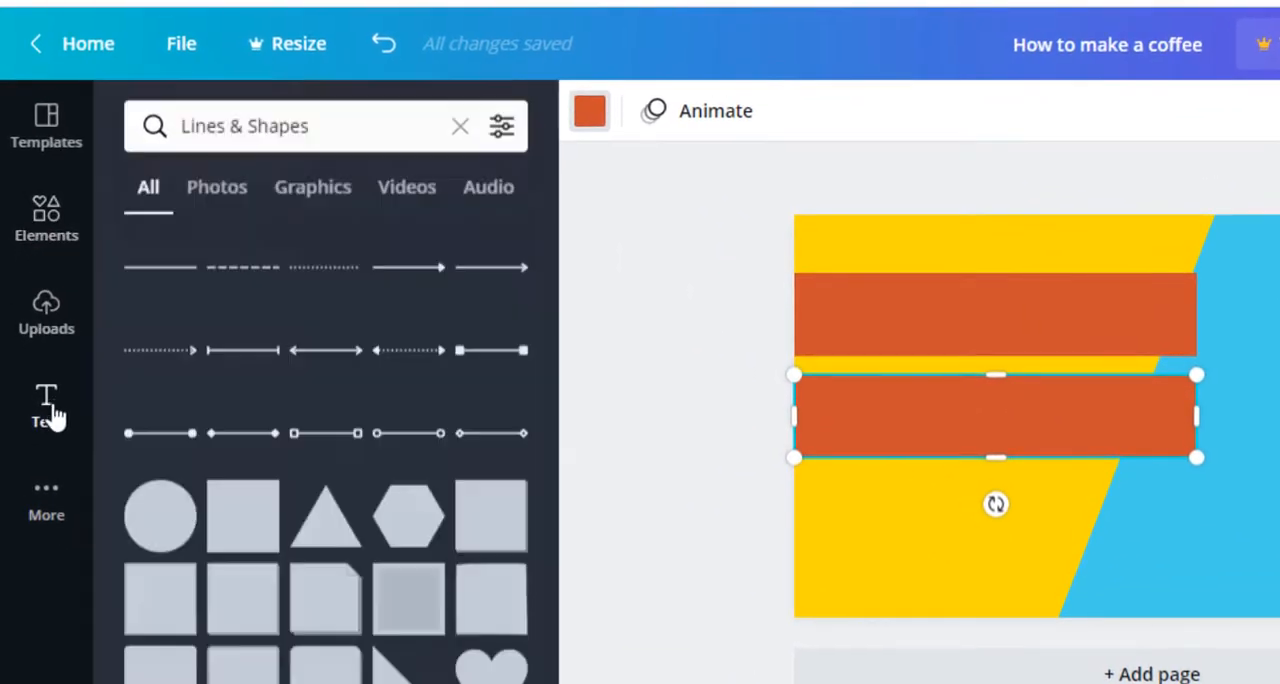
click(48, 408)
scroll(337, 640, down, 5)
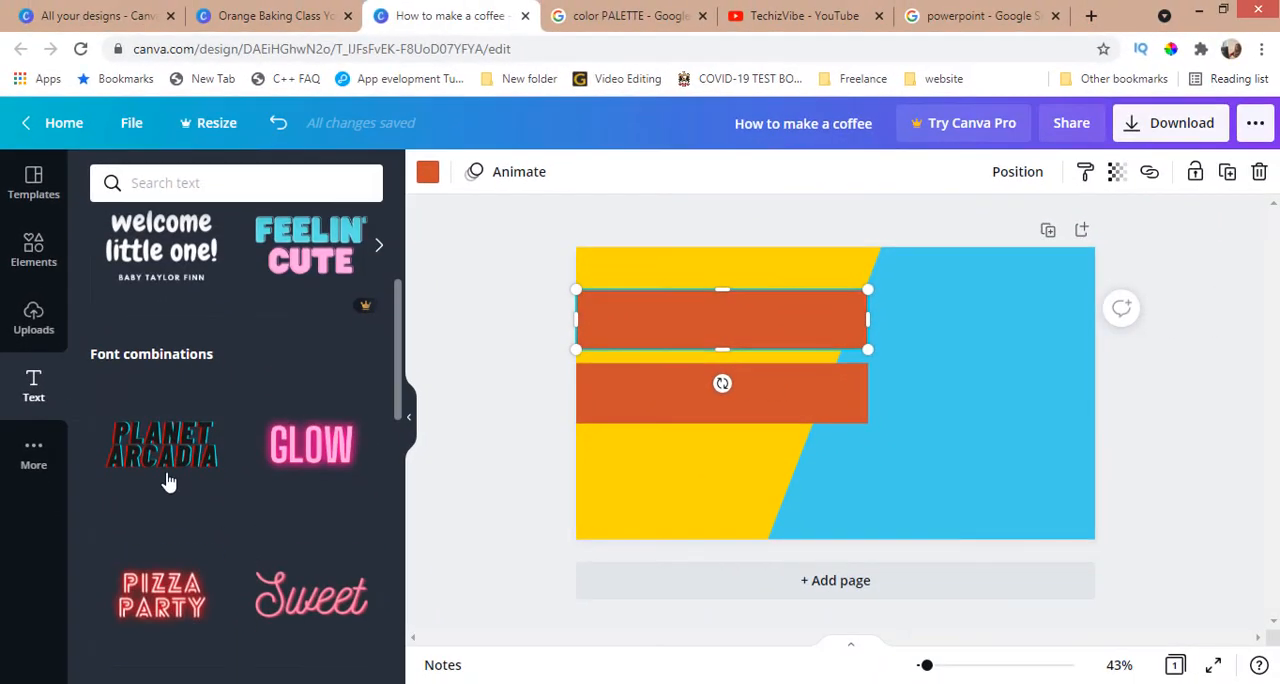
scroll(168, 482, down, 4)
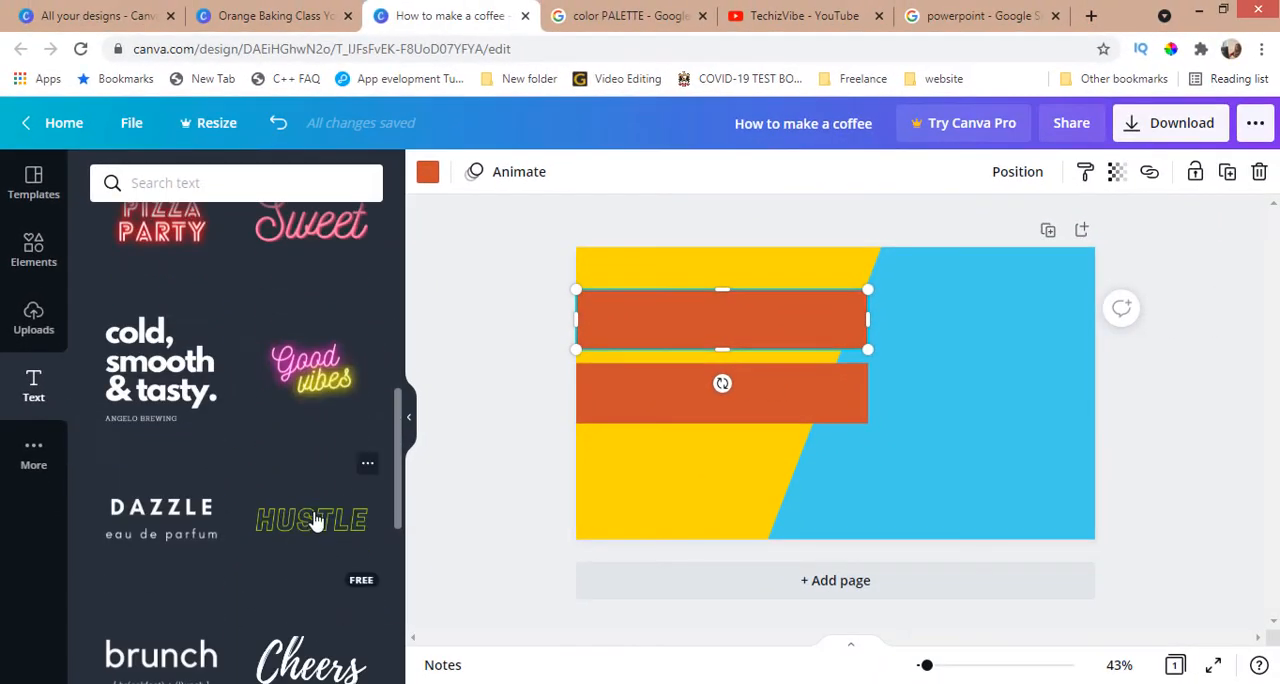
click(311, 519)
drag(1023, 449, 850, 398)
drag(780, 372, 756, 330)
click(713, 172)
click(362, 503)
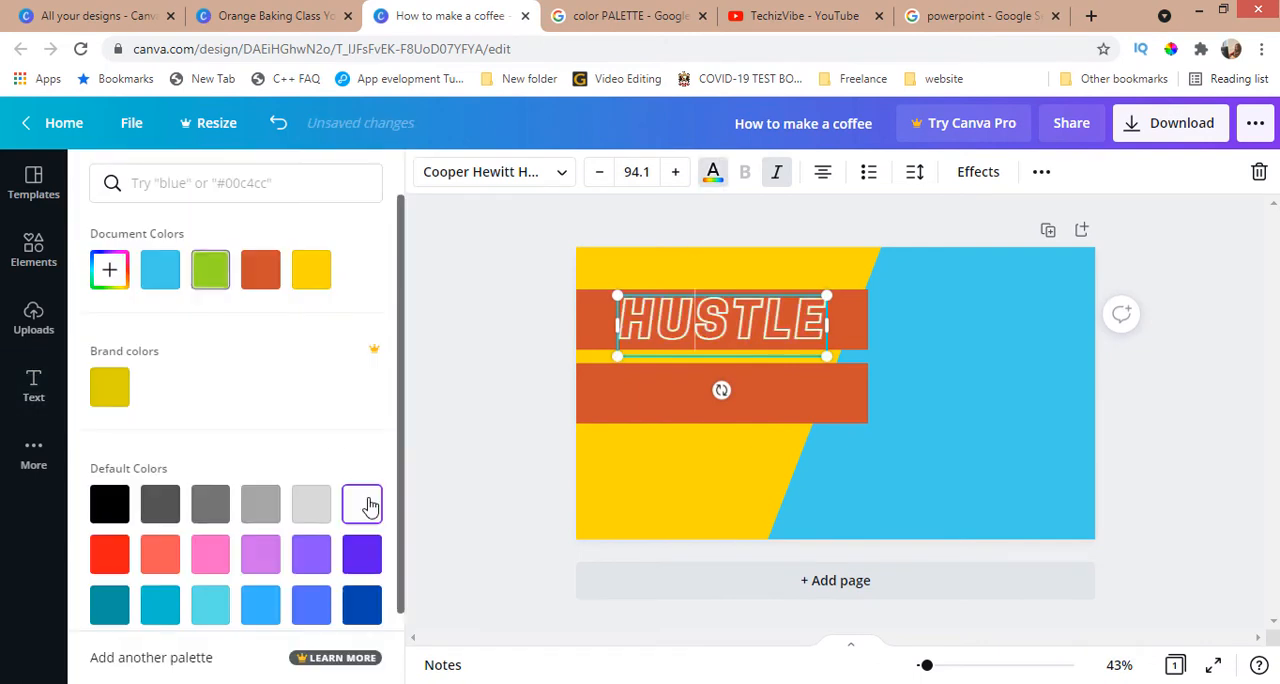
Step: Shrink the HUSTLE text slightly and delete it from the upper bar
click(925, 385)
click(746, 326)
drag(828, 356, 804, 350)
click(500, 400)
scroll(250, 430, down, 4)
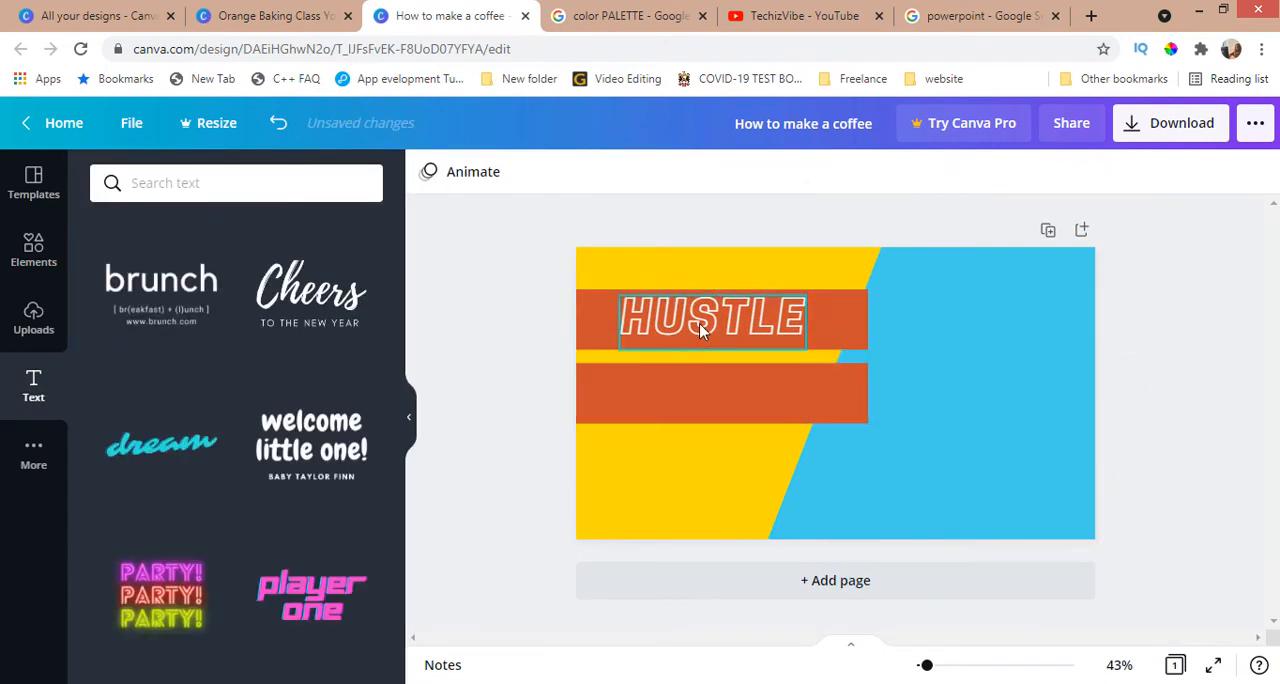
click(699, 324)
key(Delete)
Step: Add a heading text box and place it over the upper bar
scroll(227, 285, up, 10)
click(197, 273)
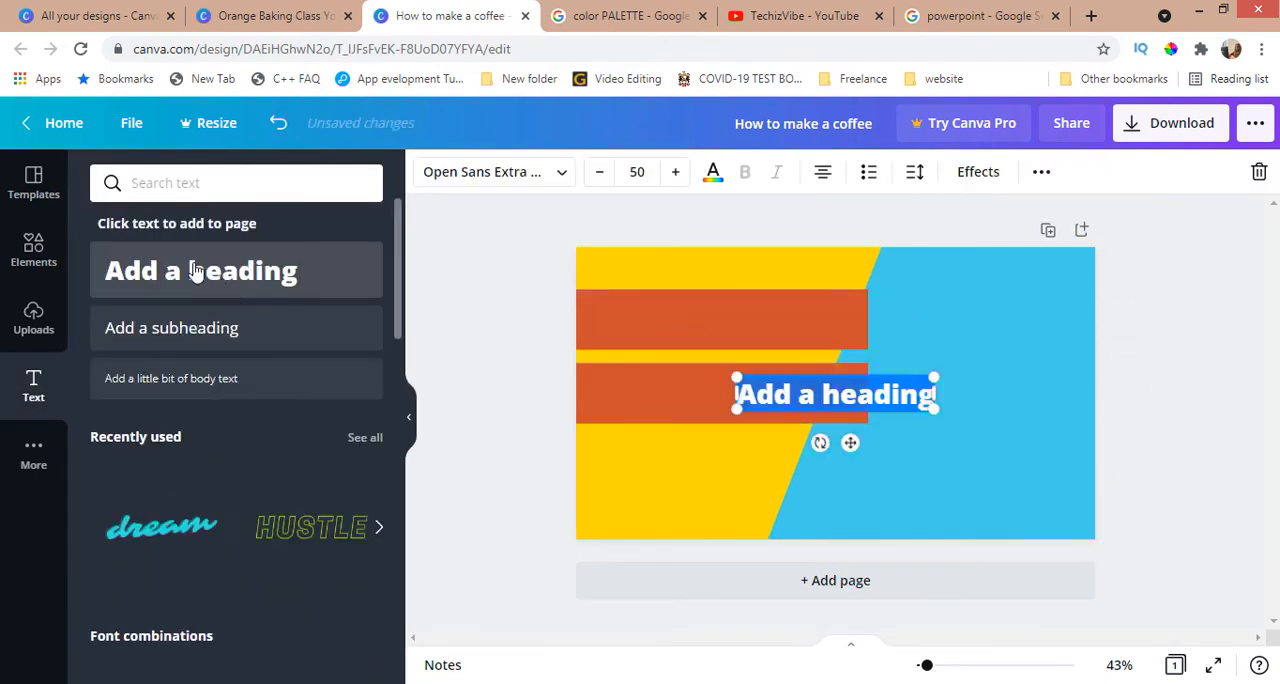
drag(849, 443, 738, 375)
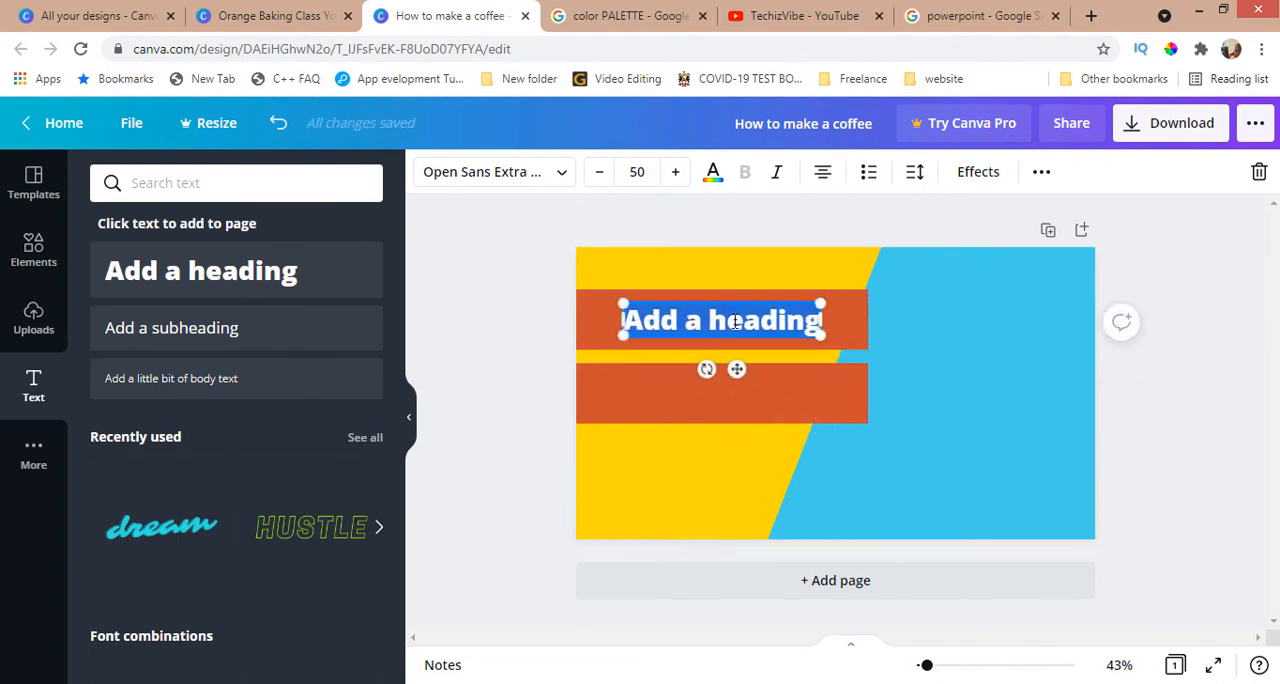
Step: Change the heading's font to Gagalin and replace its text with POWERPOINT
click(550, 178)
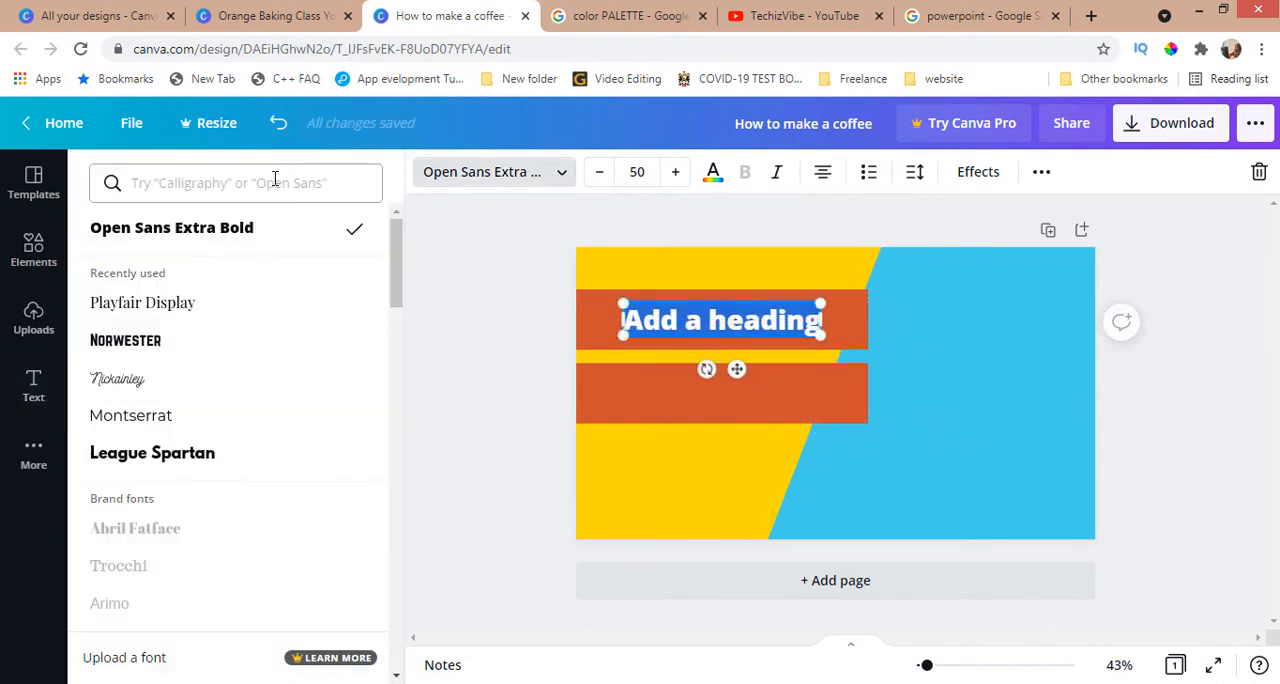
scroll(249, 343, down, 5)
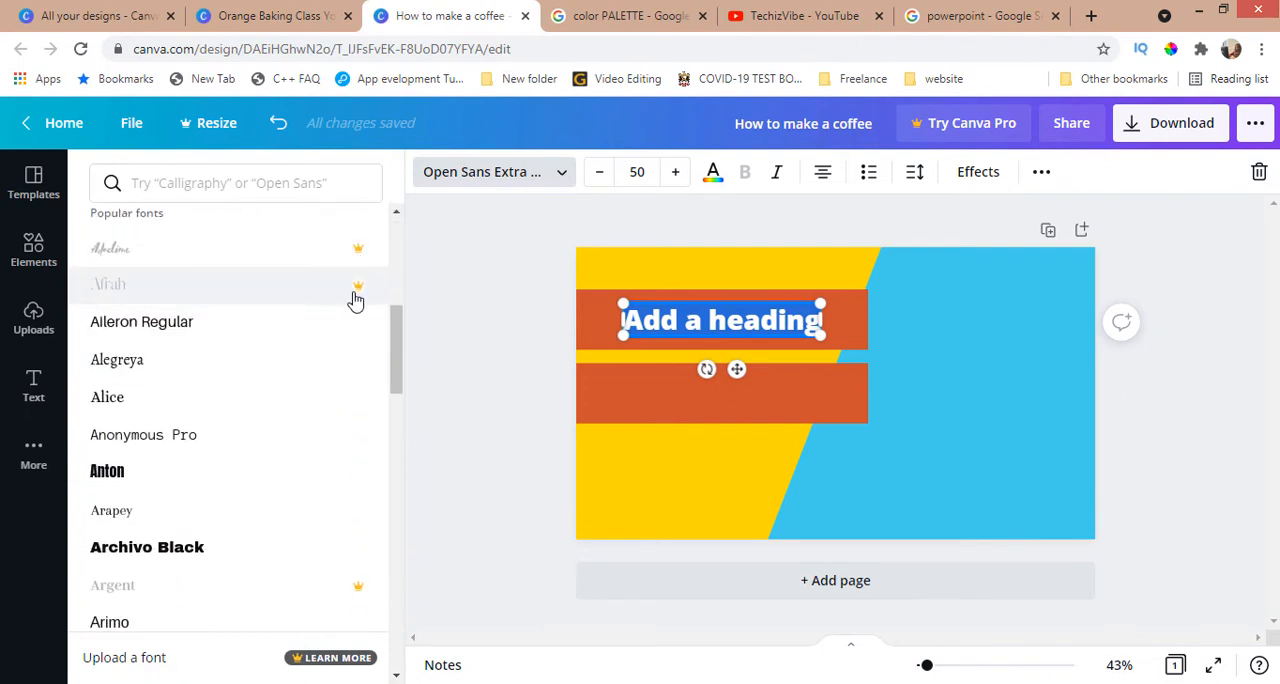
scroll(343, 338, down, 8)
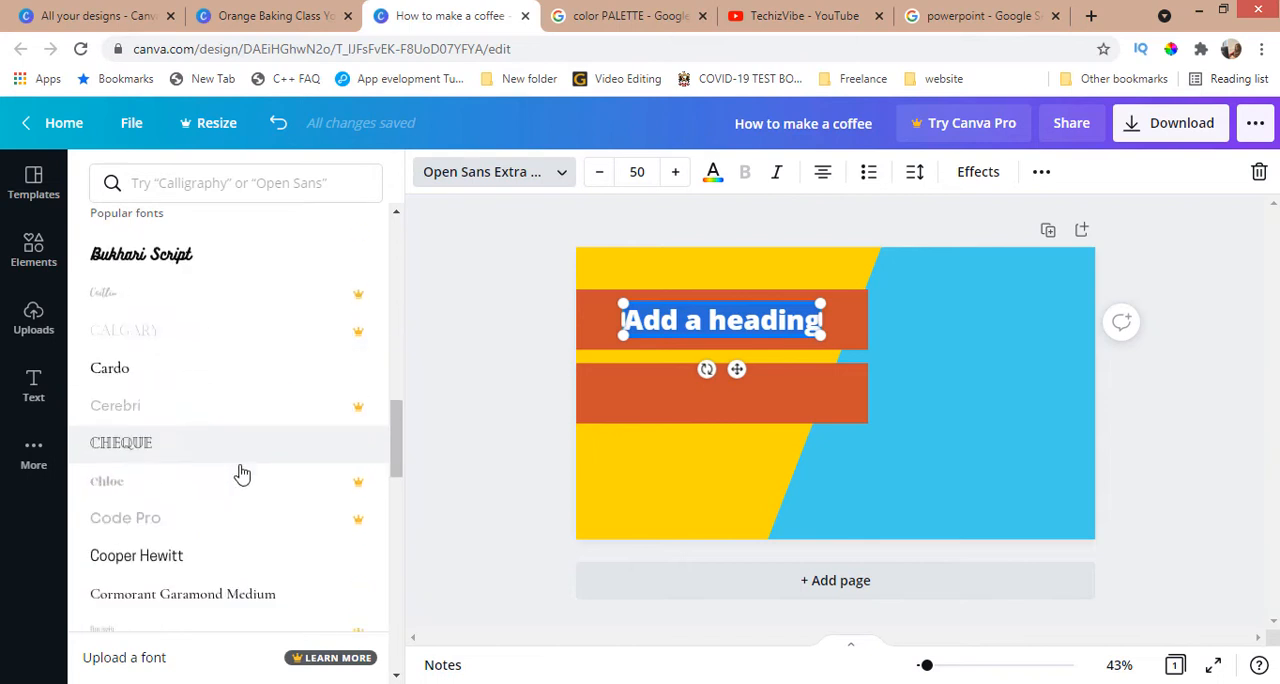
scroll(242, 474, down, 10)
click(141, 314)
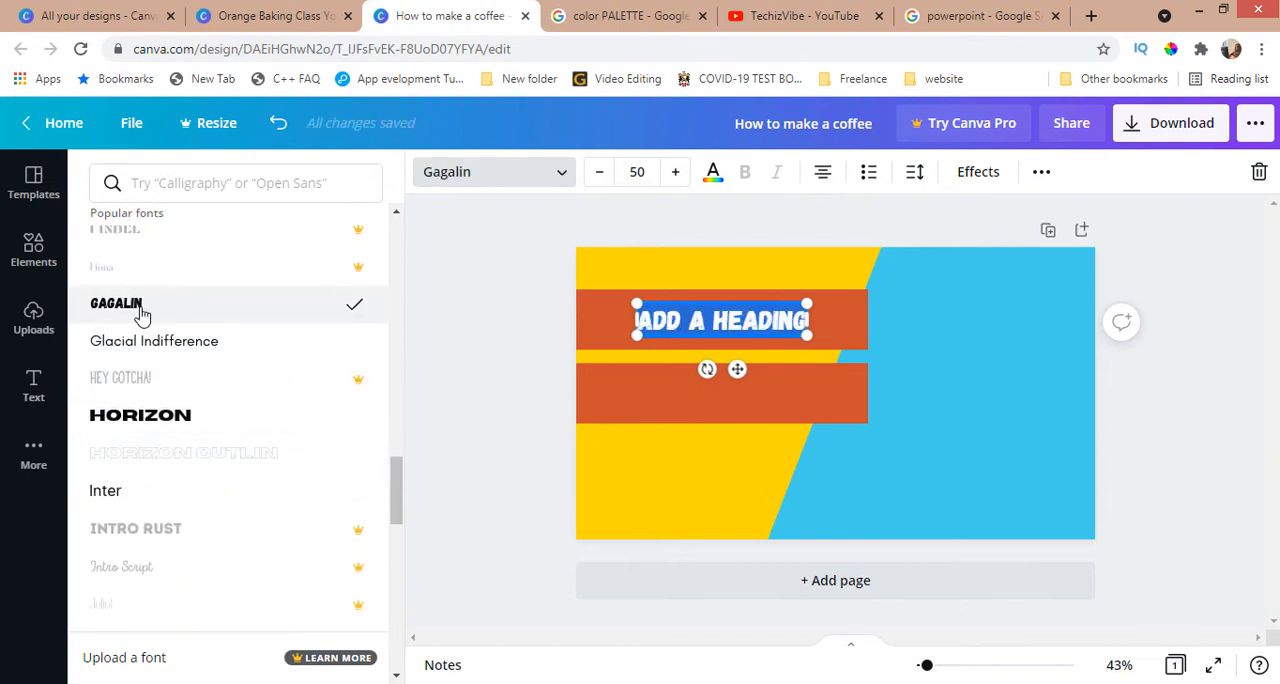
text(POWERPOINT)
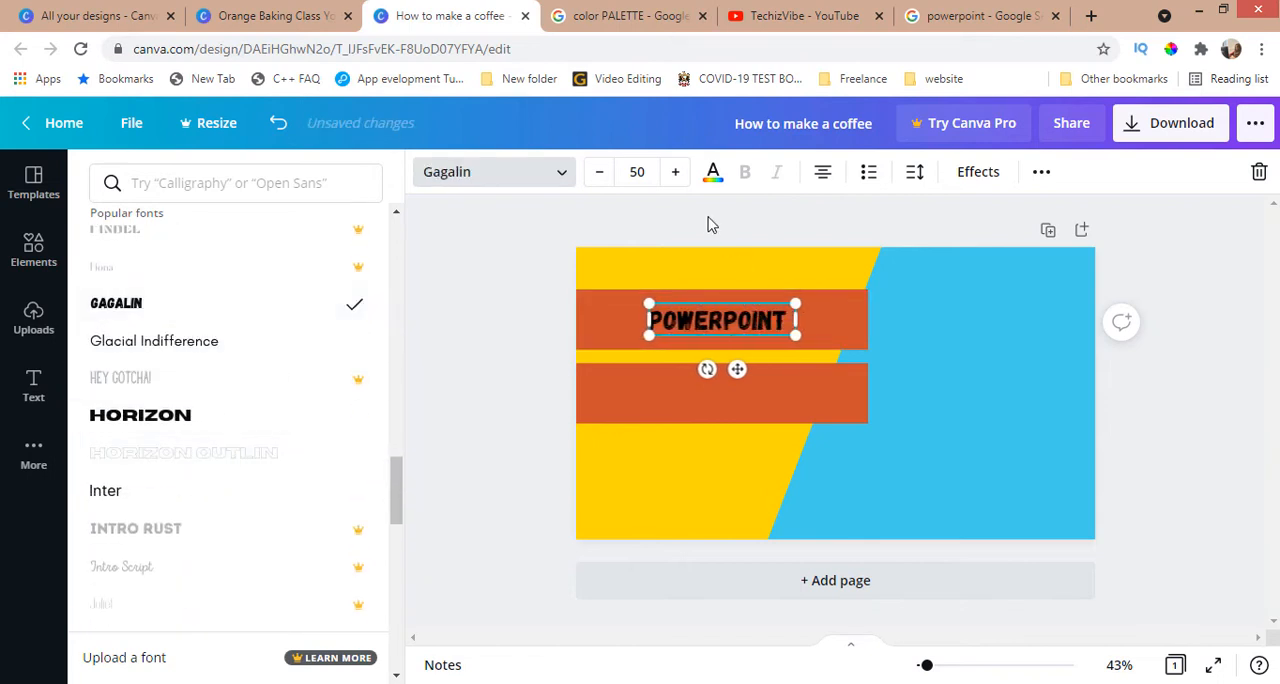
Step: Enlarge the POWERPOINT text to size 94, align it on the upper bar, and colour it the document's yellow
click(675, 174)
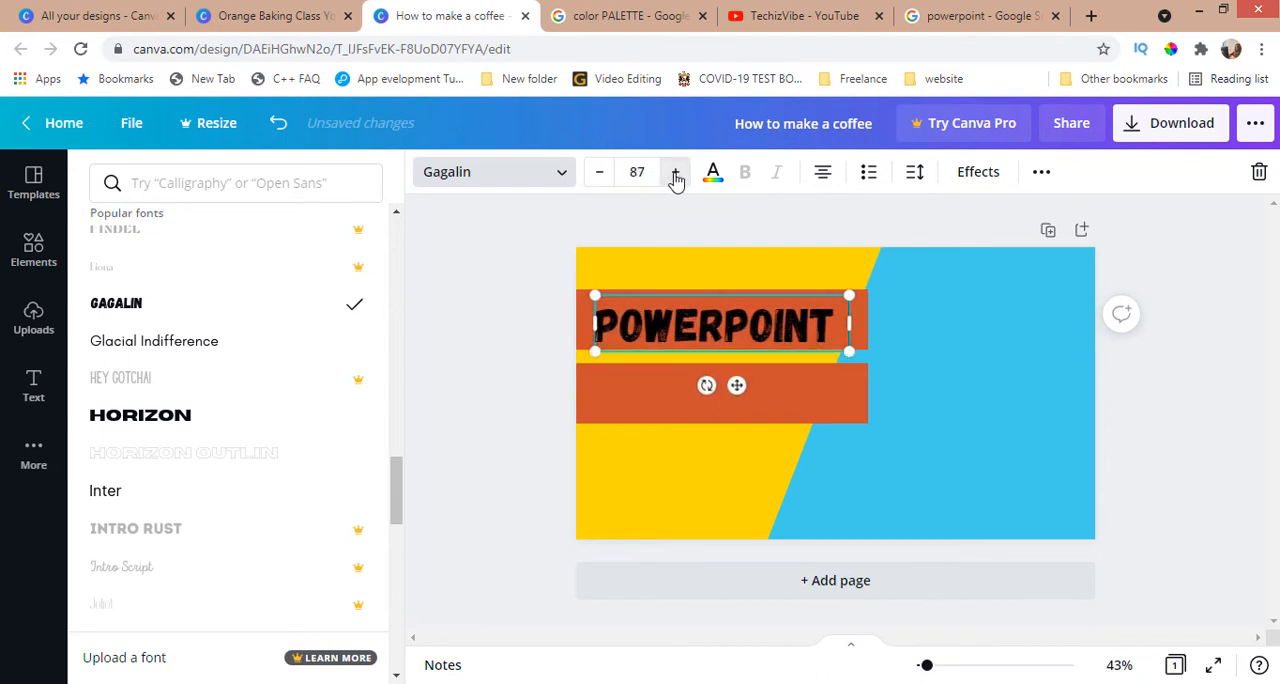
drag(724, 294, 733, 287)
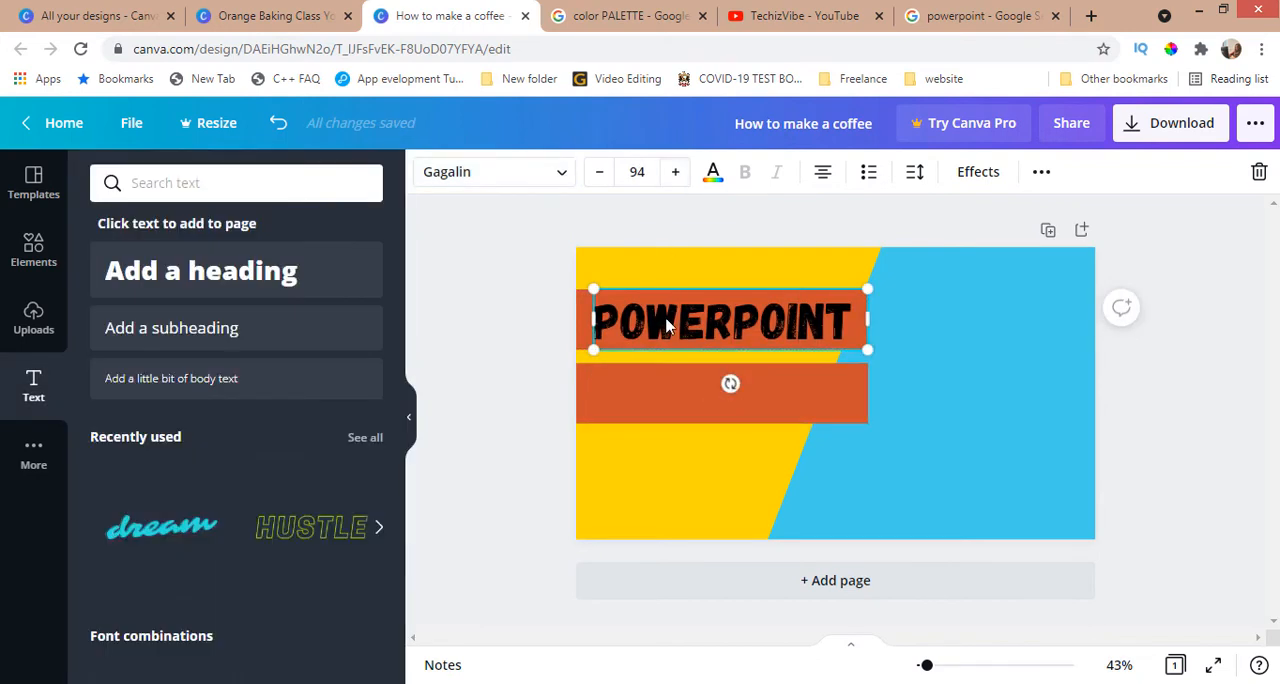
click(713, 176)
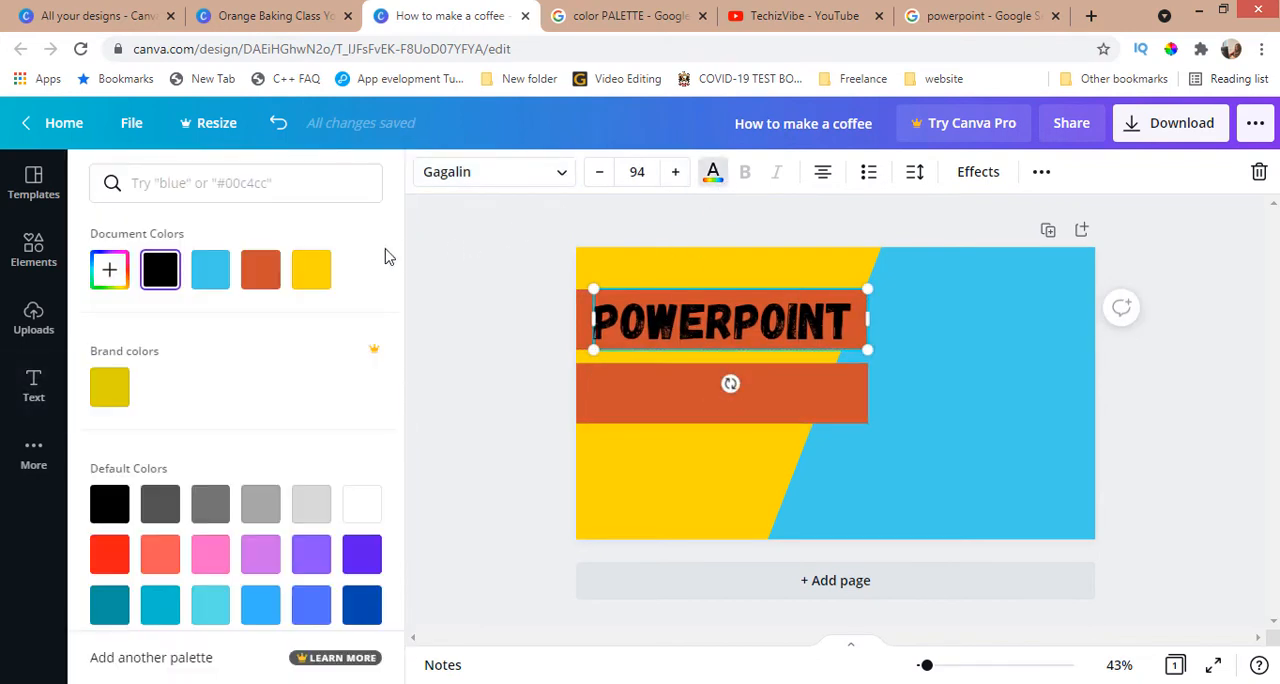
click(311, 269)
Step: Paste a copy of the POWERPOINT text onto the lower bar and change its wording to ANIMATION
click(668, 402)
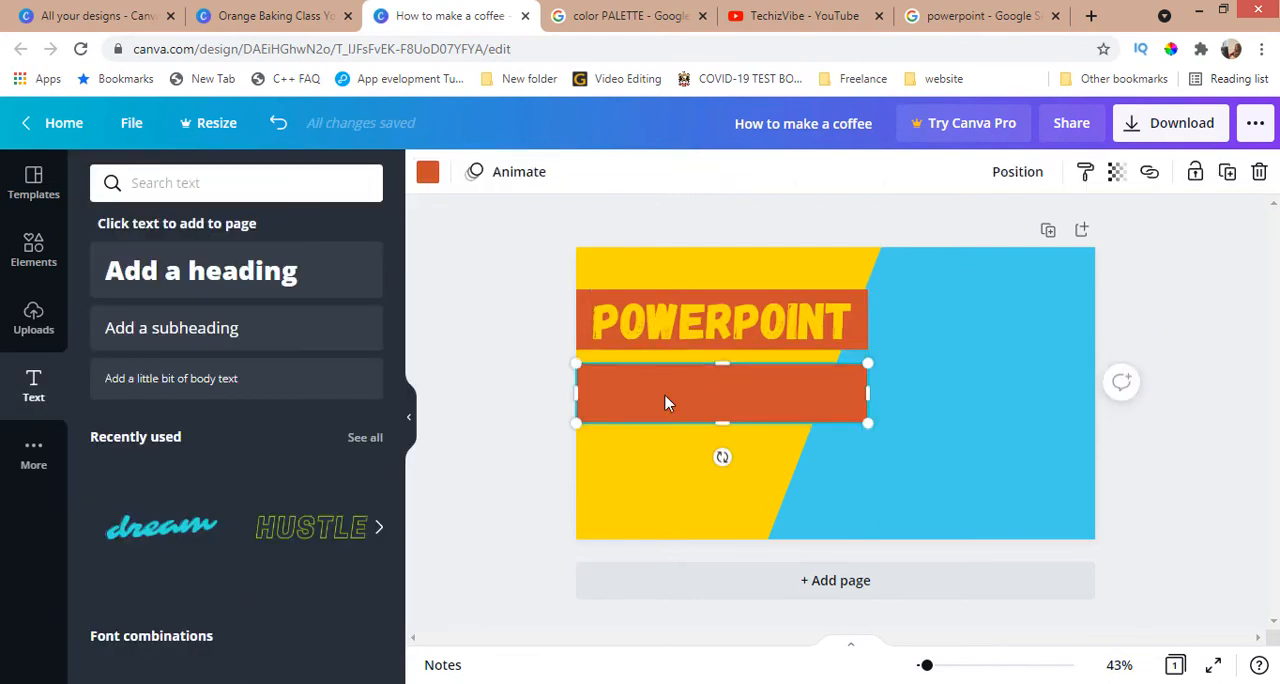
key(ctrl+v)
drag(673, 338, 668, 400)
double_click(663, 398)
key(BackSpace)
key(BackSpace)
key(BackSpace)
key(BackSpace)
key(BackSpace)
key(BackSpace)
key(BackSpace)
key(BackSpace)
key(BackSpace)
key(BackSpace)
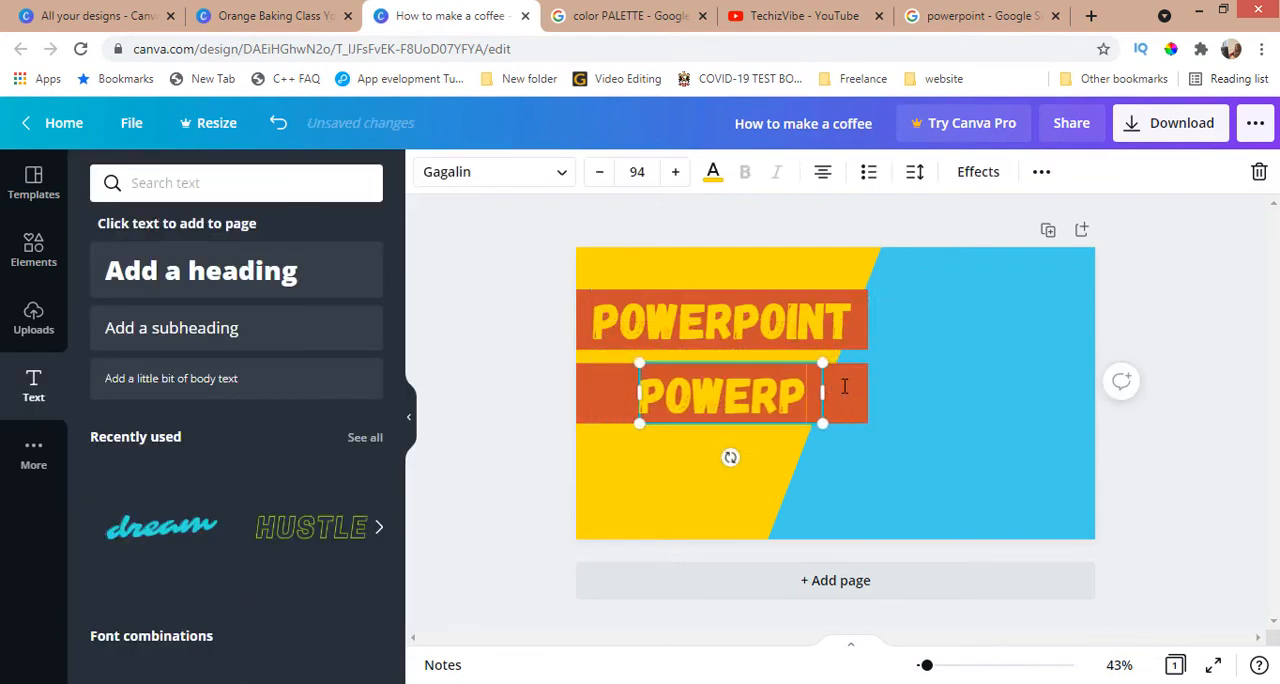
text(ANIMATION)
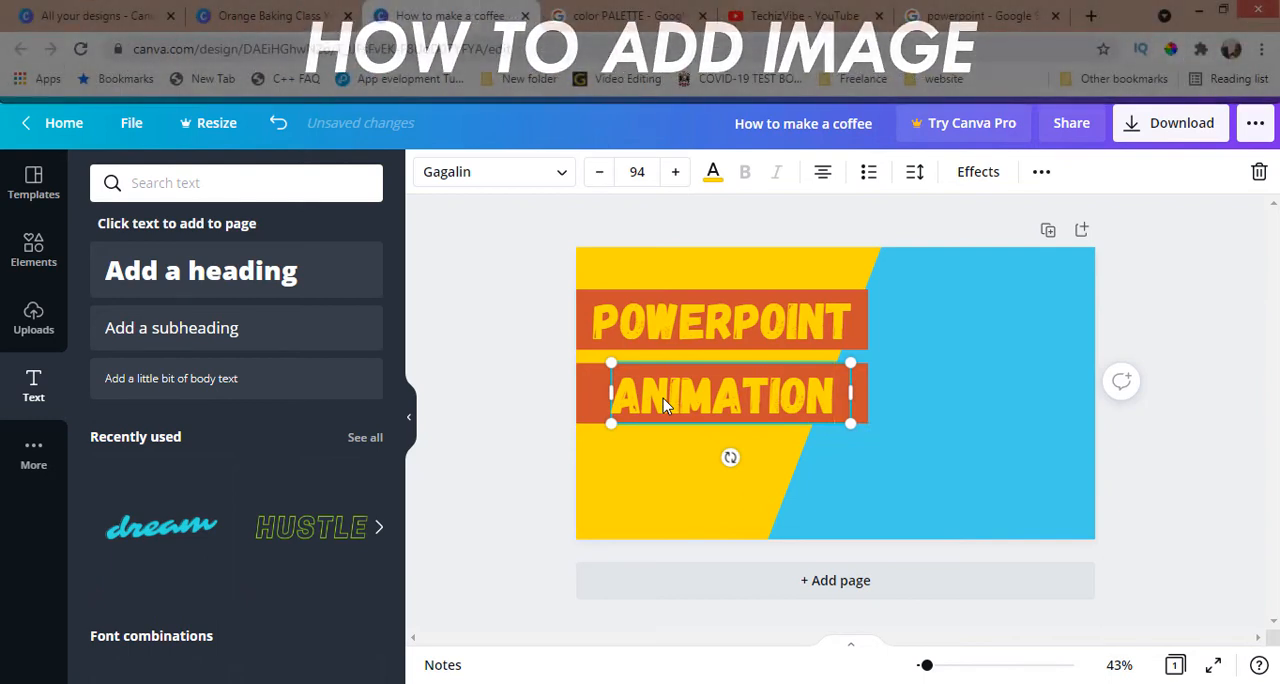
key(Escape)
key(Escape)
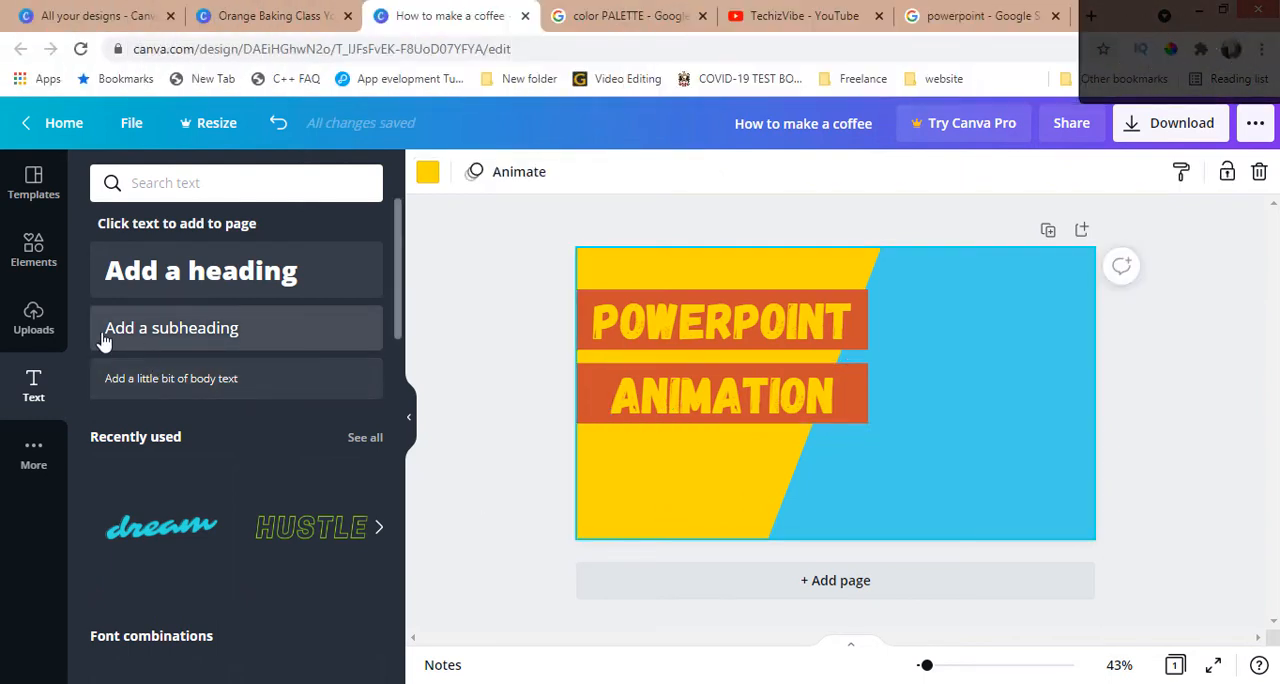
Step: Add the PowerPoint logo from the uploaded images to the page
click(36, 330)
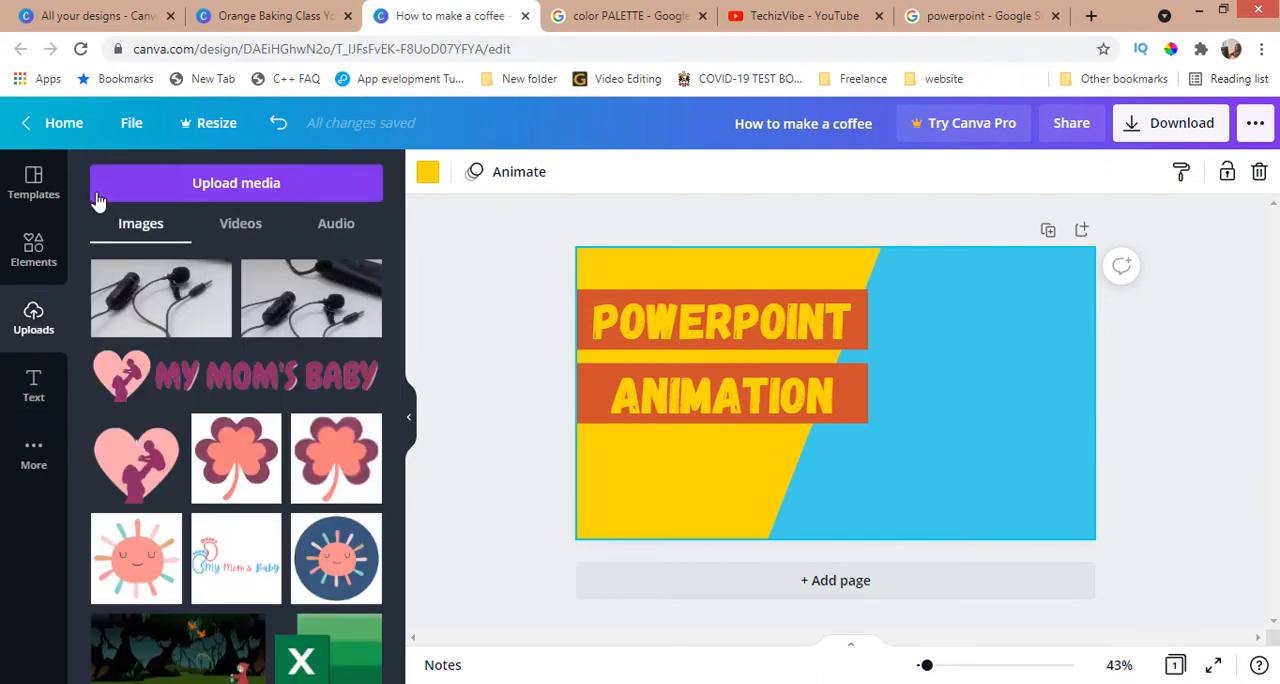
click(175, 178)
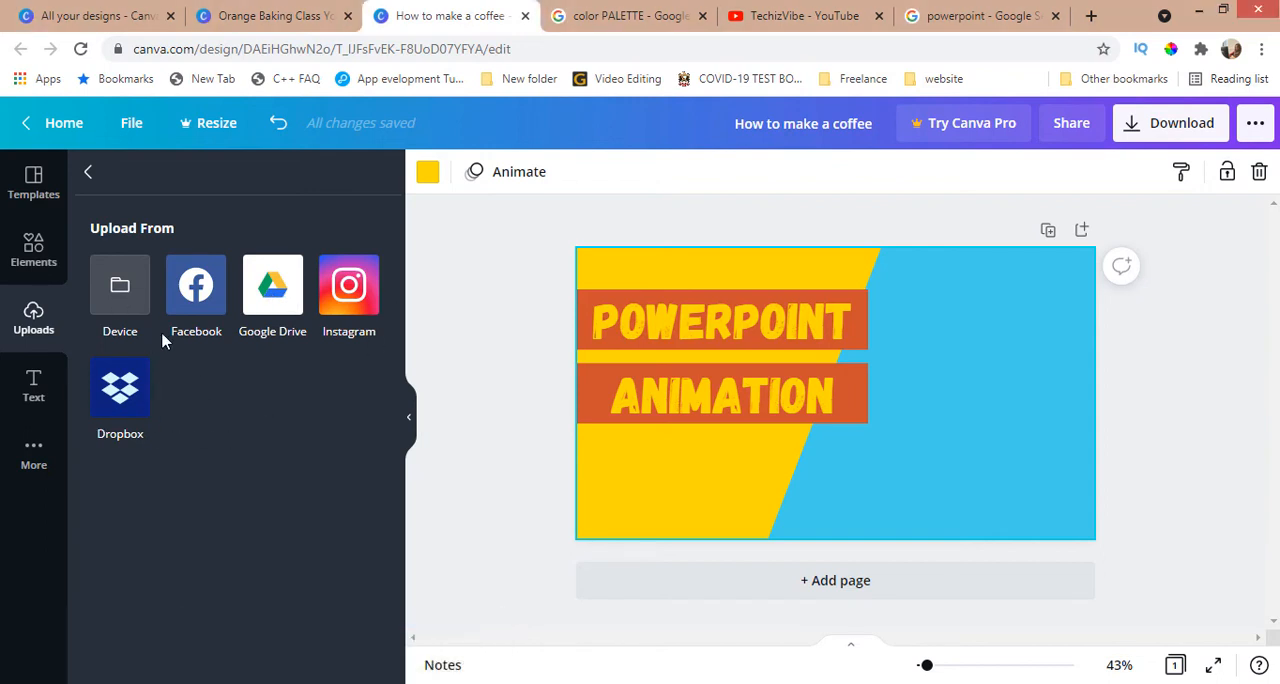
click(89, 173)
scroll(300, 425, down, 3)
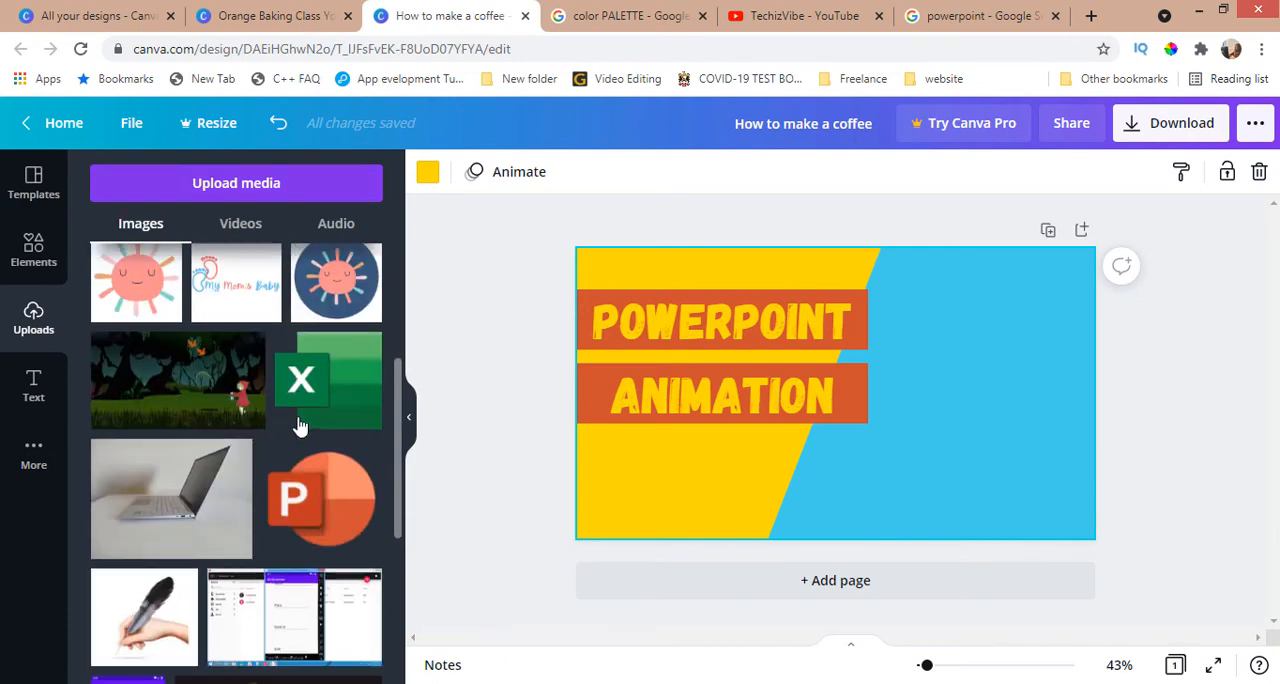
click(338, 523)
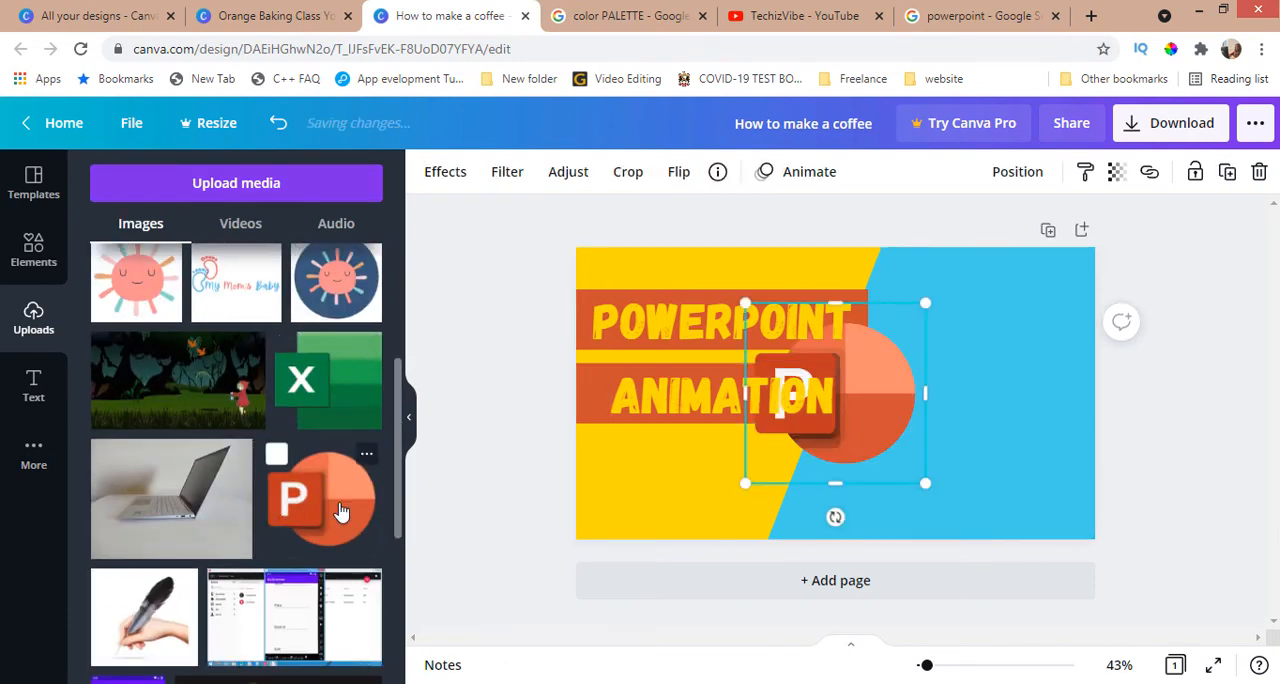
Step: Shrink the PowerPoint logo and place it on the yellow area below the ANIMATION bar
drag(874, 421, 734, 477)
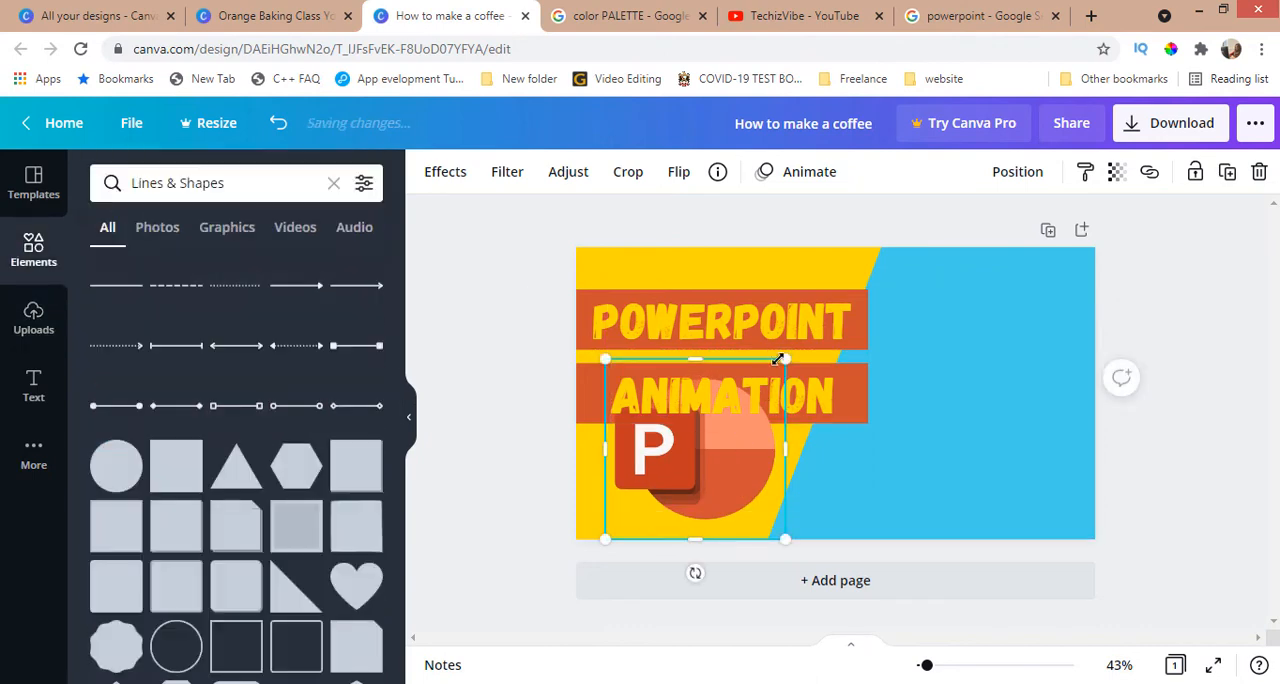
drag(780, 359, 701, 445)
drag(675, 484, 715, 486)
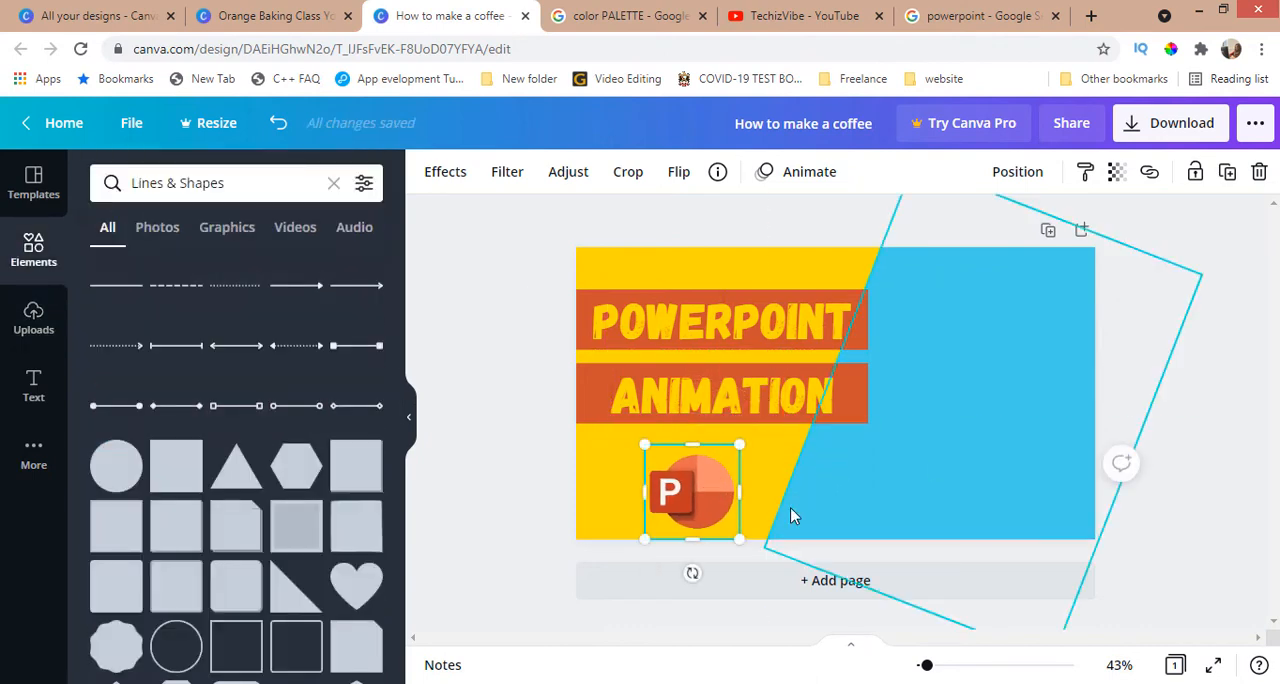
Step: Try the Fresco effect on the PowerPoint logo, cancel it and deselect the logo
click(445, 171)
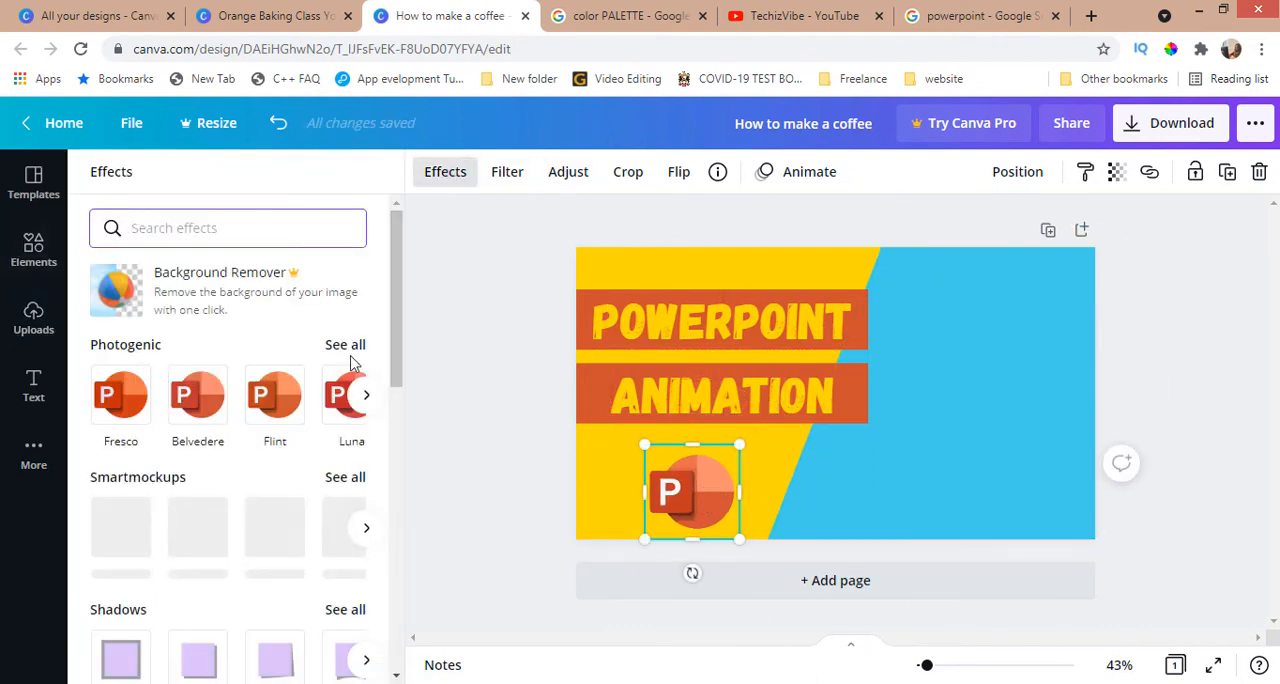
click(126, 411)
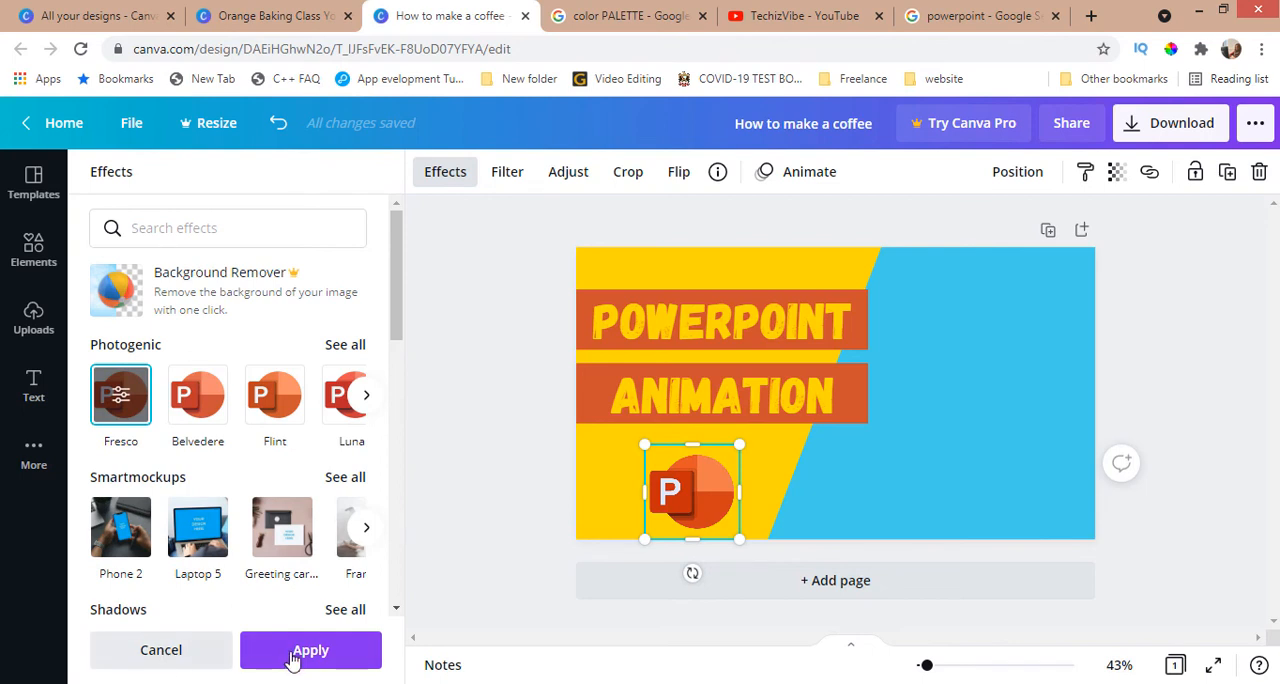
click(168, 651)
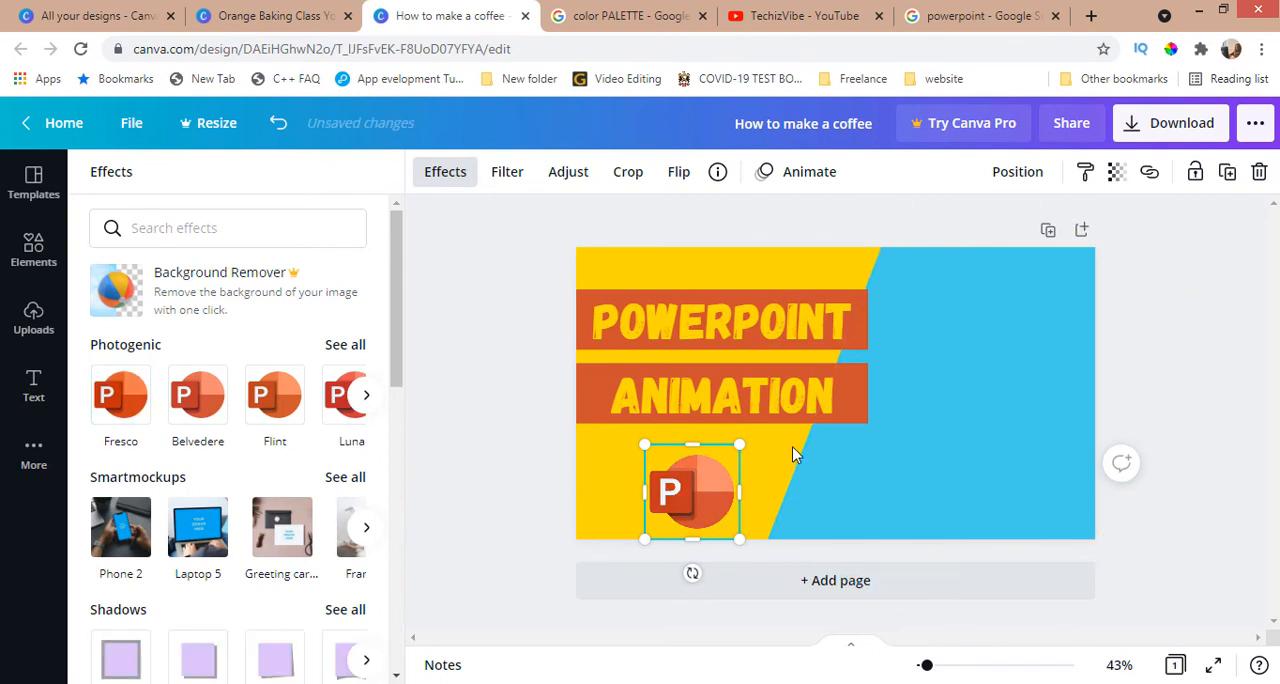
click(688, 518)
click(758, 462)
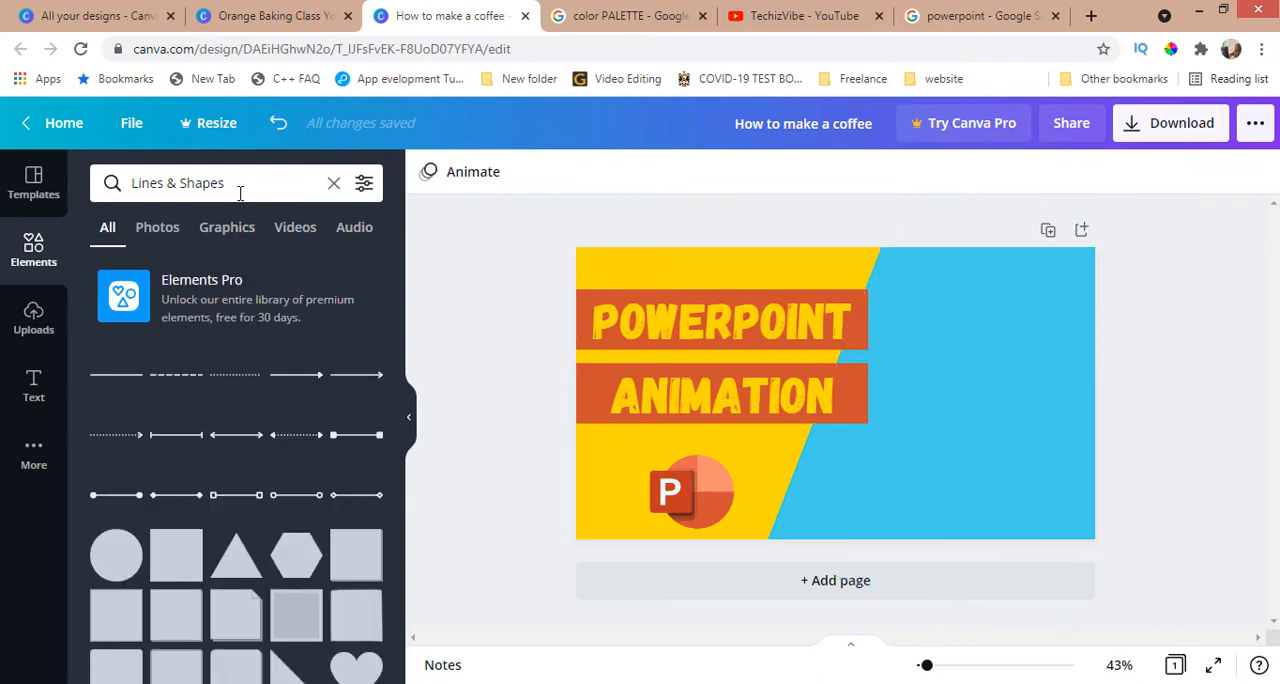
Step: Add the rectangular brush-stroke frame from the Frames elements to the page
click(333, 183)
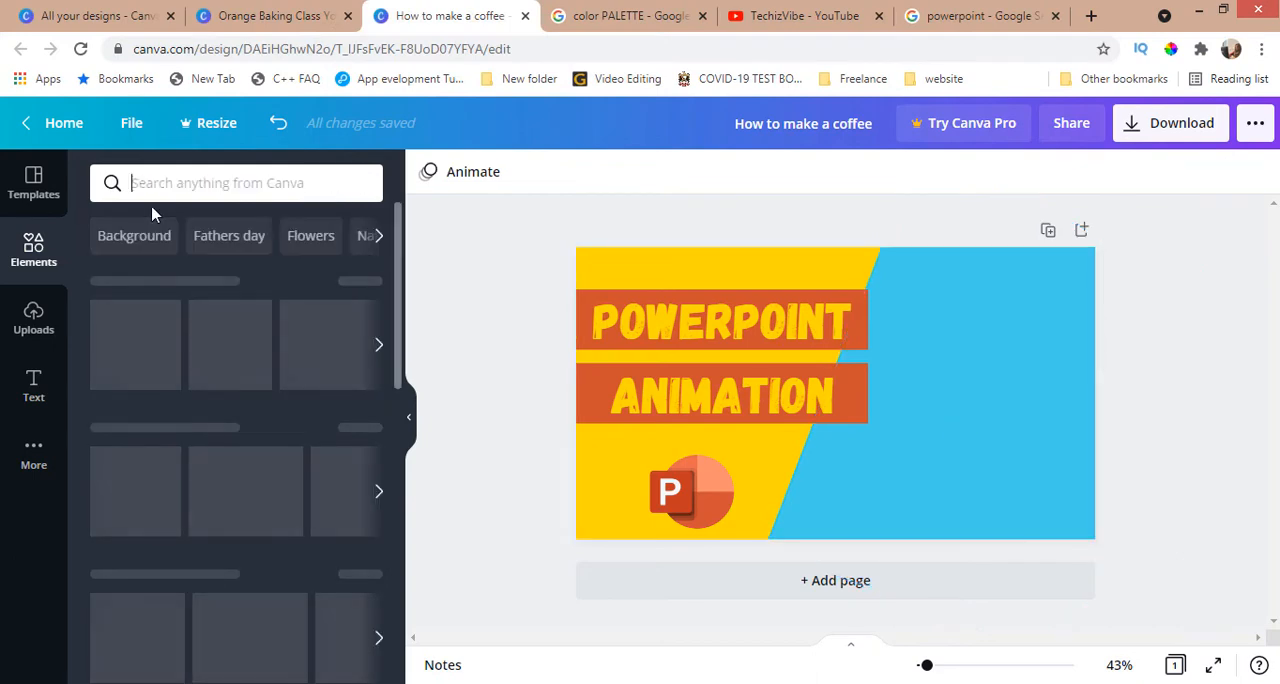
scroll(246, 420, down, 10)
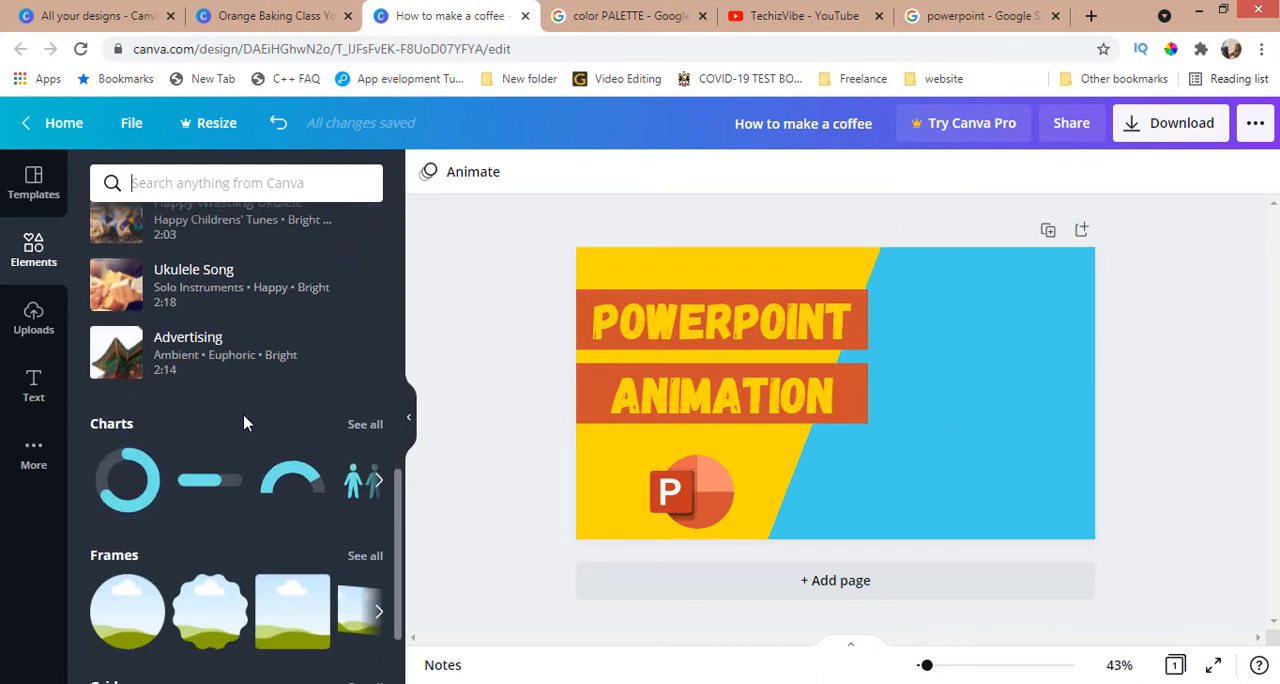
click(365, 490)
scroll(251, 561, down, 10)
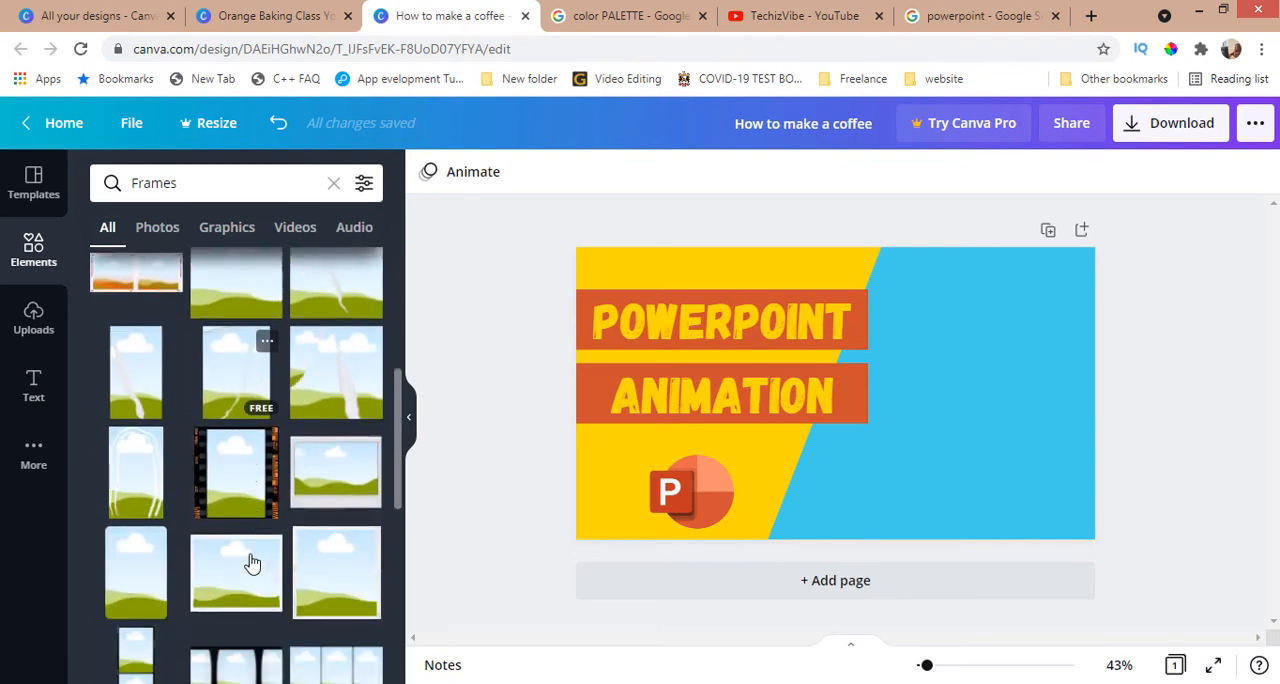
click(197, 526)
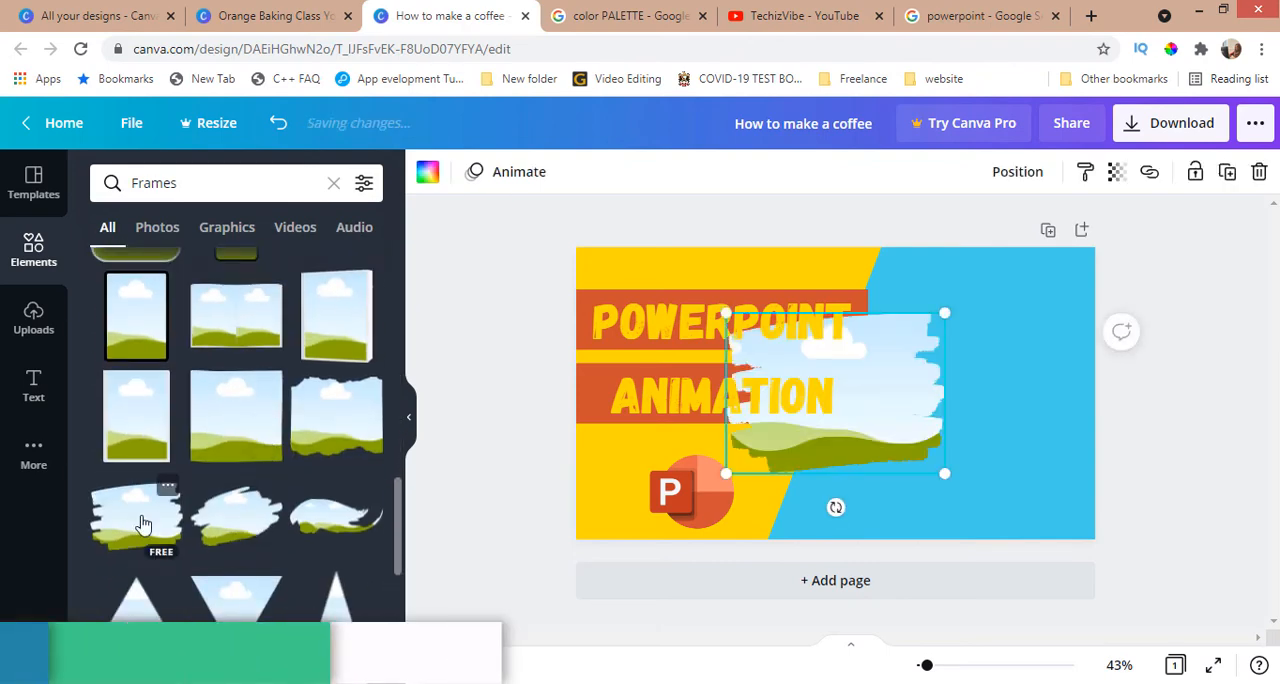
Step: Enlarge the brush-stroke frame over the lower part of the blue area and send it backward behind the text bars
mouse_move(904, 405)
mouse_down()
mouse_move(946, 403)
mouse_move(1048, 452)
mouse_up()
drag(1088, 361, 1104, 306)
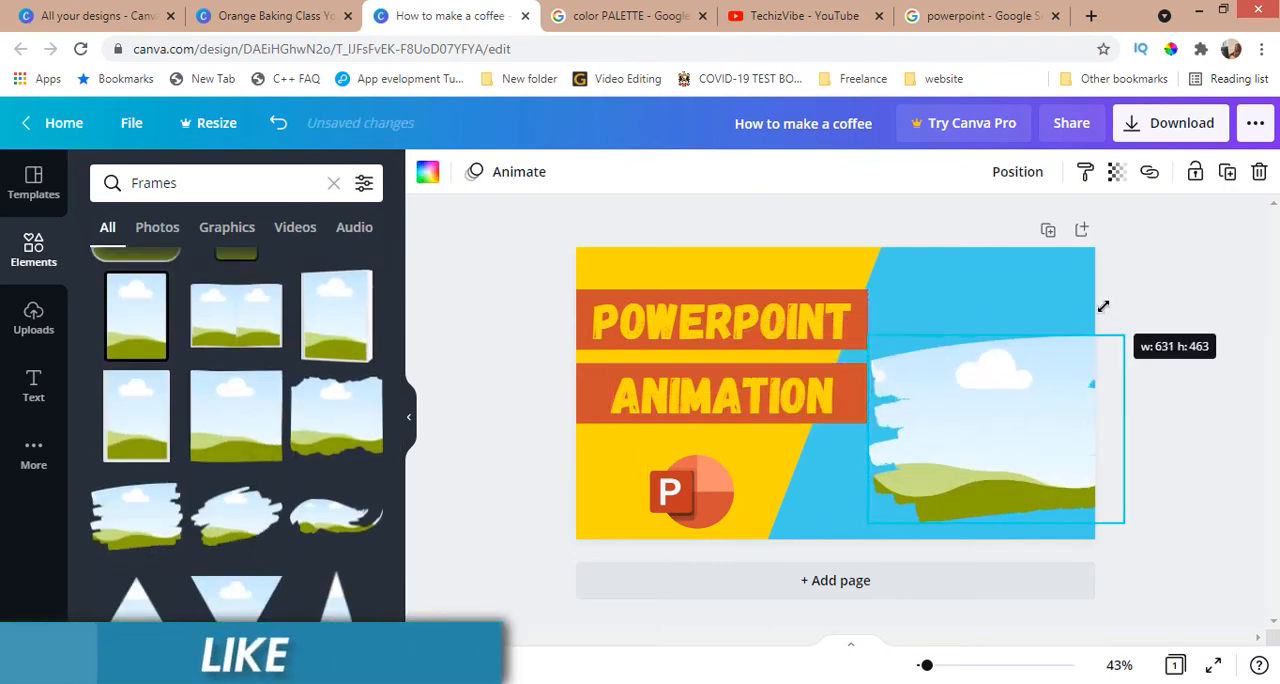
drag(1055, 385, 1025, 380)
drag(1096, 328, 1099, 324)
drag(839, 517, 802, 556)
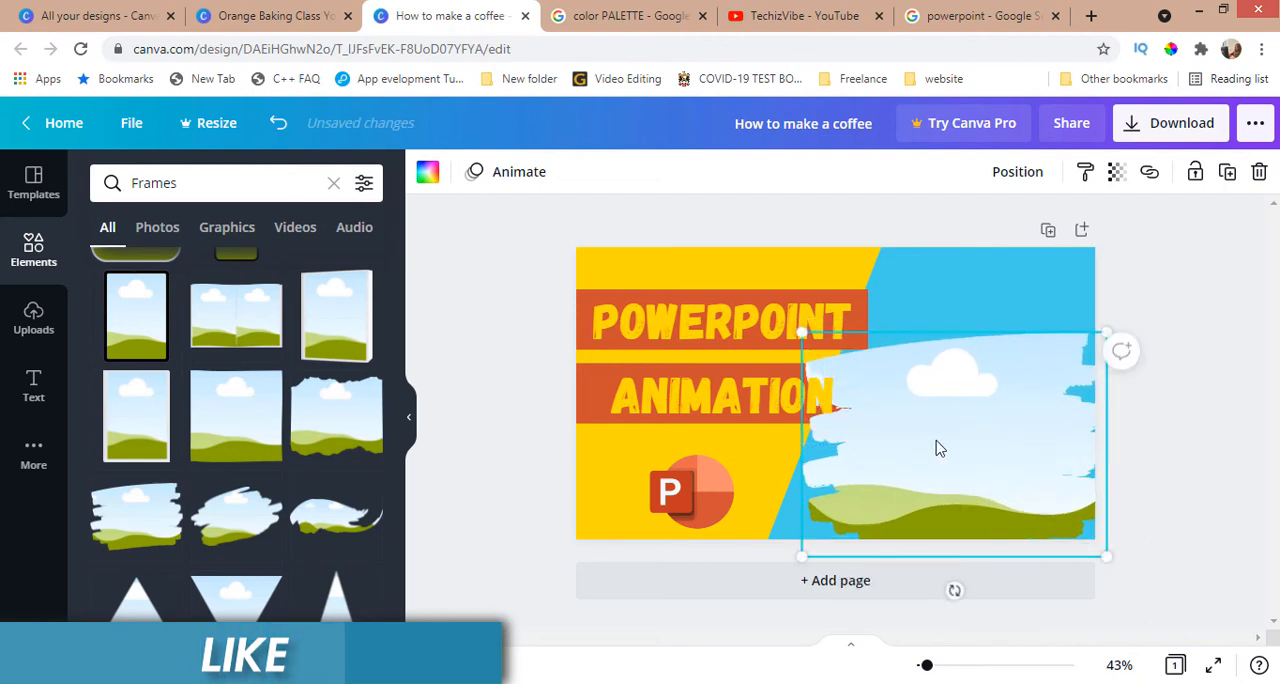
right_click(936, 446)
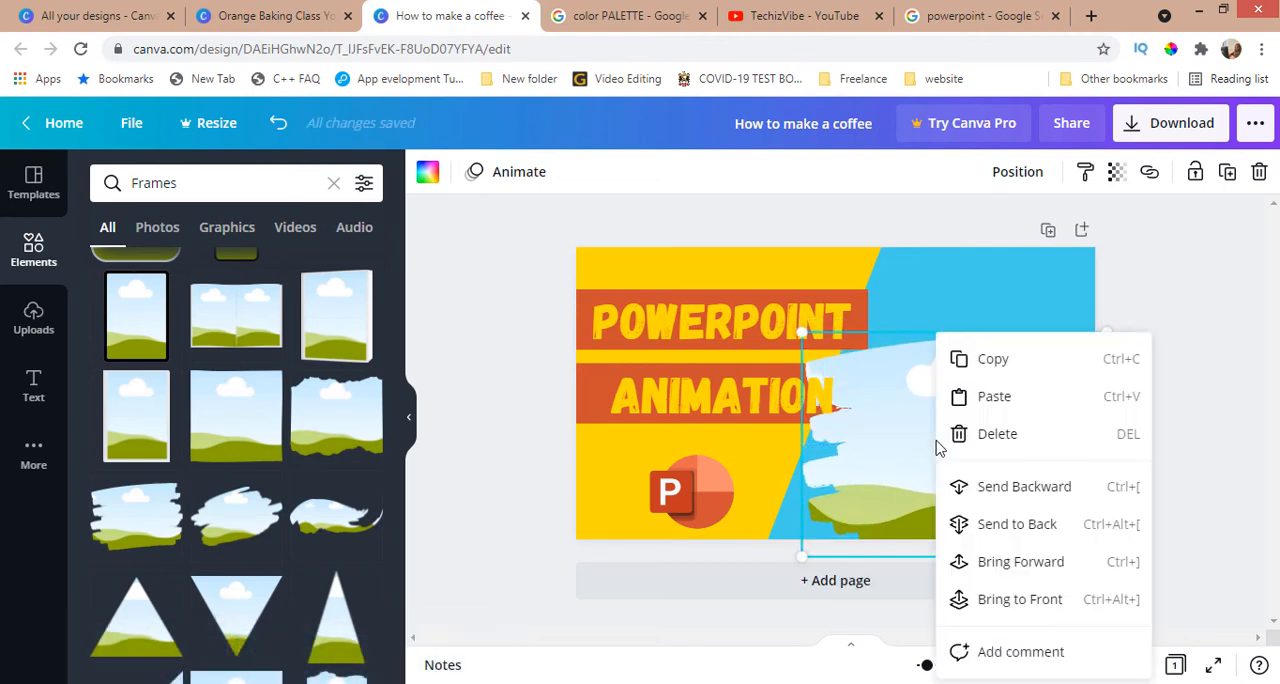
click(992, 488)
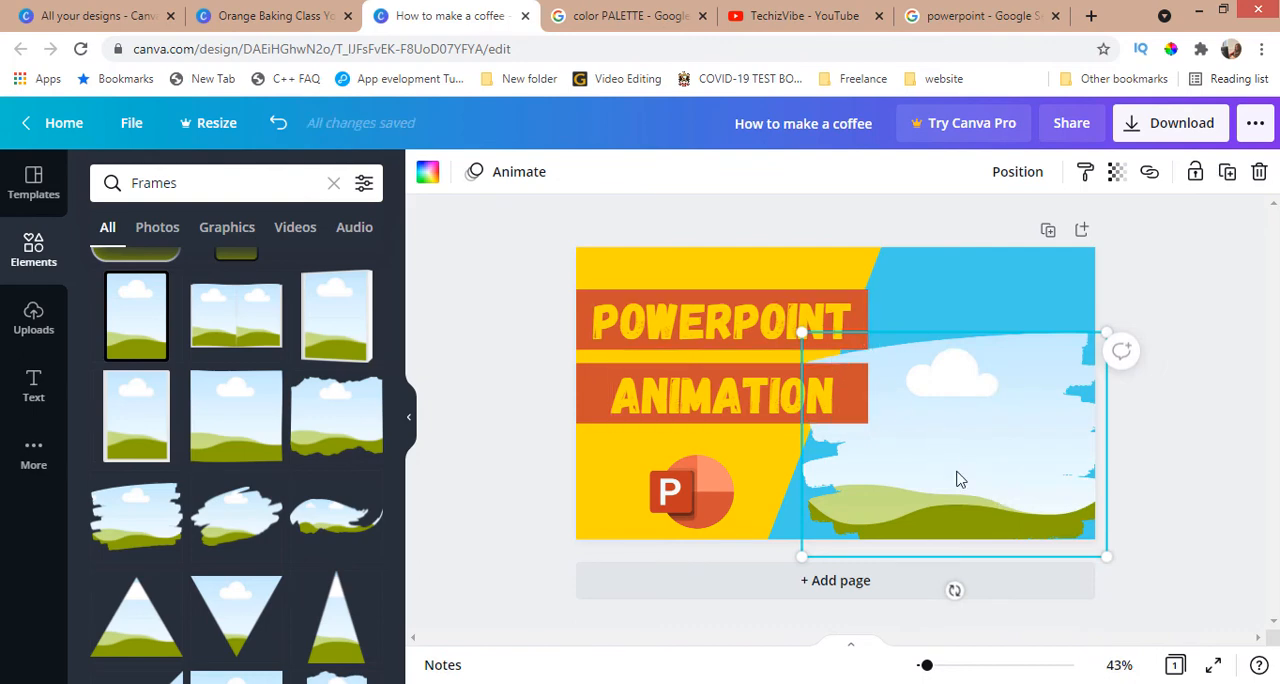
Step: Fill the brush-stroke frame with the uploaded dark forest image and enlarge it over the blue area, keeping it behind the text bars
click(32, 318)
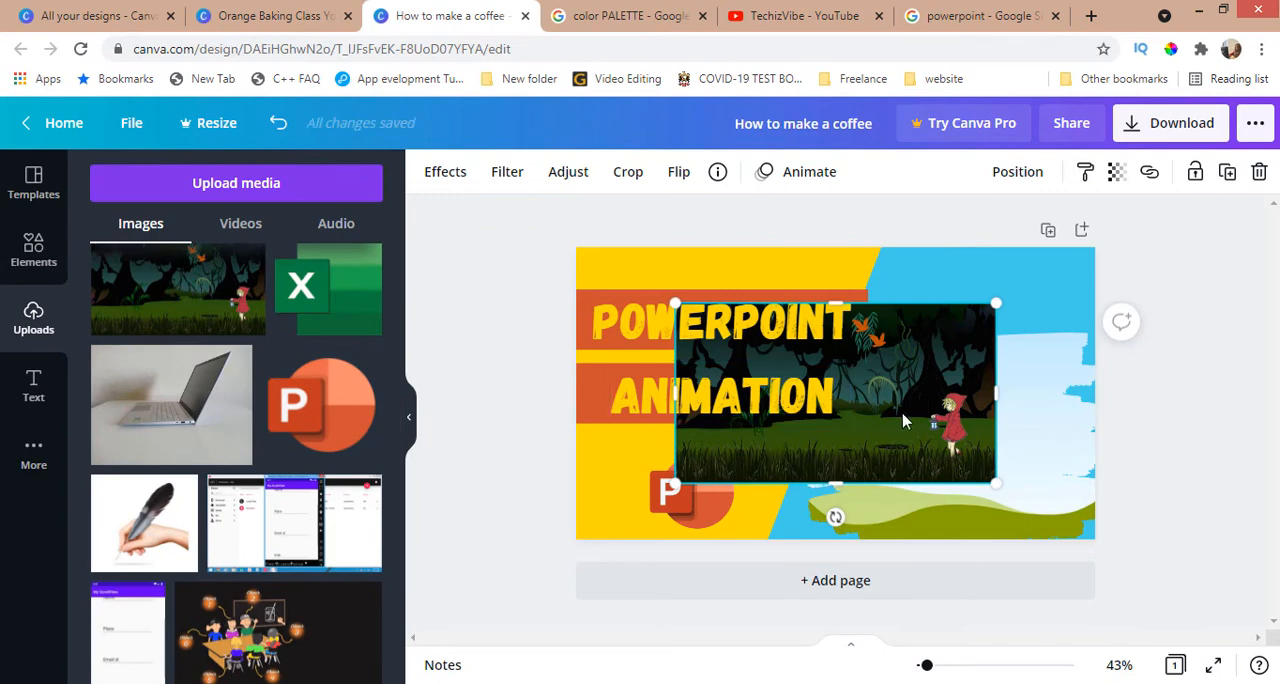
drag(943, 408, 931, 444)
click(674, 175)
click(1098, 332)
drag(1097, 334, 1096, 298)
drag(789, 320, 765, 300)
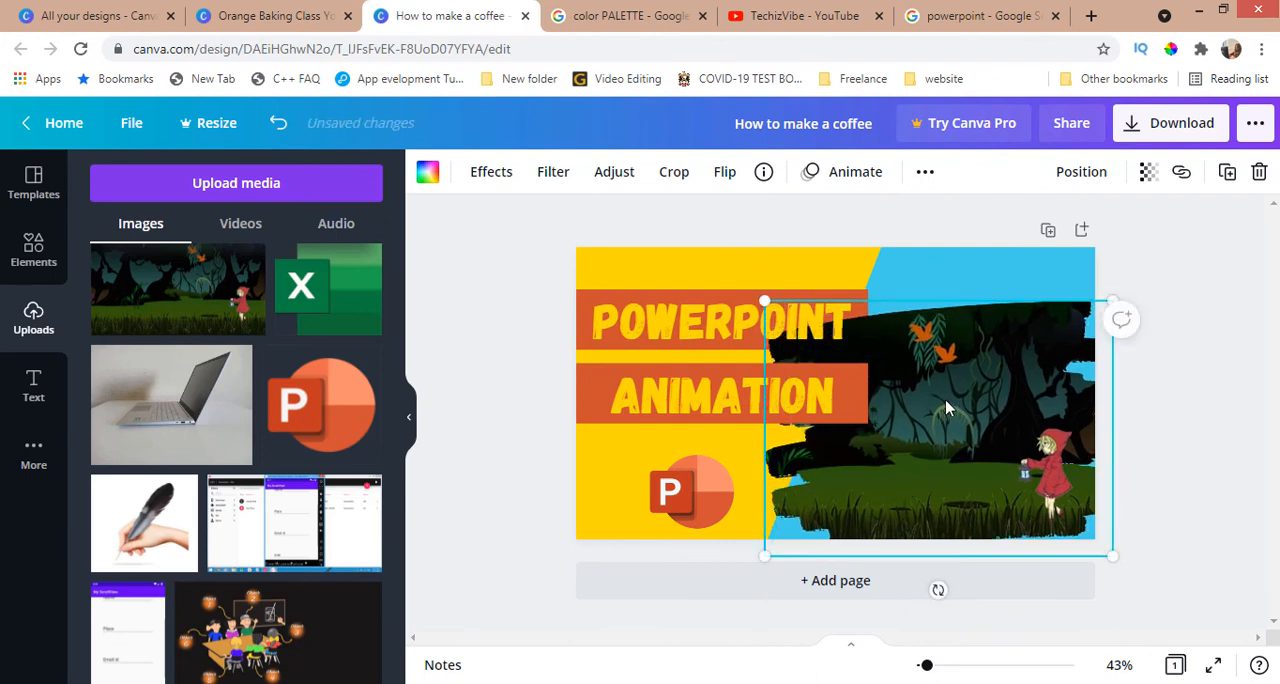
right_click(946, 407)
click(1023, 437)
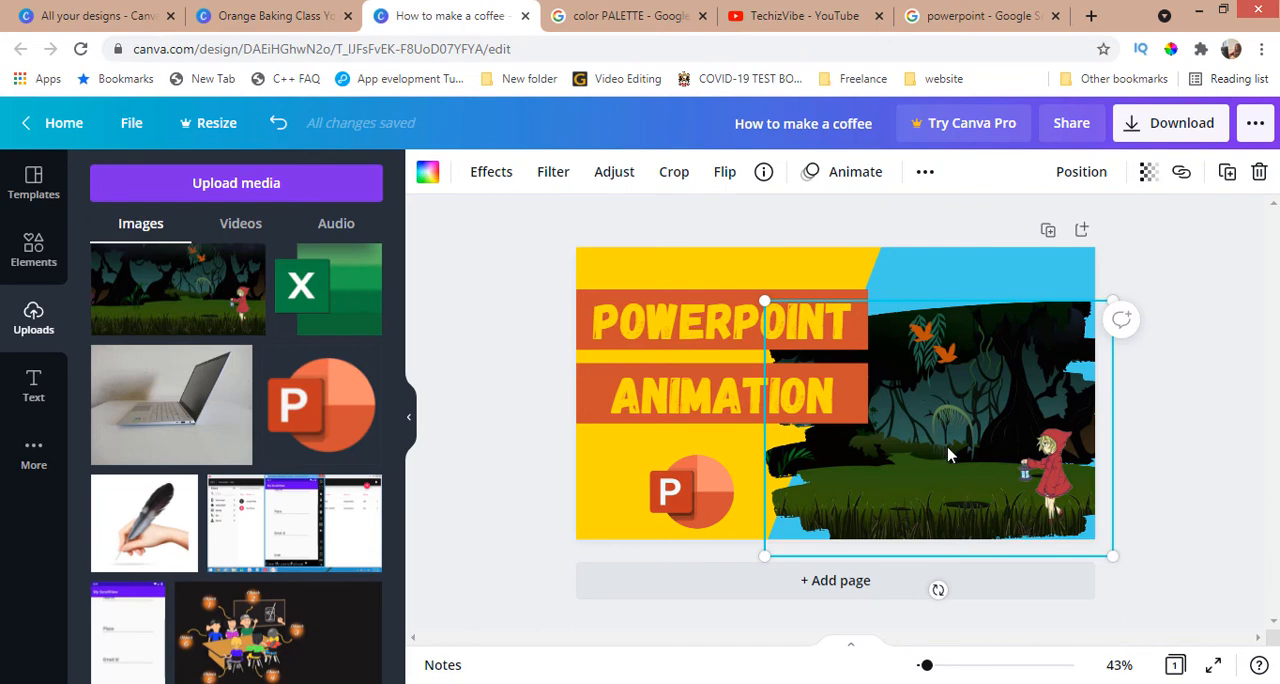
click(34, 183)
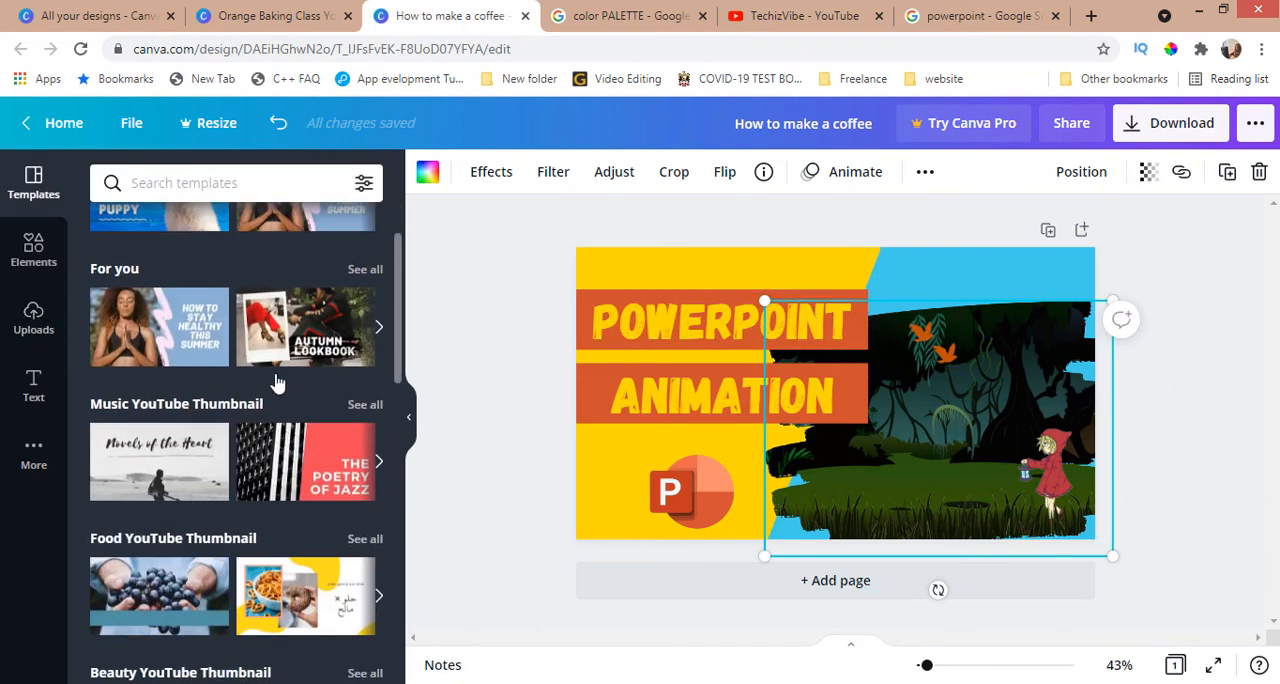
scroll(277, 390, down, 3)
scroll(277, 390, down, 10)
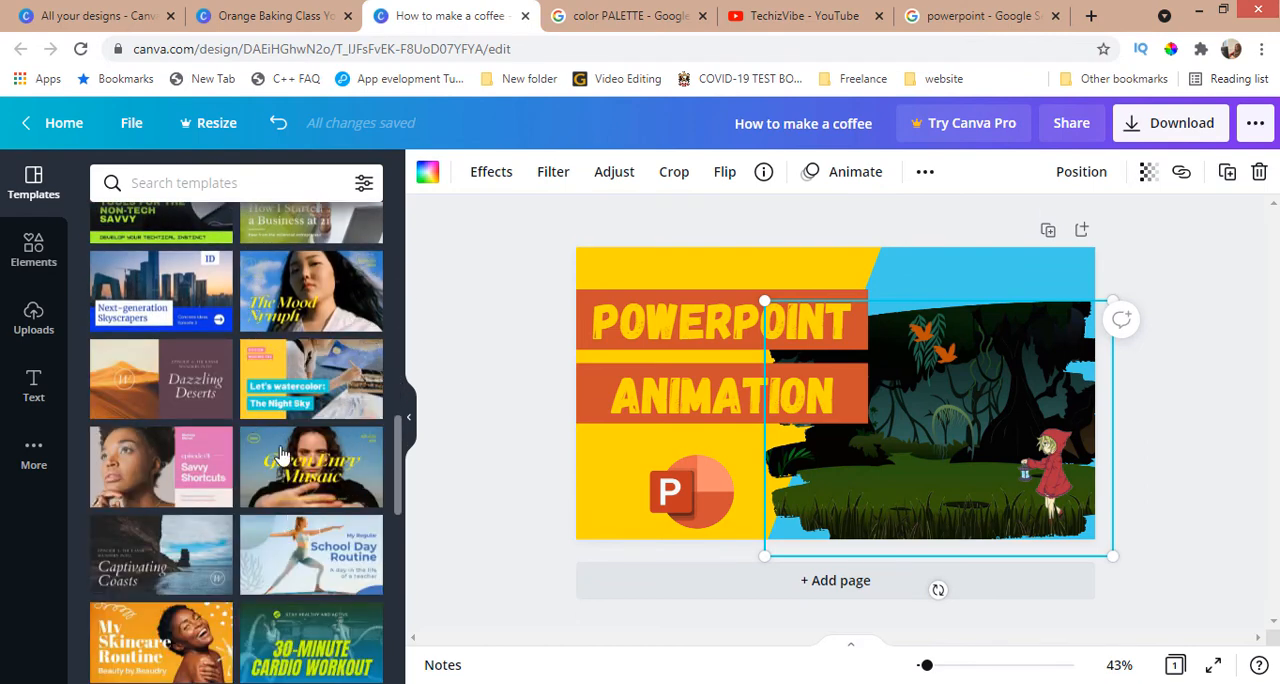
scroll(280, 315, down, 5)
click(1250, 485)
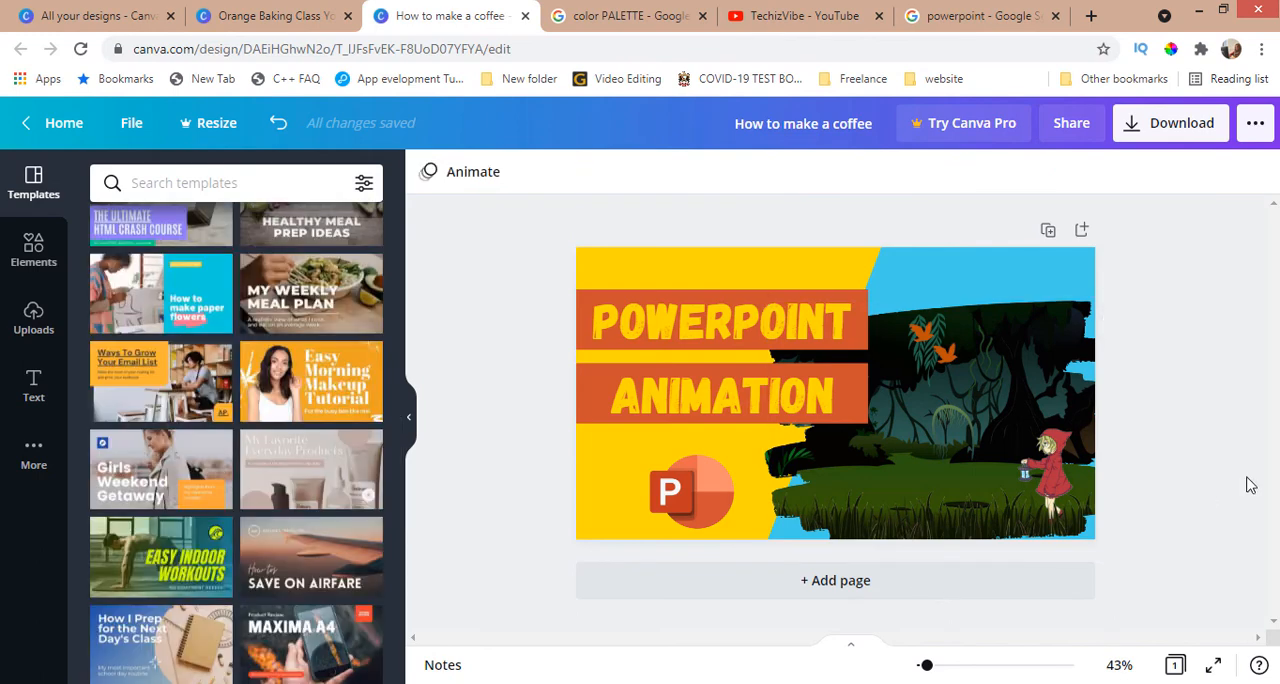
Step: Review the download file types and download the finished thumbnail as a PNG
click(1190, 132)
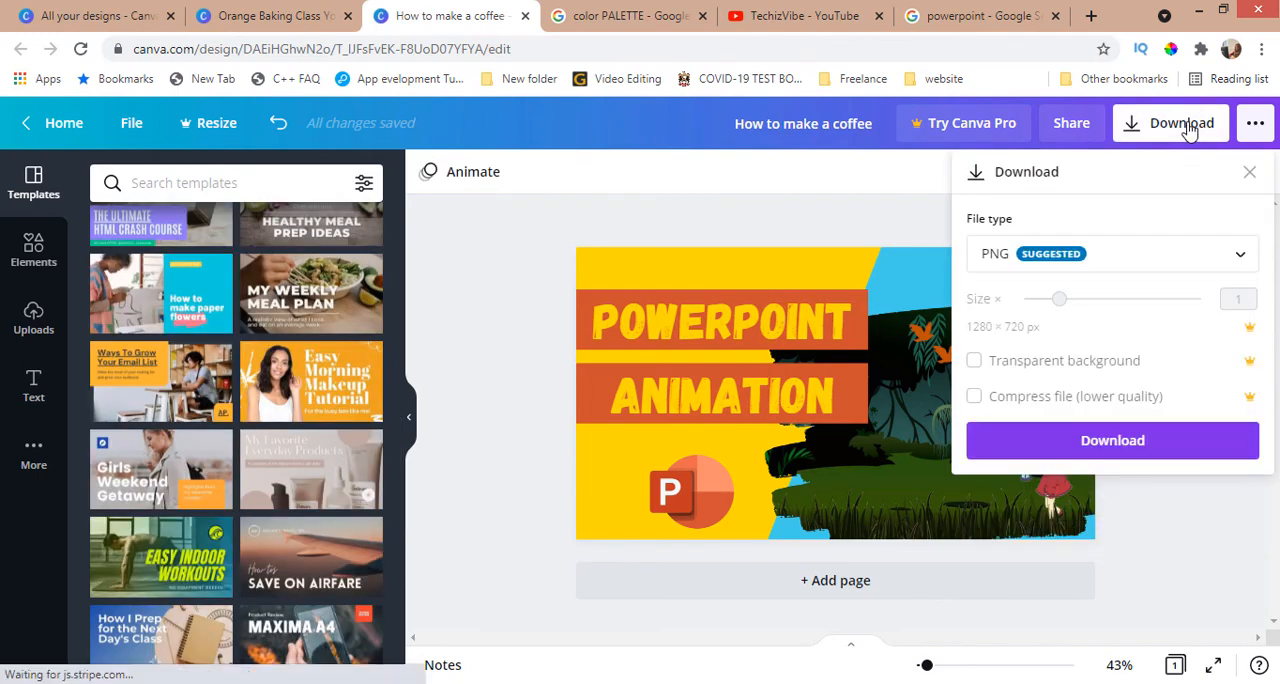
click(1155, 256)
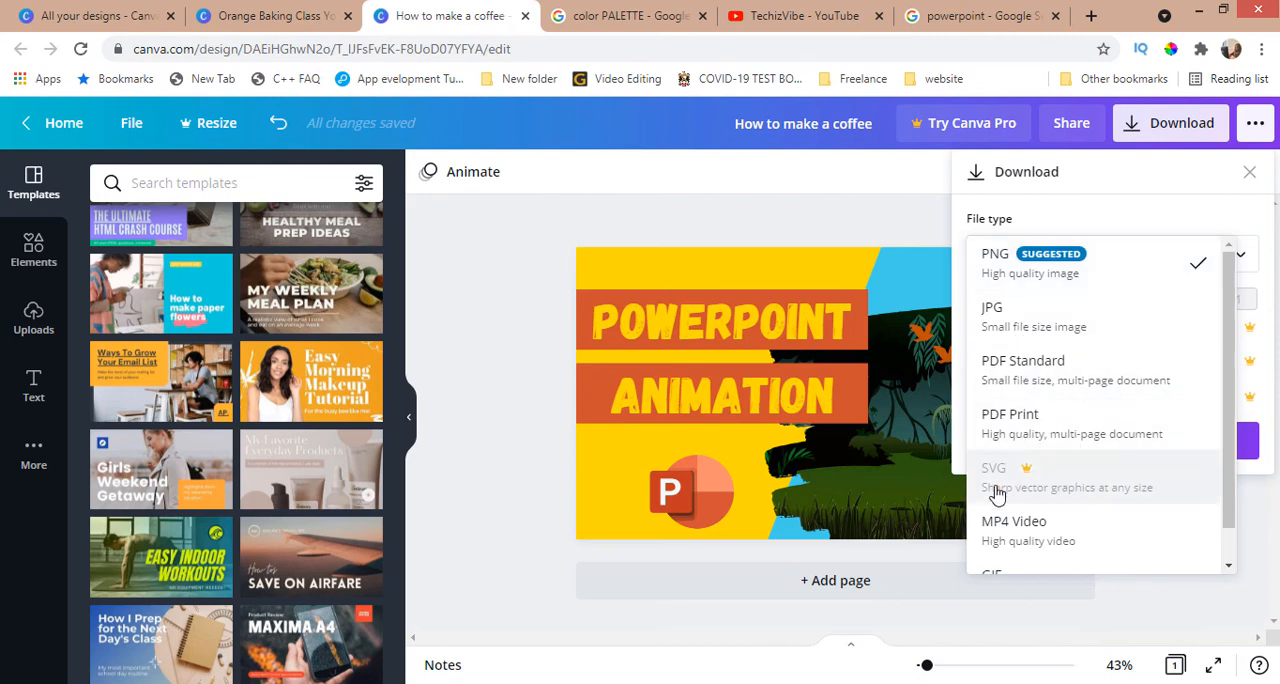
scroll(1040, 490, down, 1)
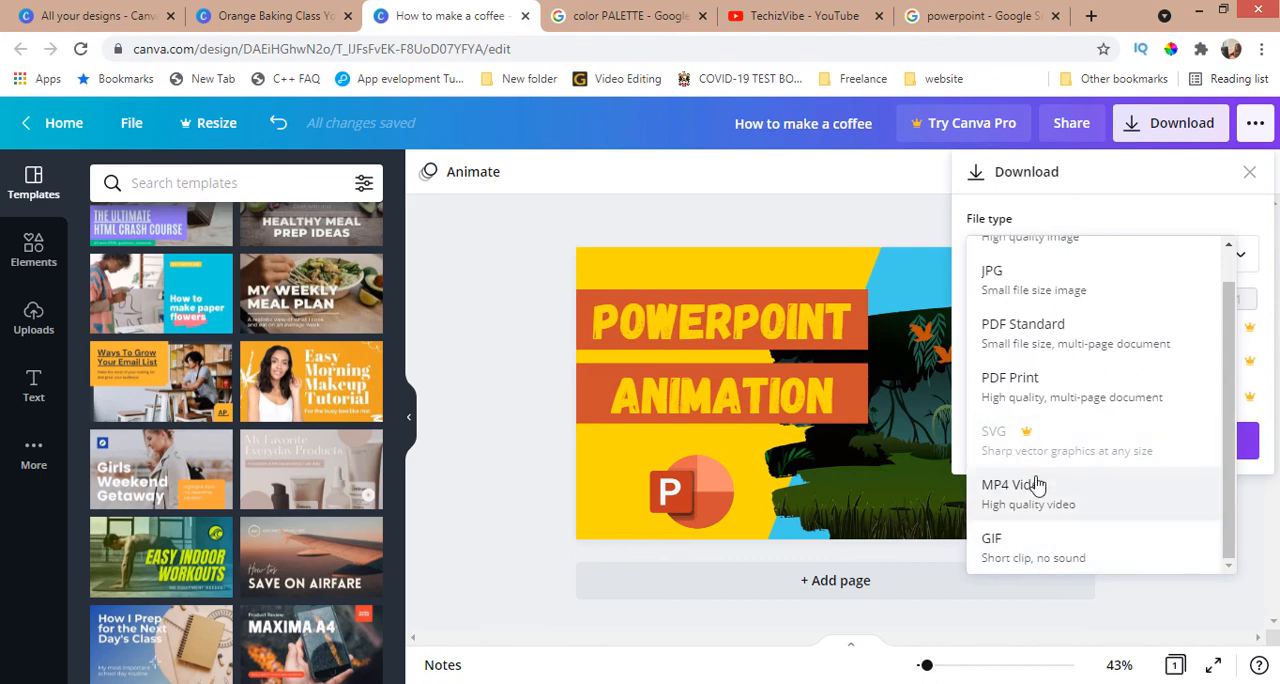
scroll(1037, 485, up, 1)
click(1071, 275)
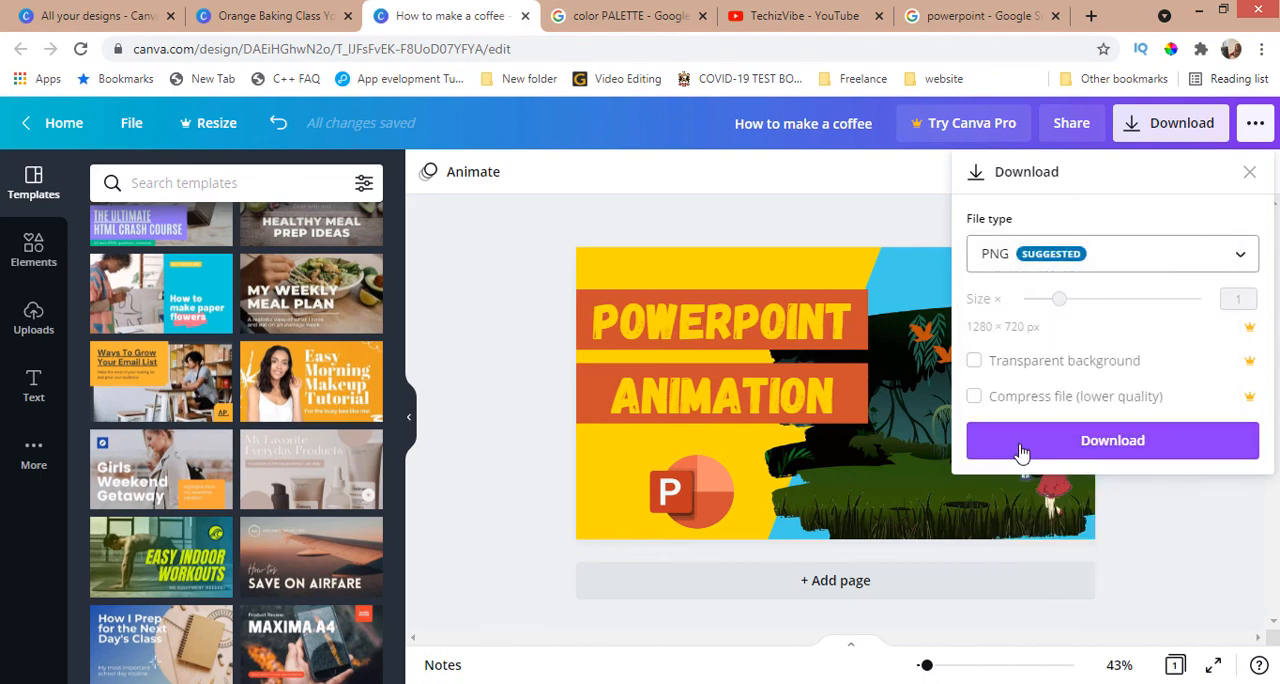
click(1120, 449)
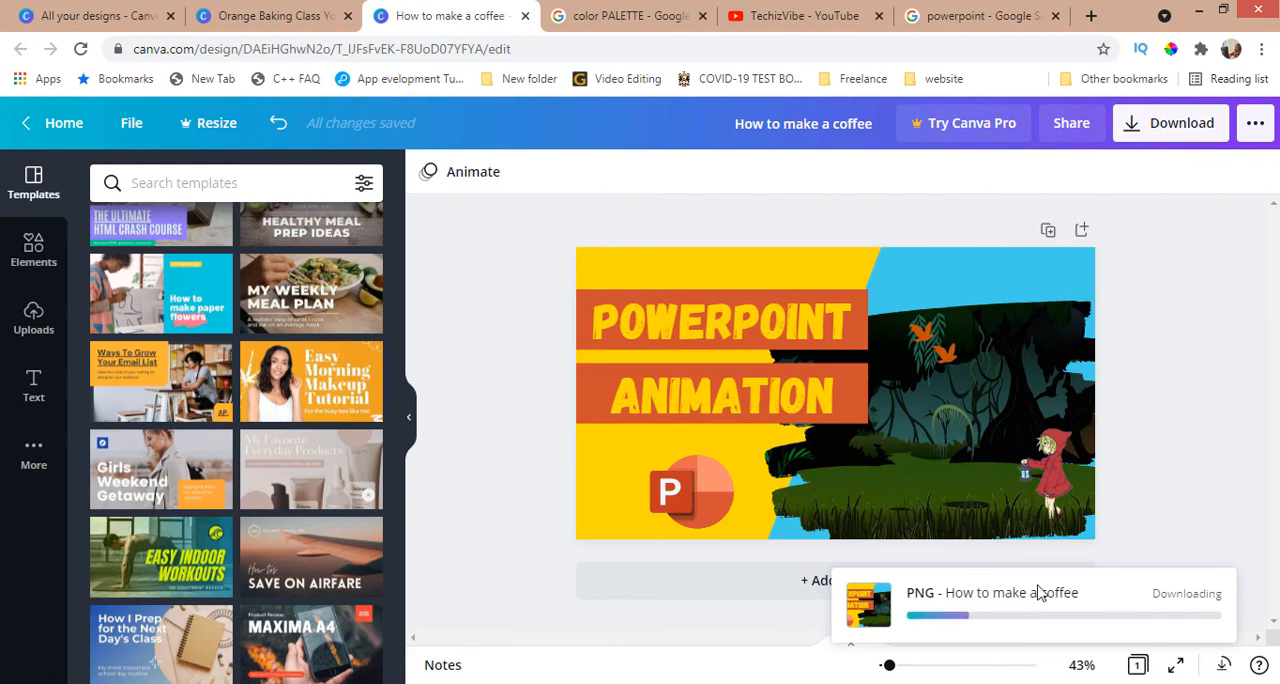
Step: Save the download as Powerpoint tutorial.png in the New folder directory and open the saved image
text(Powerpoint tutorial)
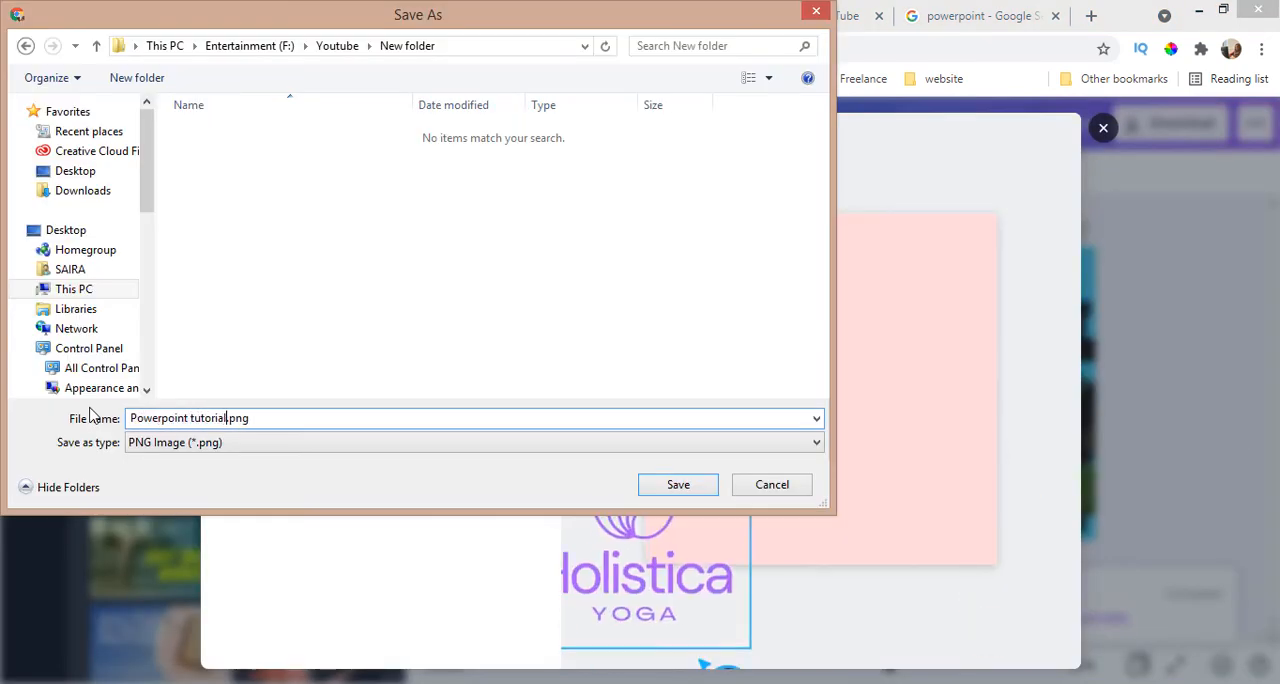
click(678, 484)
click(131, 662)
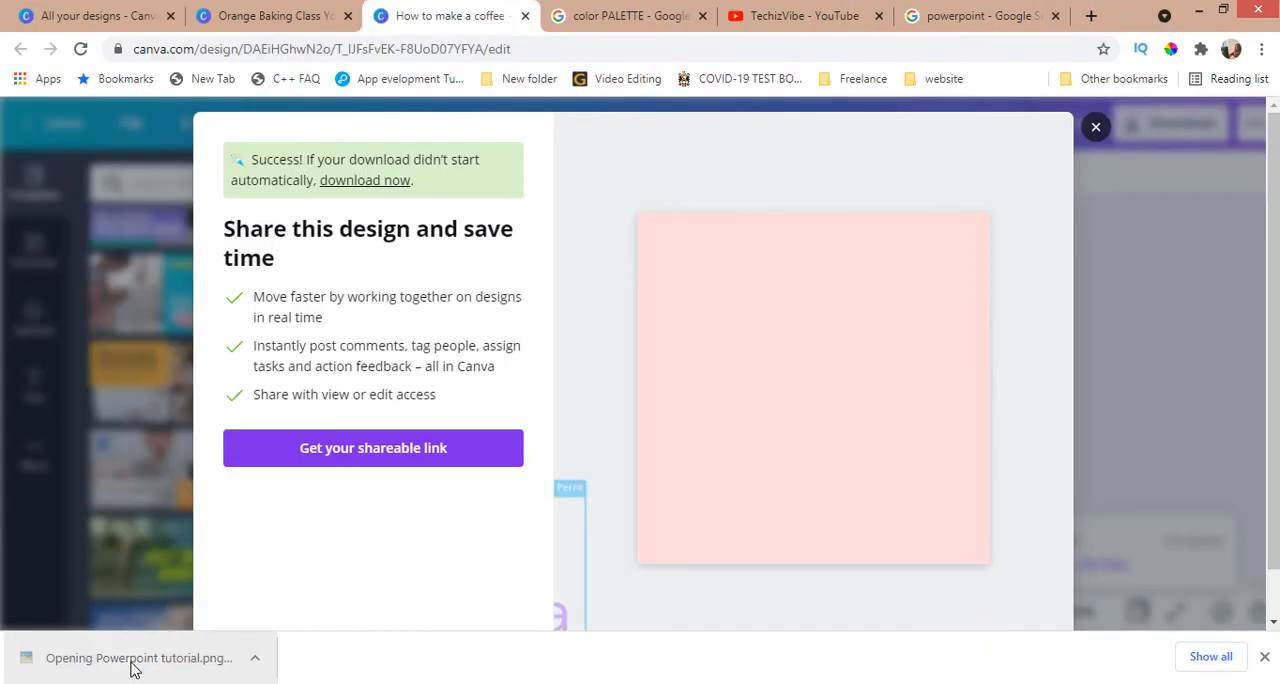